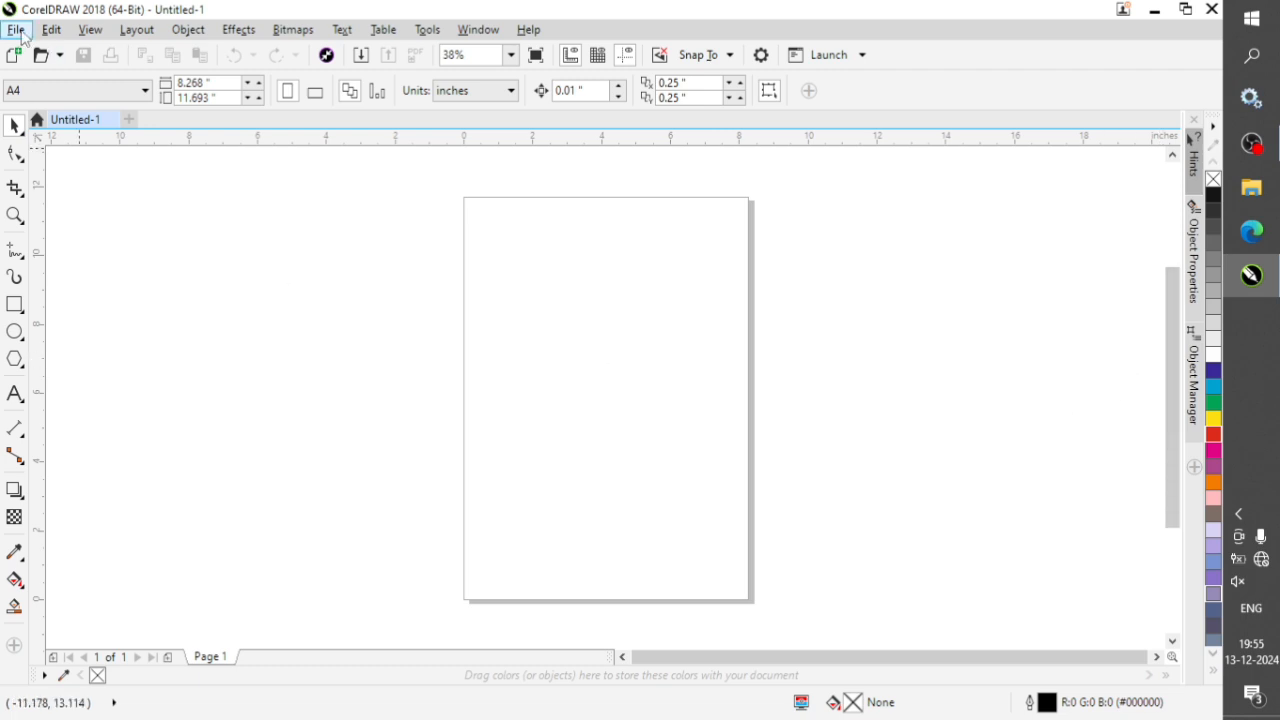
{"action": "left_click", "coordinate": [37, 92]}
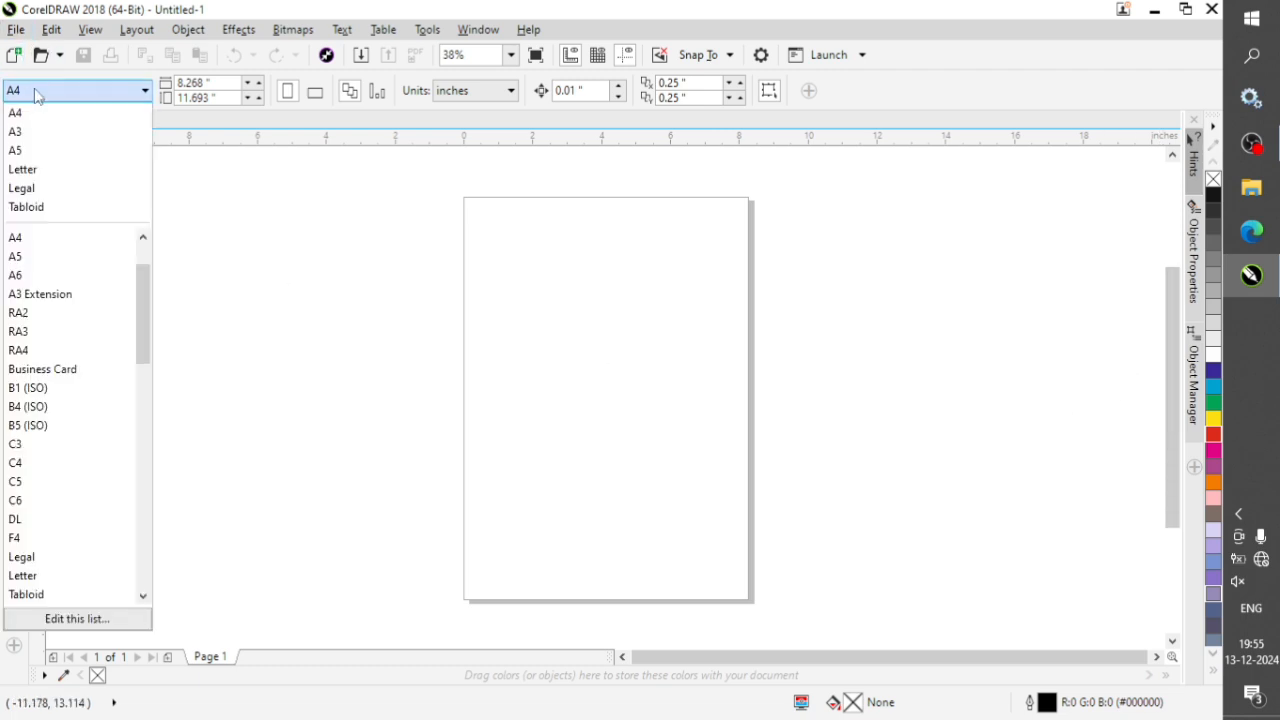
{"action": "scroll", "coordinate": [68, 470], "scroll_direction": "down", "scroll_amount": 3}
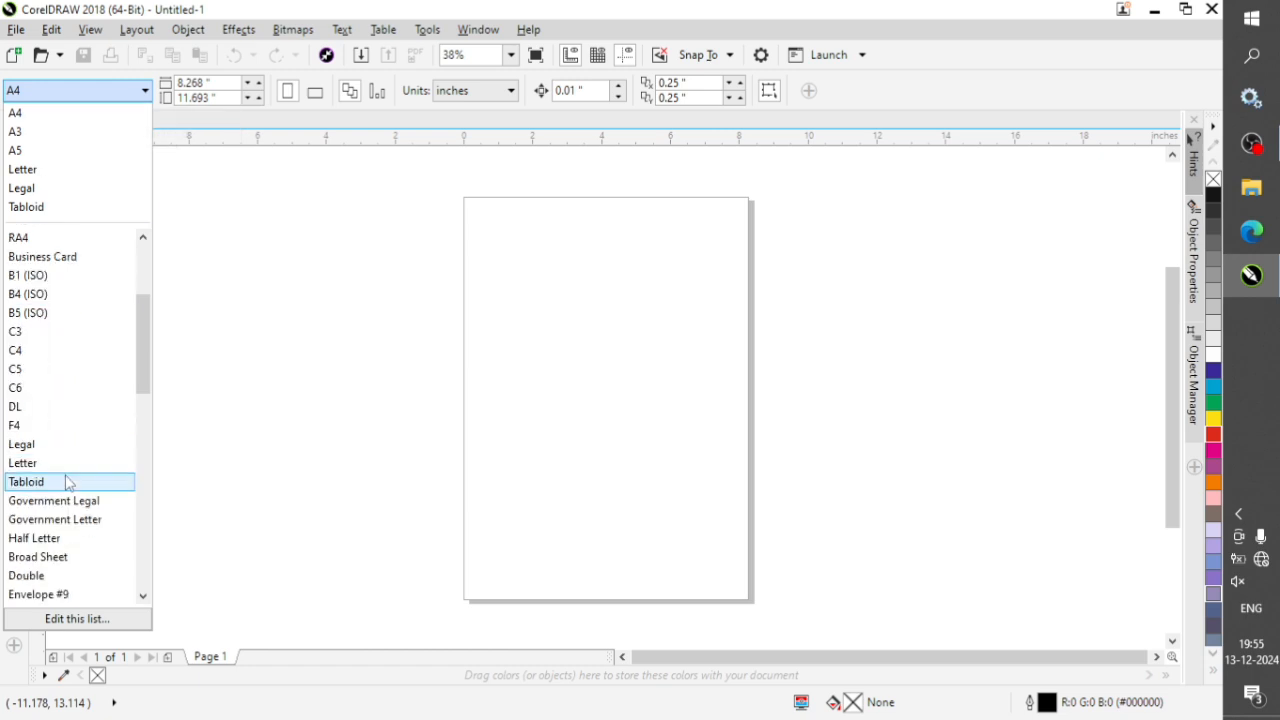
{"action": "scroll", "coordinate": [68, 485], "scroll_direction": "up", "scroll_amount": 5}
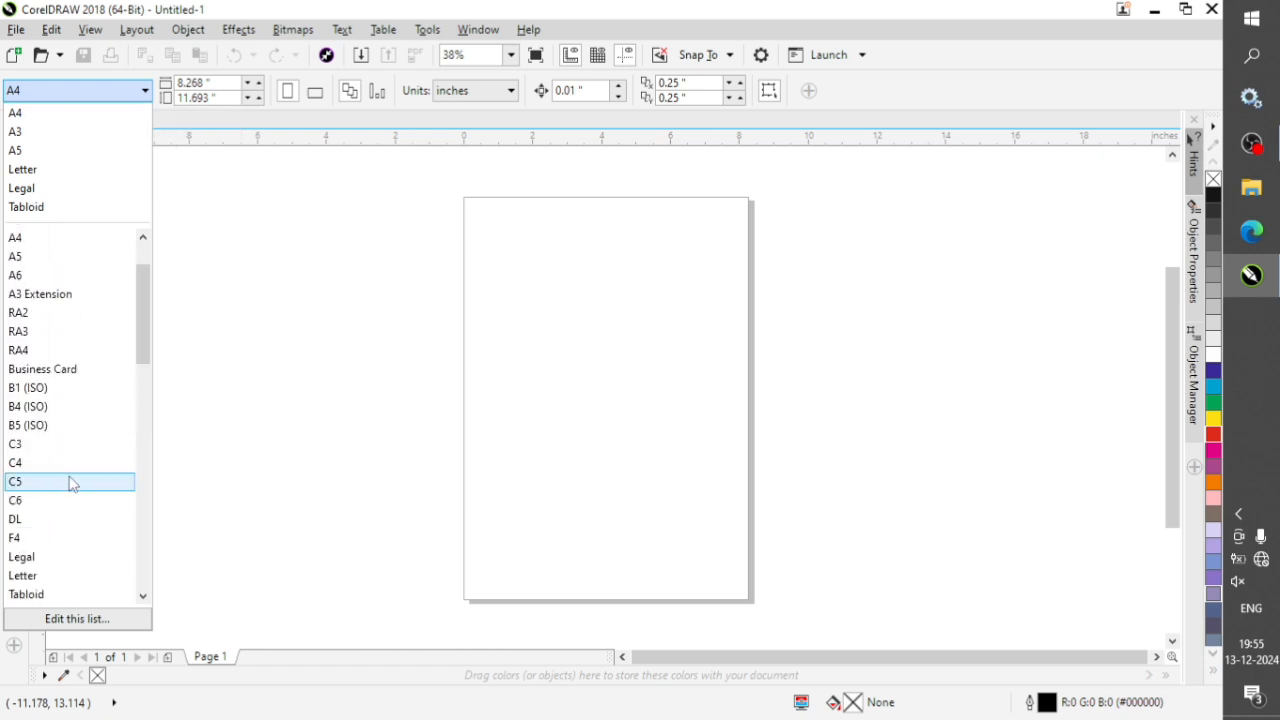
{"action": "left_click", "coordinate": [290, 298]}
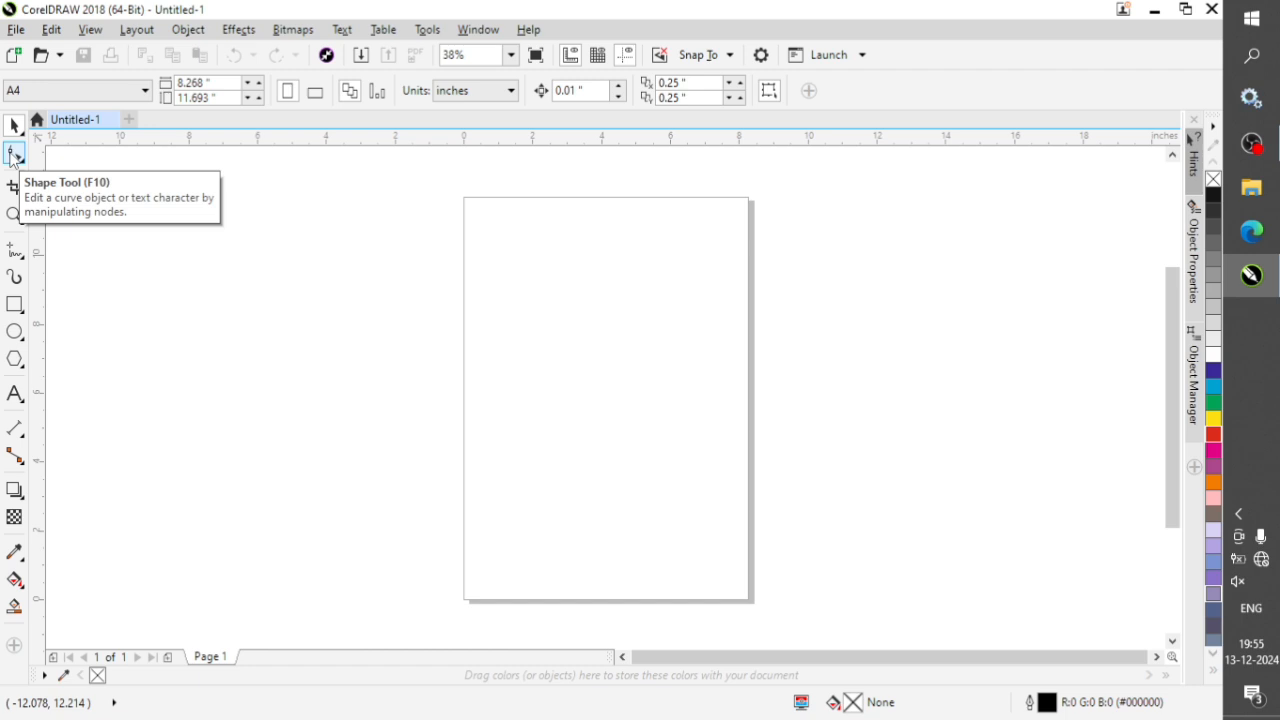
Draw a rectangle about 5.7 by 5.4 inches on the upper part of the page and move it toward the page's centre.
{"action": "left_click", "coordinate": [15, 304]}
{"action": "left_click_drag", "start_coordinate": [483, 254], "coordinate": [677, 436]}
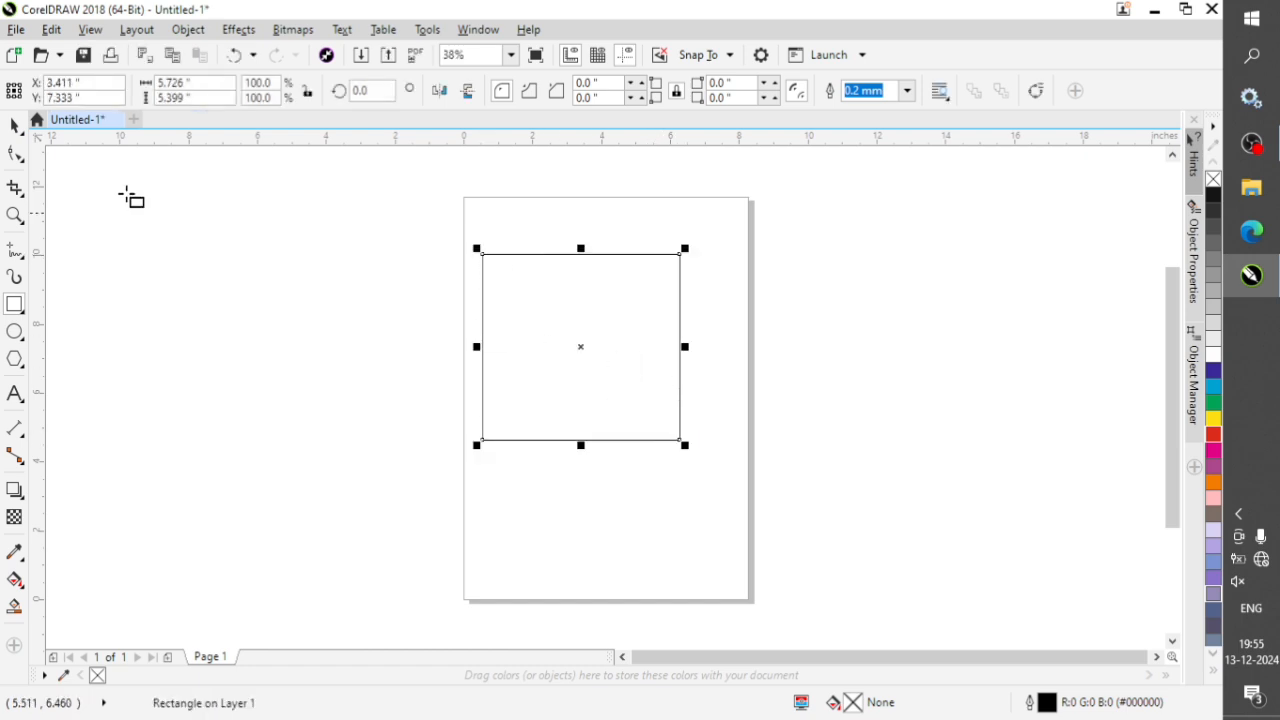
{"action": "left_click", "coordinate": [15, 125]}
{"action": "left_click", "coordinate": [706, 369]}
{"action": "left_click_drag", "start_coordinate": [611, 320], "coordinate": [709, 275]}
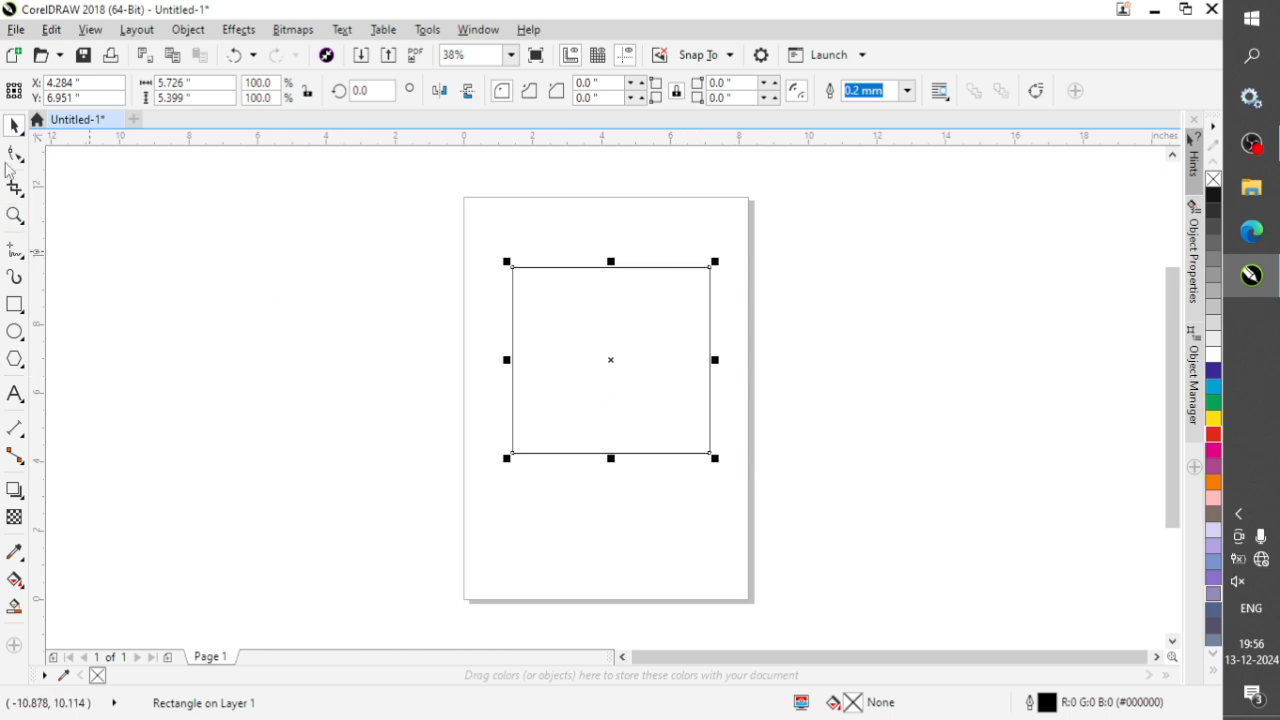
Shape the rectangle's four corners to a radius of about 0.845 inches, trying rounded and scalloped styles before applying chamfered corners.
{"action": "left_click", "coordinate": [15, 155]}
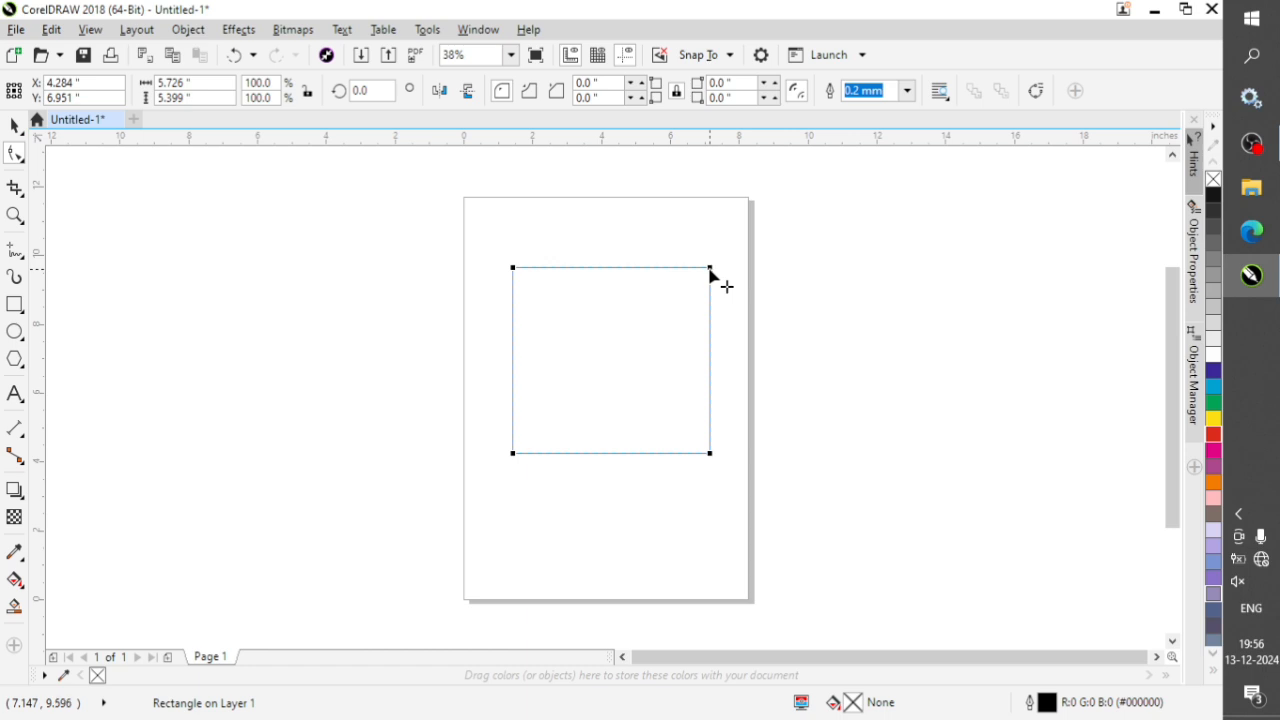
{"action": "left_click_drag", "start_coordinate": [711, 271], "coordinate": [718, 301]}
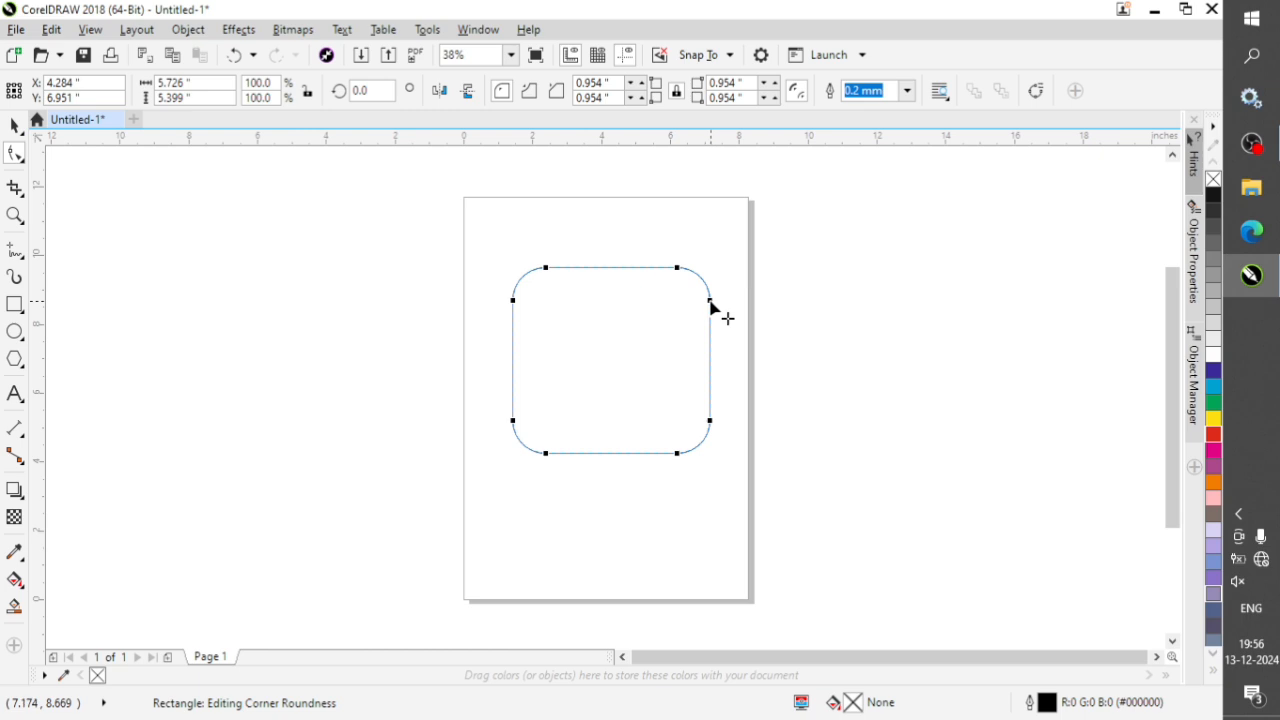
{"action": "left_click_drag", "start_coordinate": [712, 302], "coordinate": [716, 277]}
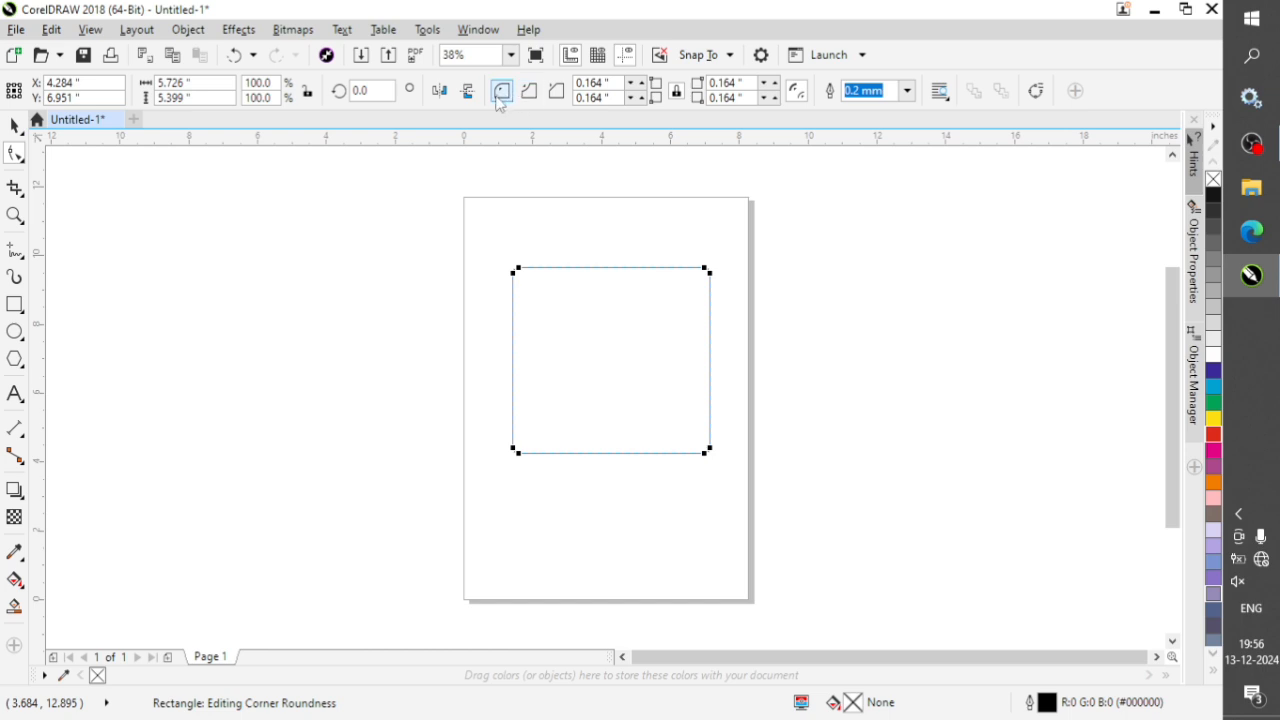
{"action": "left_click_drag", "start_coordinate": [711, 274], "coordinate": [712, 300]}
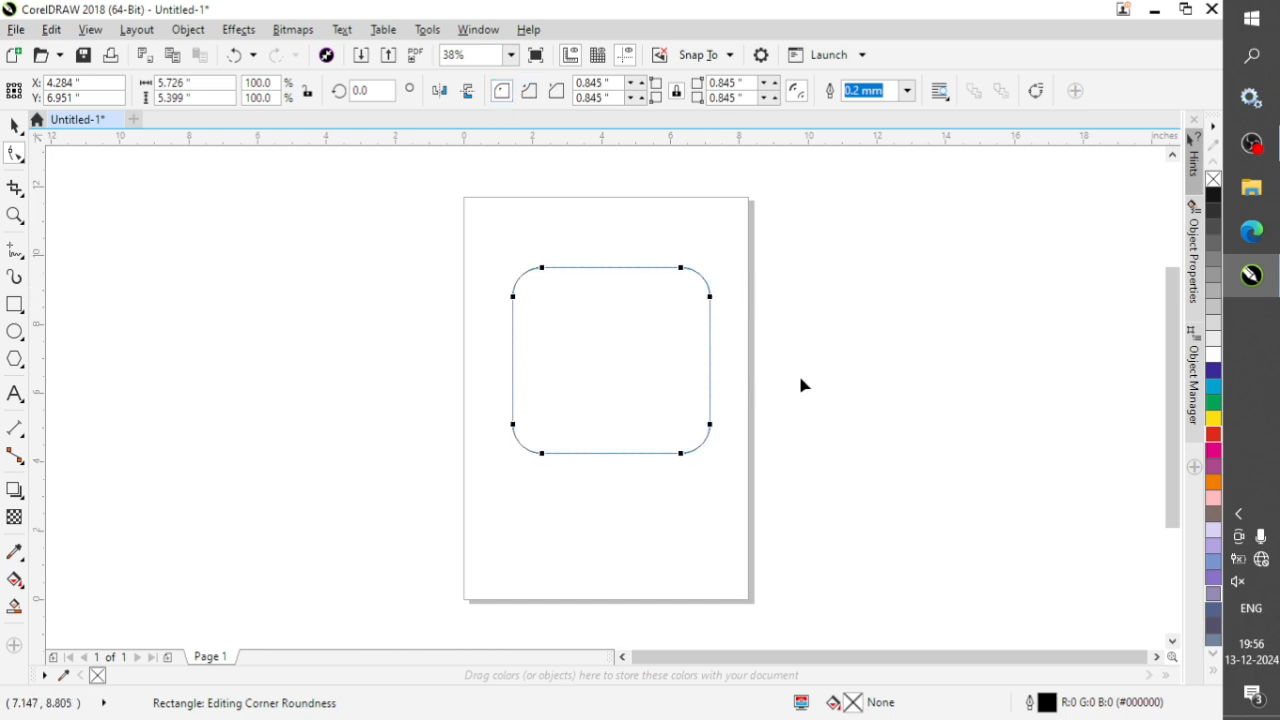
{"action": "left_click", "coordinate": [529, 91]}
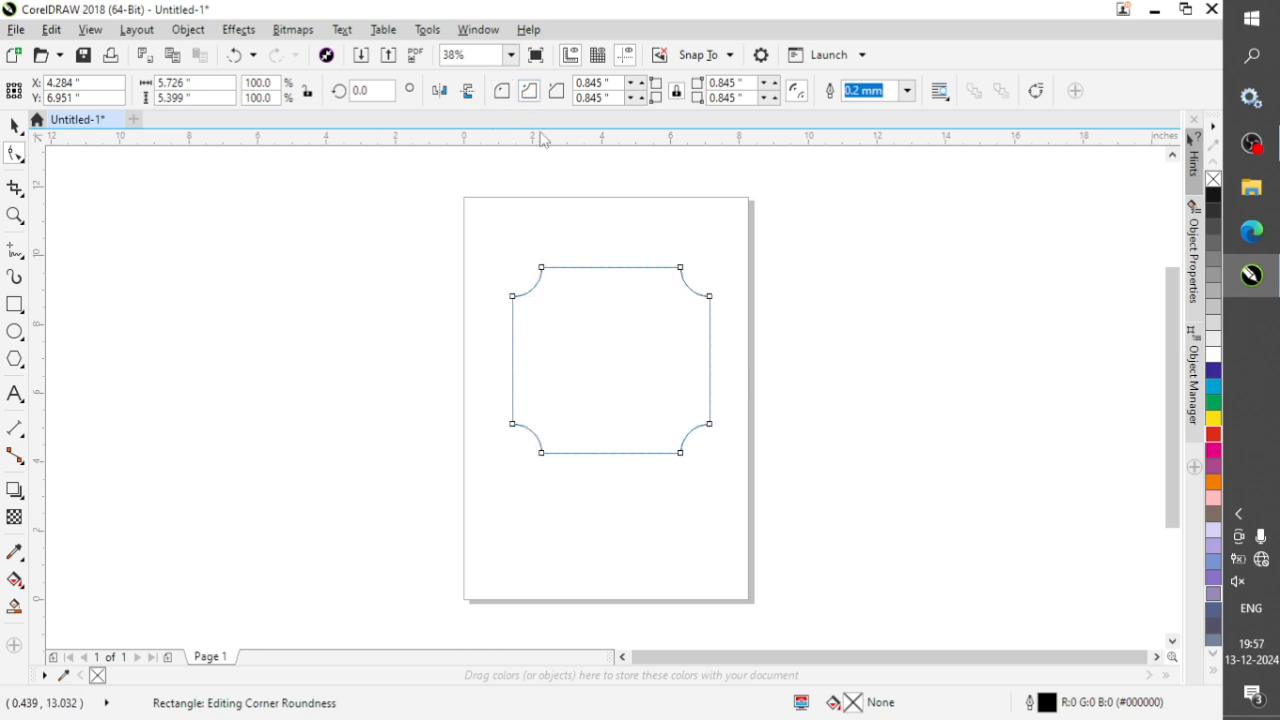
{"action": "left_click", "coordinate": [560, 97]}
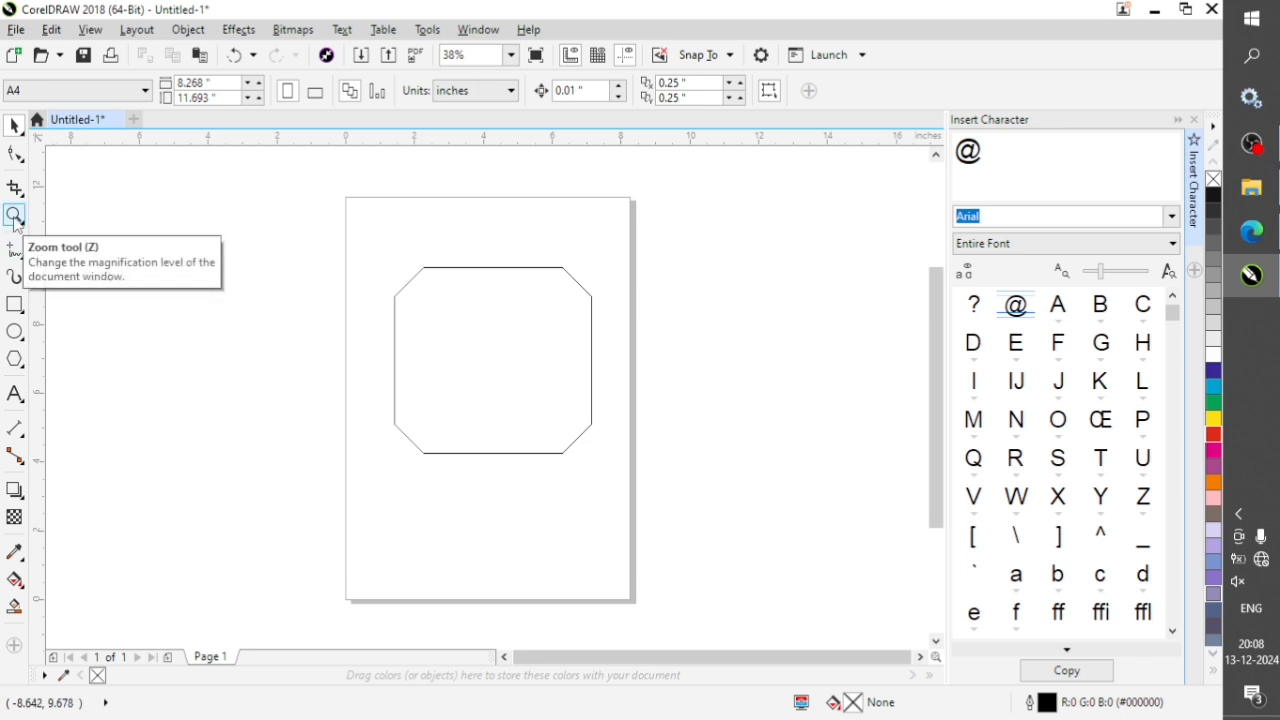
Zoom in on the chamfered rectangle several times with the Zoom tool, zooming back out in between to view the page.
{"action": "left_click", "coordinate": [516, 325]}
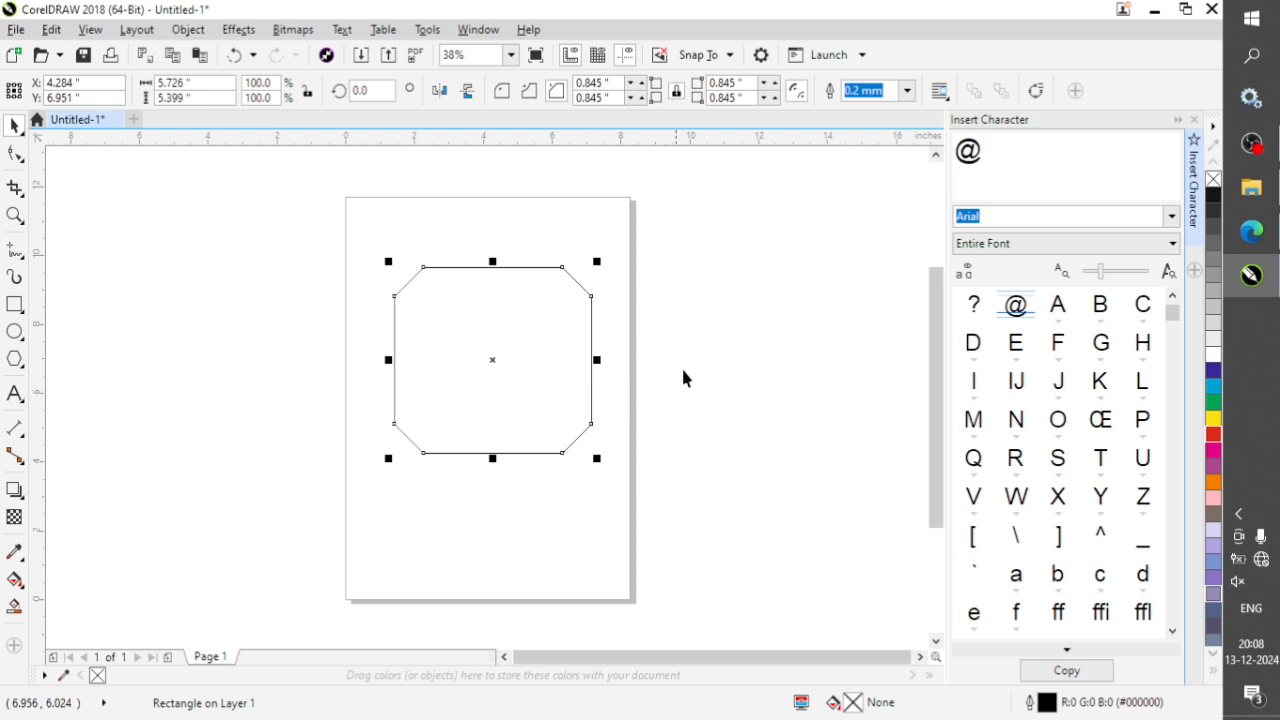
{"action": "left_click", "coordinate": [683, 376]}
{"action": "key", "text": "z"}
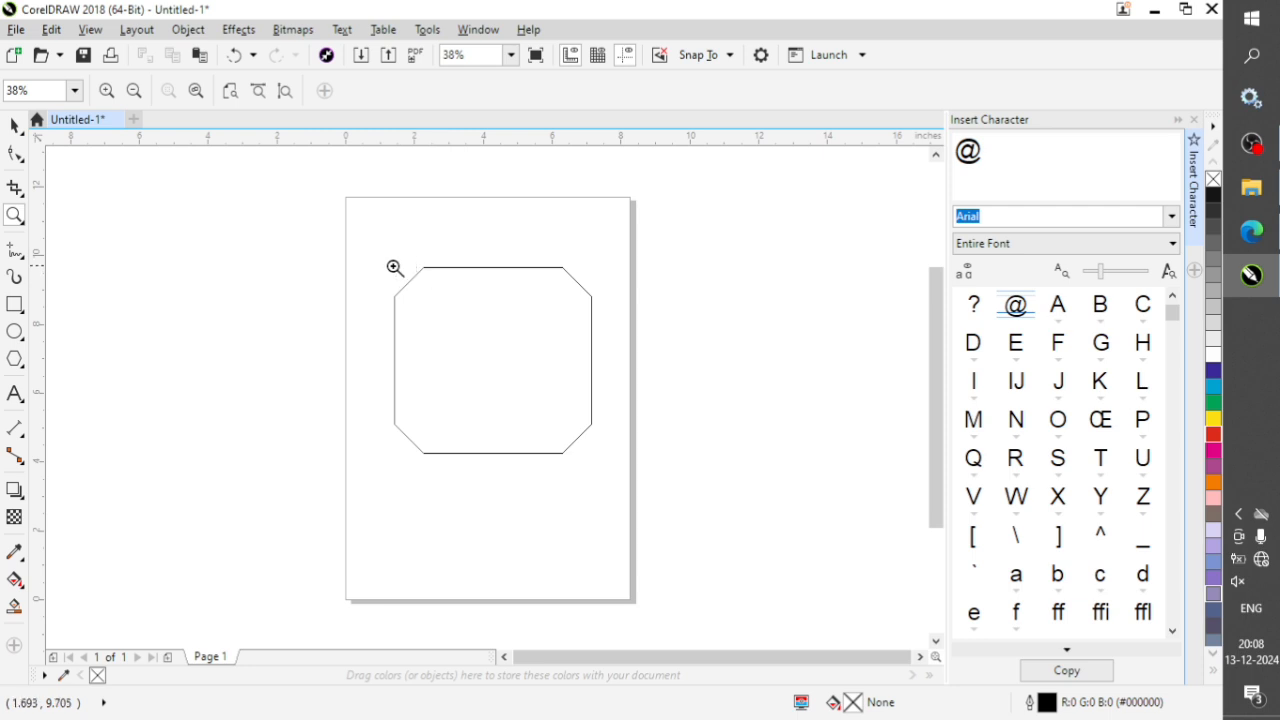
{"action": "left_click_drag", "start_coordinate": [374, 253], "coordinate": [613, 472]}
{"action": "left_click_drag", "start_coordinate": [613, 472], "coordinate": [615, 473]}
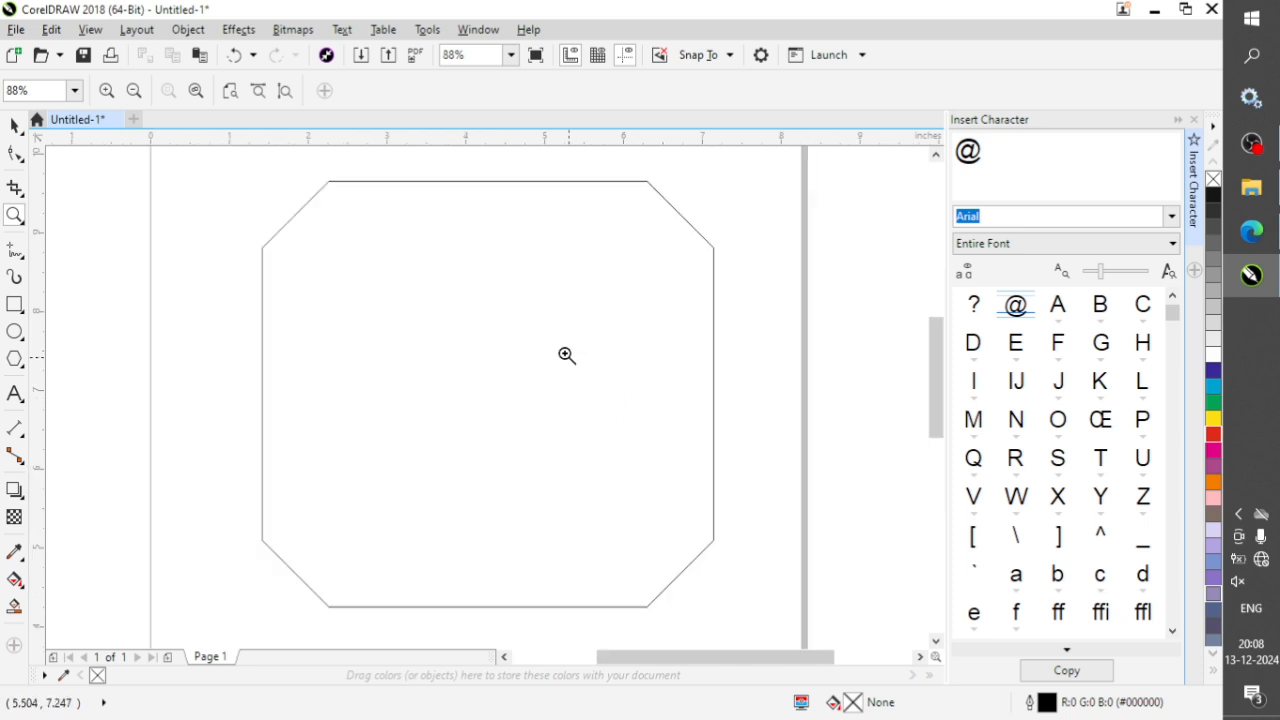
{"action": "left_click_drag", "start_coordinate": [474, 277], "coordinate": [506, 329]}
{"action": "scroll", "coordinate": [457, 340], "scroll_direction": "down", "scroll_amount": 4}
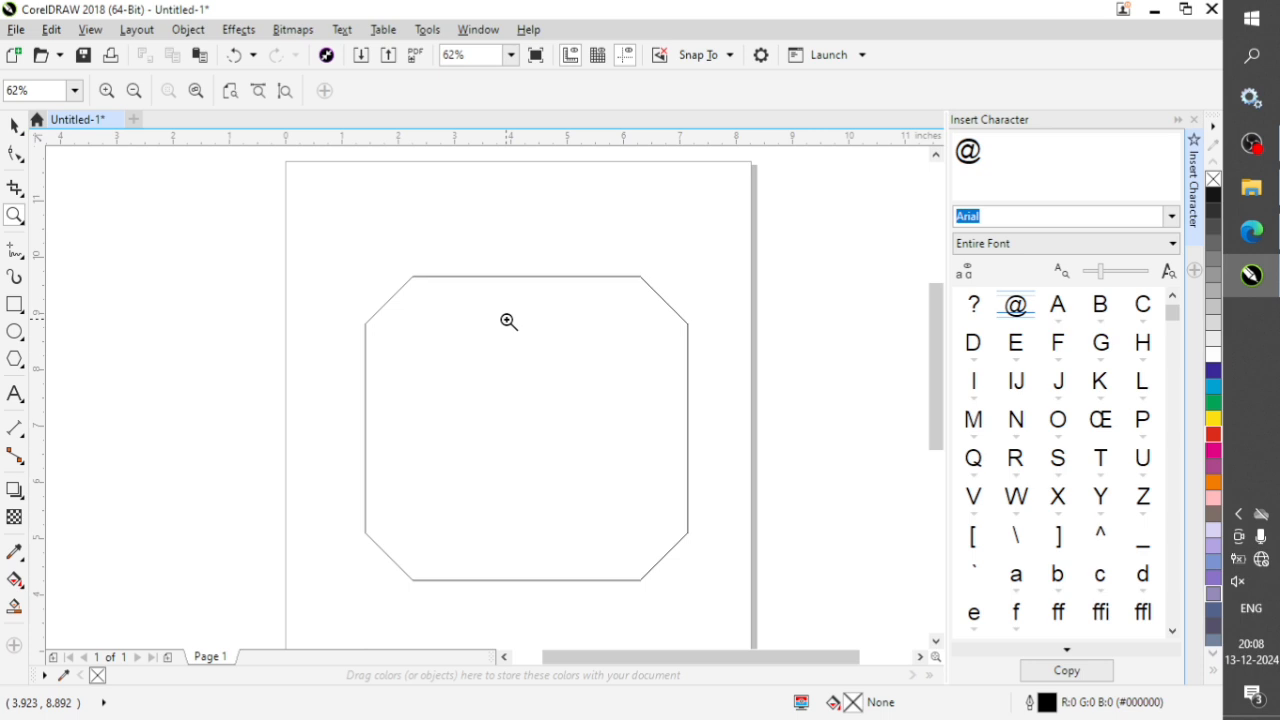
{"action": "scroll", "coordinate": [508, 366], "scroll_direction": "down", "scroll_amount": 3}
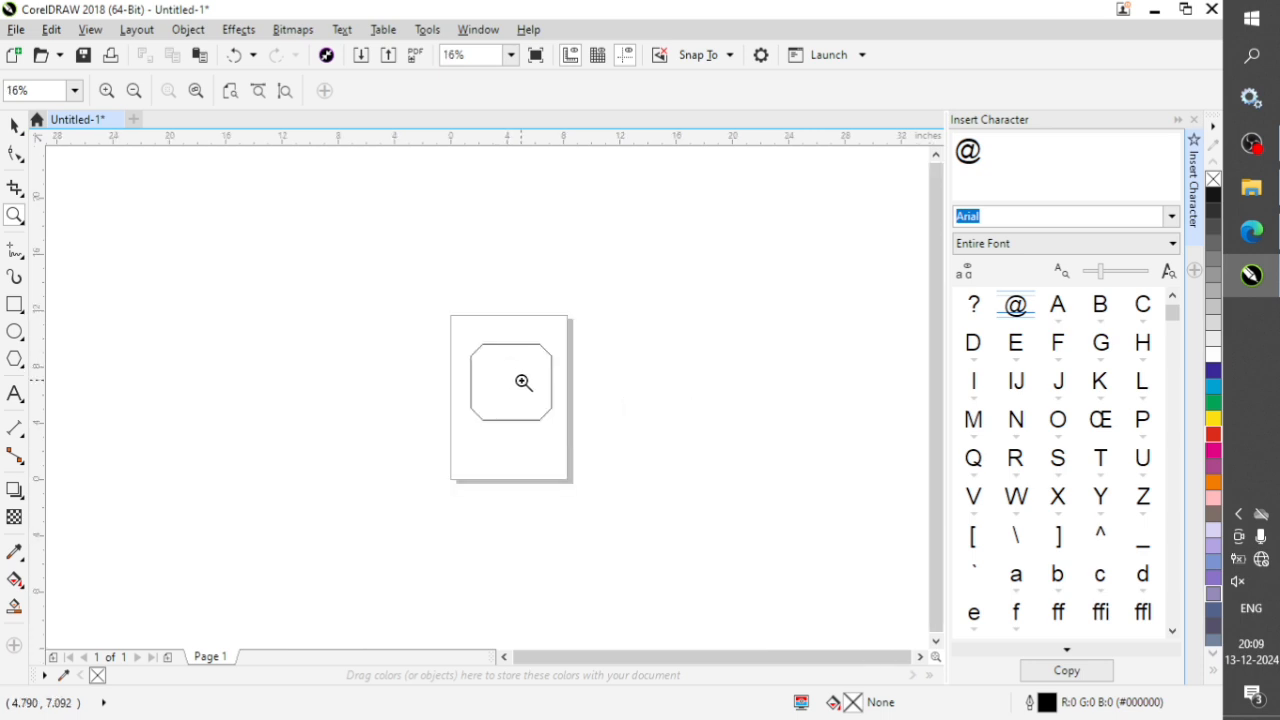
{"action": "scroll", "coordinate": [523, 380], "scroll_direction": "up", "scroll_amount": 3}
{"action": "scroll", "coordinate": [525, 380], "scroll_direction": "up", "scroll_amount": 3}
{"action": "scroll", "coordinate": [524, 376], "scroll_direction": "down", "scroll_amount": 5}
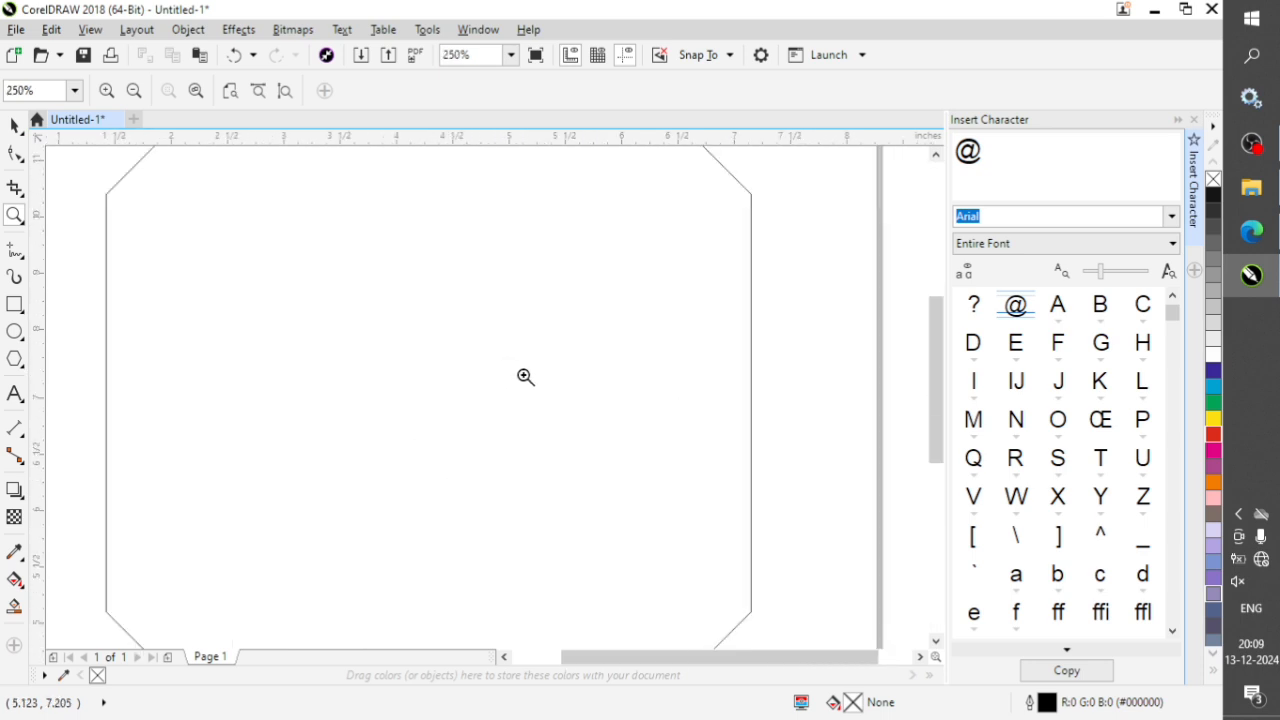
{"action": "left_click_drag", "start_coordinate": [397, 285], "coordinate": [597, 482]}
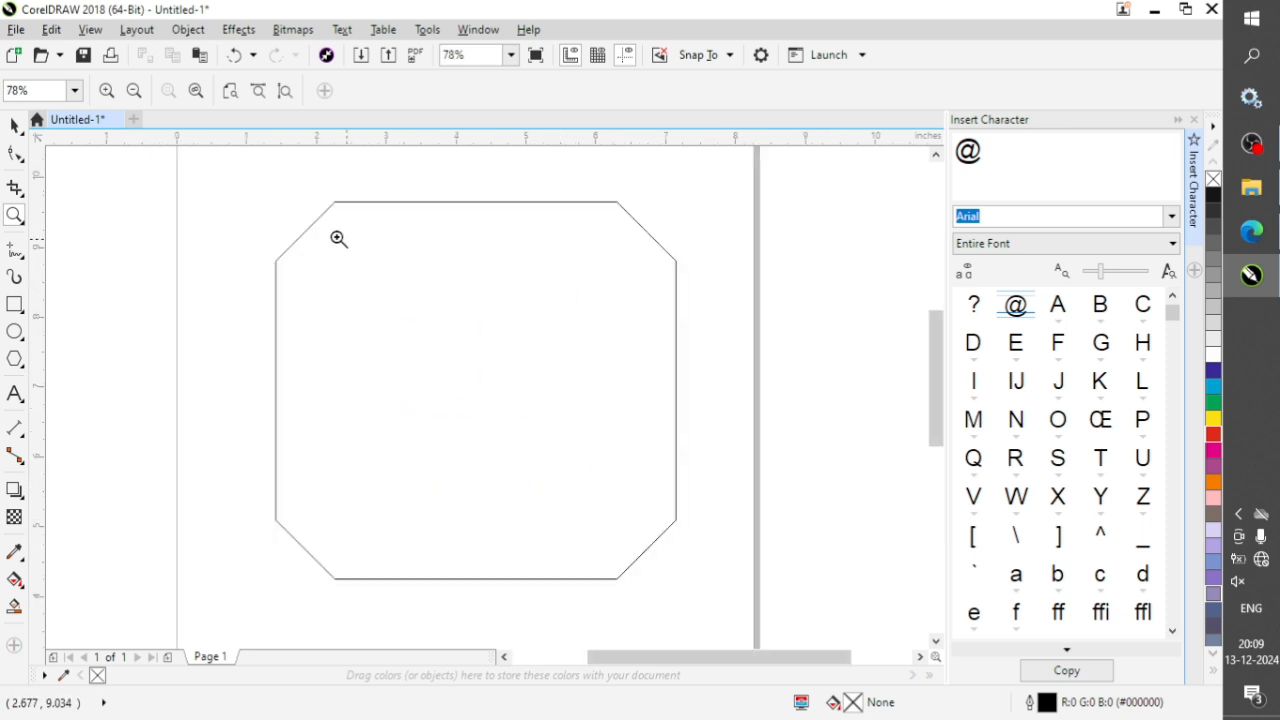
{"action": "left_click_drag", "start_coordinate": [213, 172], "coordinate": [746, 634]}
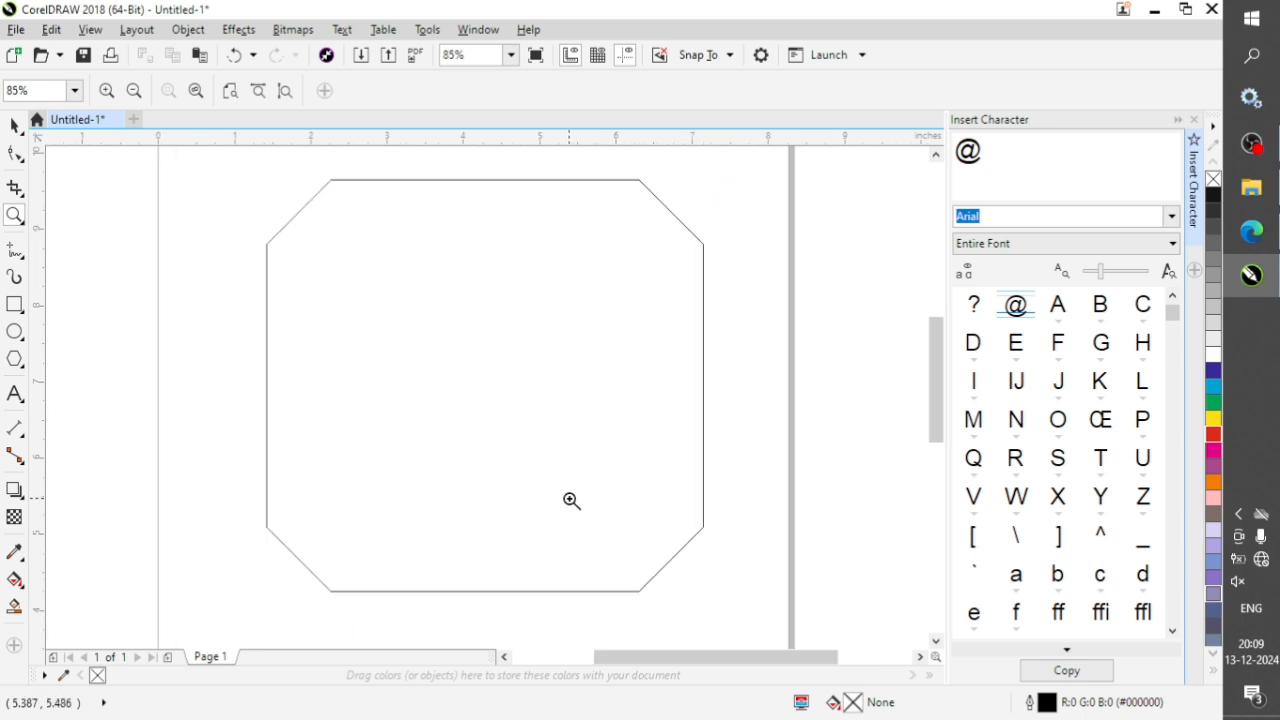
{"action": "scroll", "coordinate": [410, 487], "scroll_direction": "down", "scroll_amount": 2}
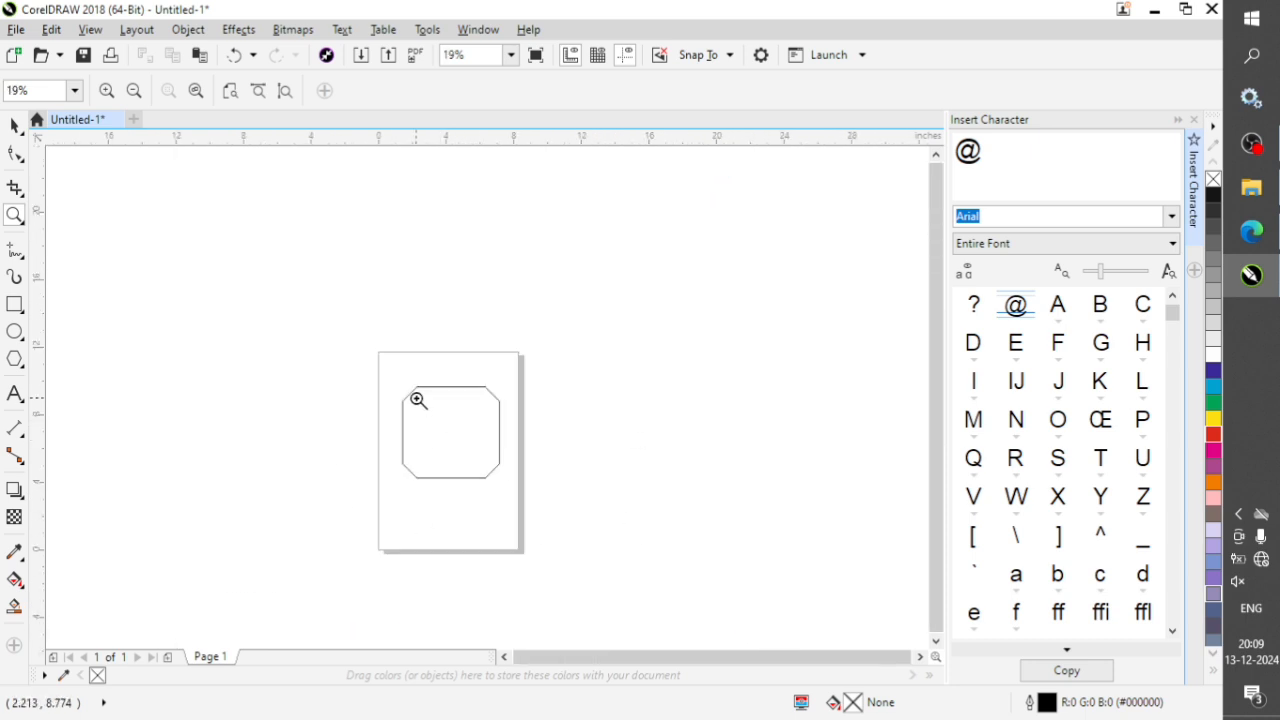
{"action": "left_click_drag", "start_coordinate": [390, 380], "coordinate": [520, 494]}
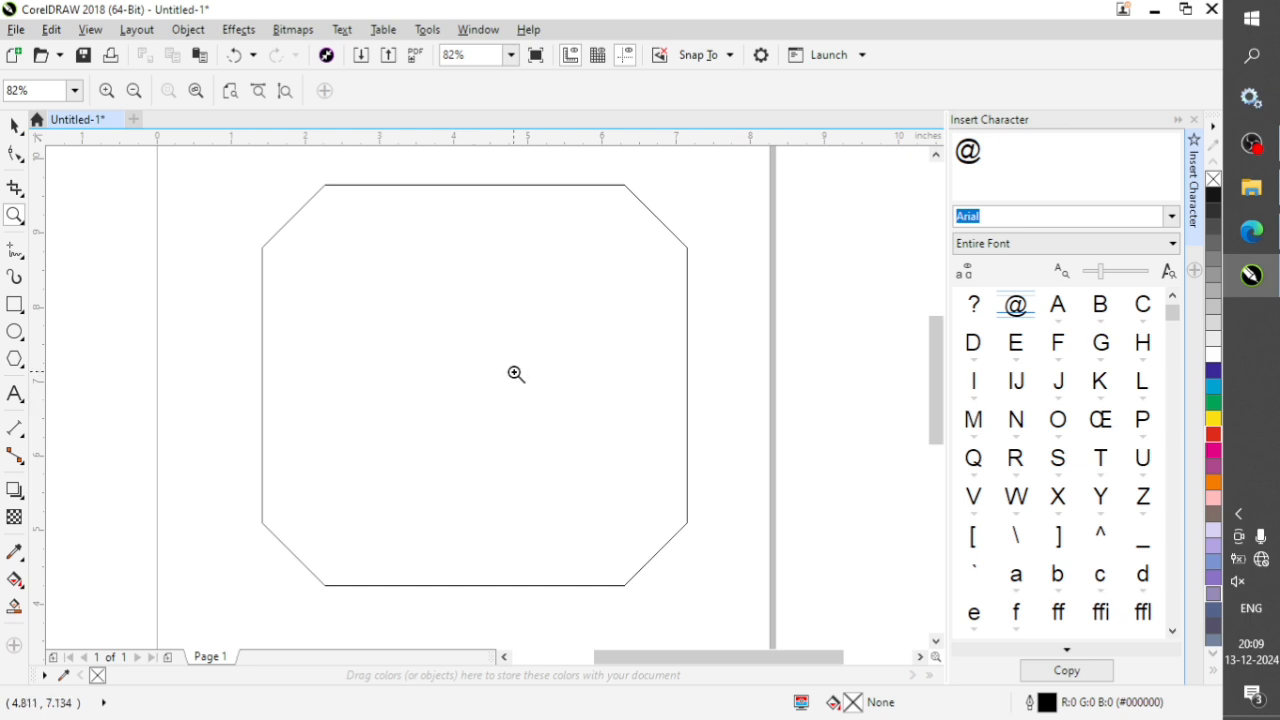
{"action": "left_click", "coordinate": [27, 229]}
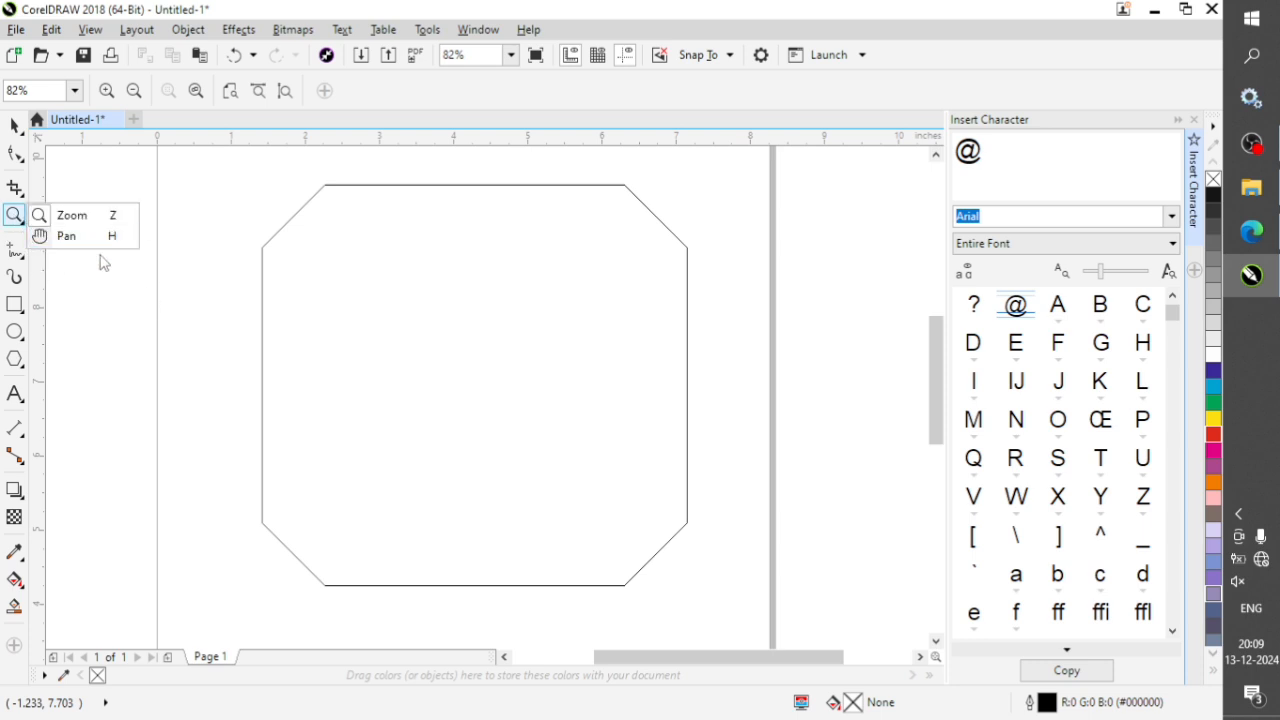
{"action": "left_click", "coordinate": [232, 309]}
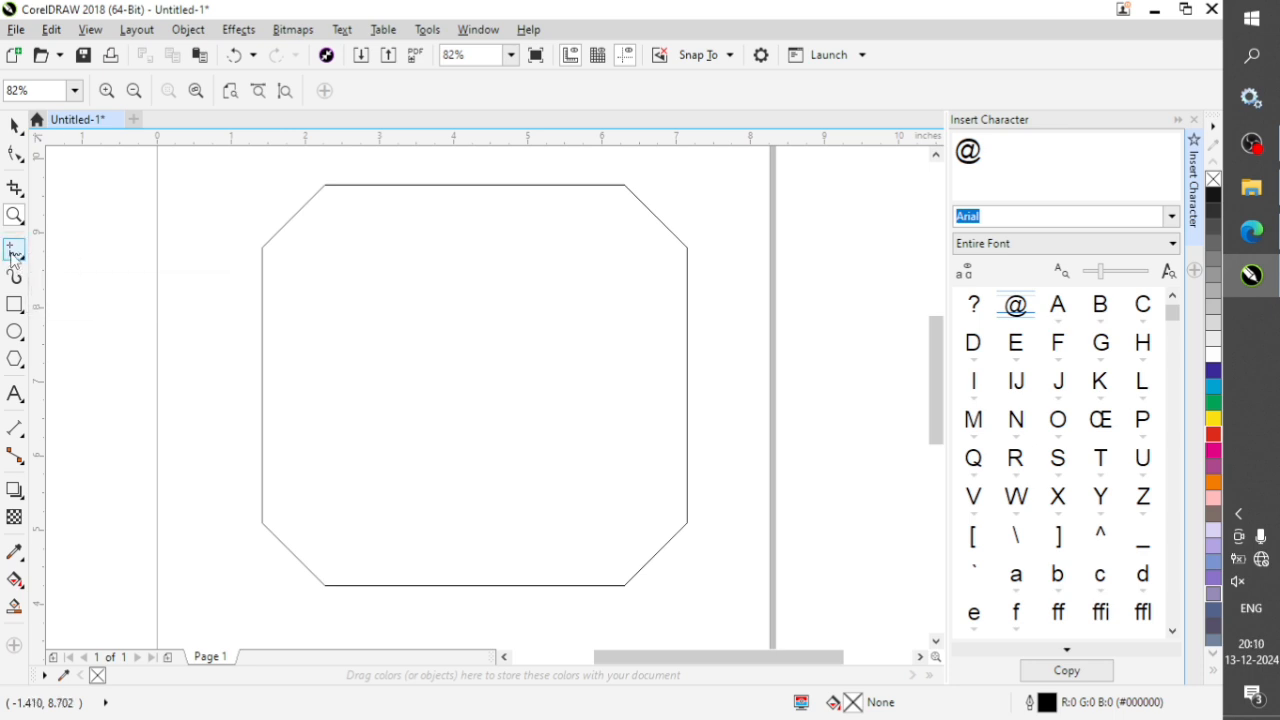
Draw a straight horizontal line about 7.1 inches long across the upper part of the chamfered rectangle with the Freehand tool.
{"action": "left_click", "coordinate": [14, 252]}
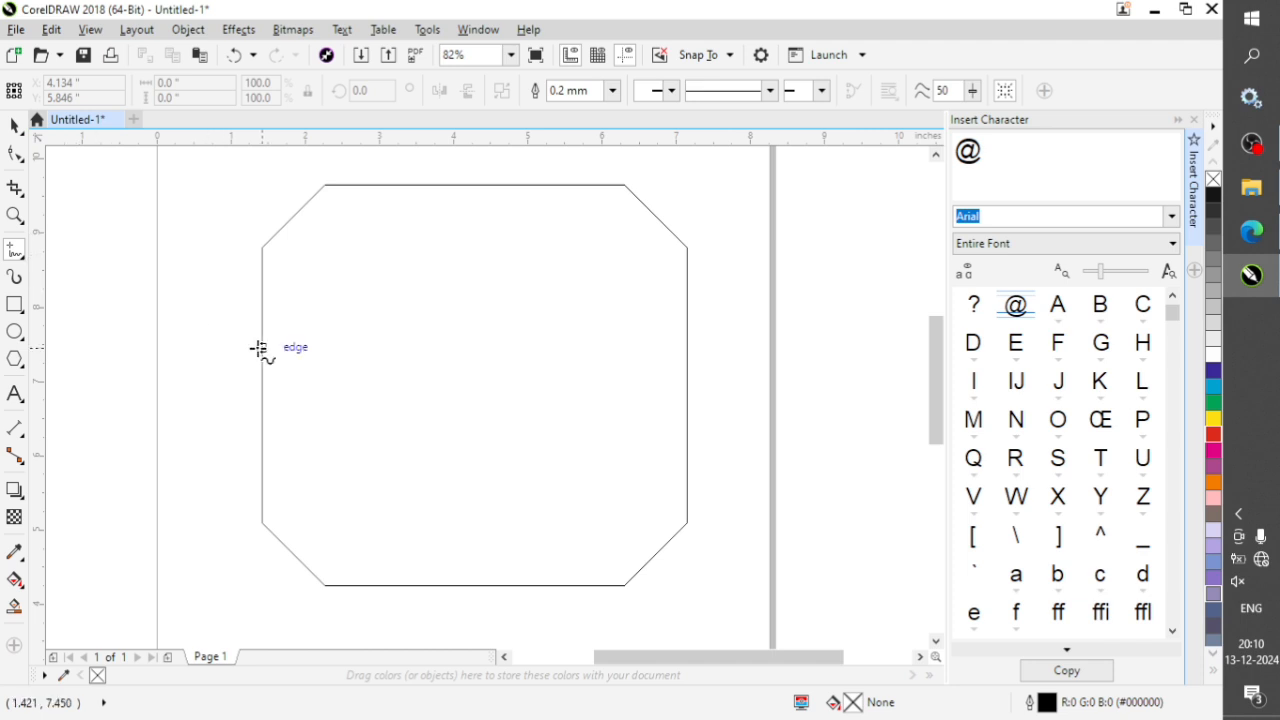
{"action": "left_click", "coordinate": [193, 212]}
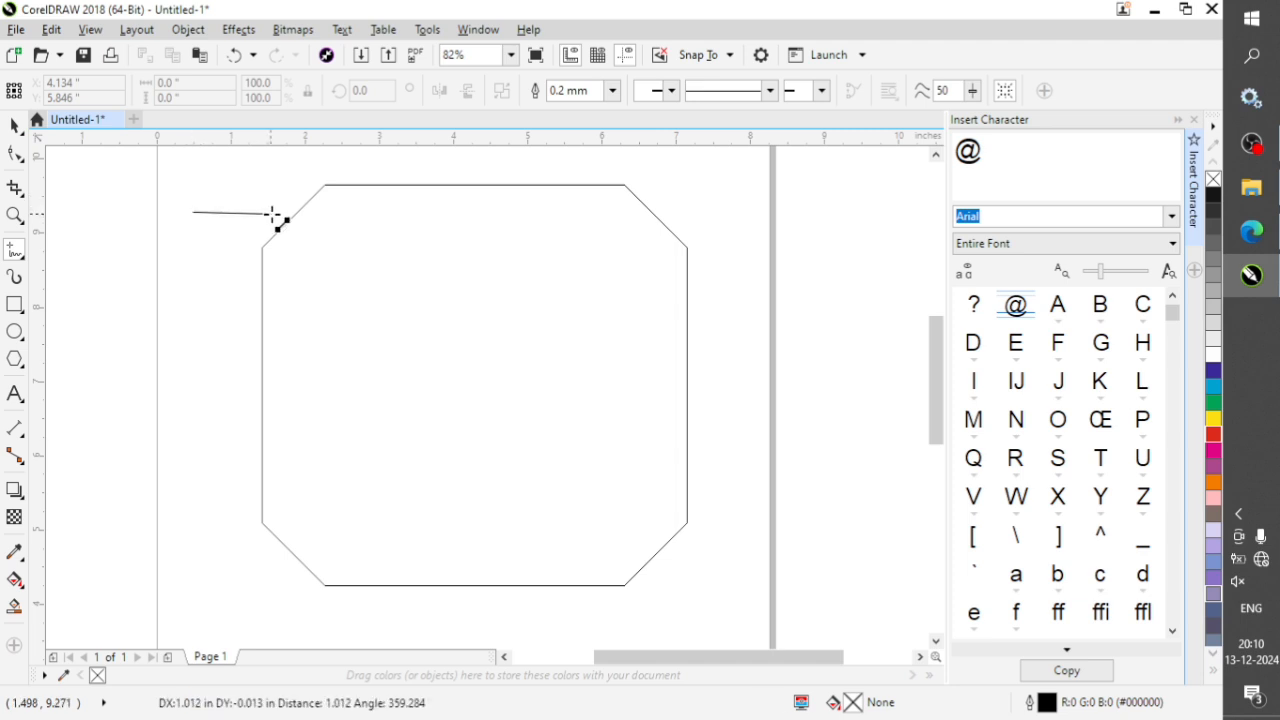
{"action": "left_click", "coordinate": [588, 216], "text": "ctrl"}
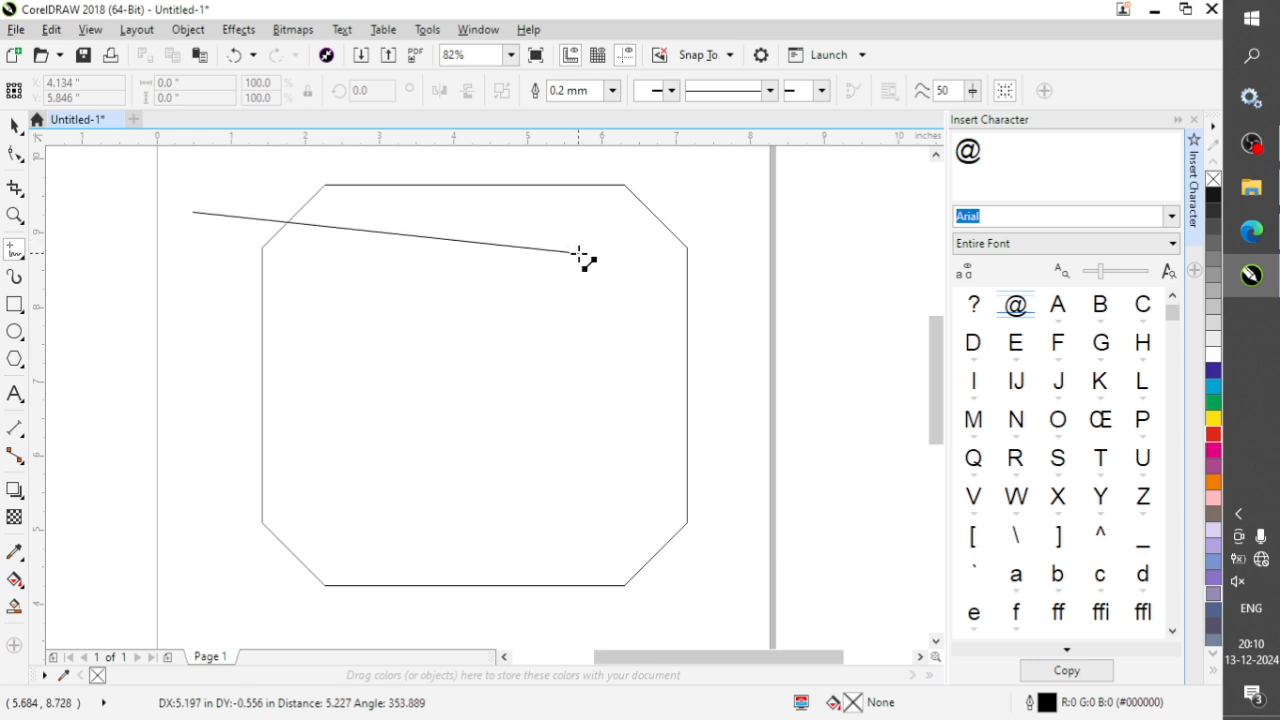
{"action": "left_click", "coordinate": [720, 214]}
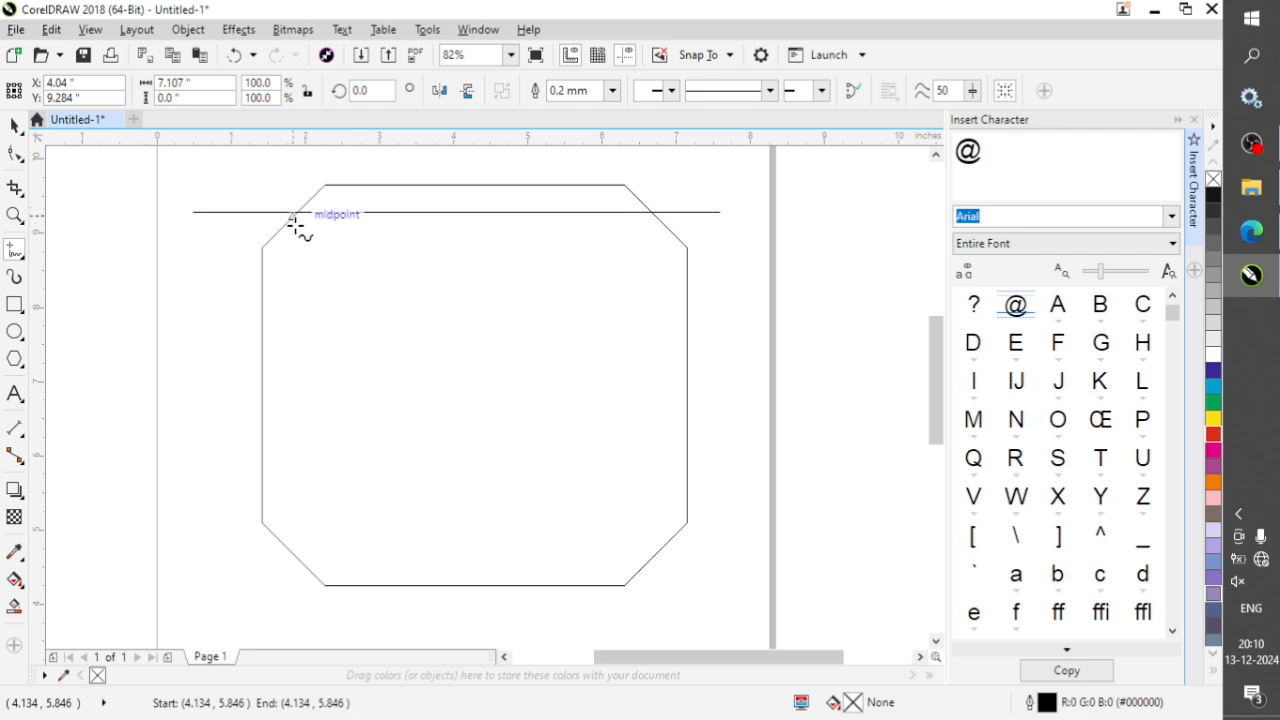
Delete the horizontal line and the chamfered rectangle from the page.
{"action": "key", "text": "space"}
{"action": "key", "text": "Delete"}
{"action": "left_click", "coordinate": [450, 286]}
{"action": "key", "text": "Delete"}
Add artistic text with "name", "class" and "section" on three lines and enlarge the block to about 49.6 pt.
{"action": "key", "text": "F8"}
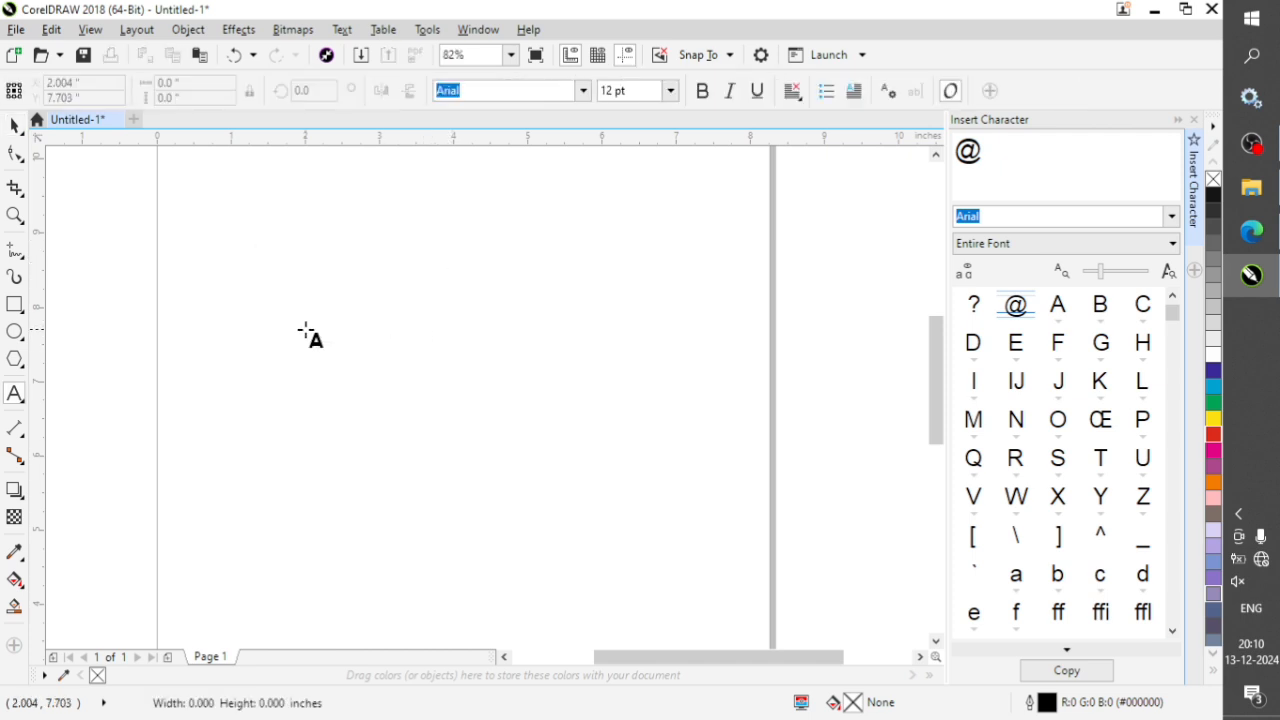
{"action": "left_click", "coordinate": [305, 330]}
{"action": "type", "text": "name"}
{"action": "key", "text": "Return"}
{"action": "type", "text": "class"}
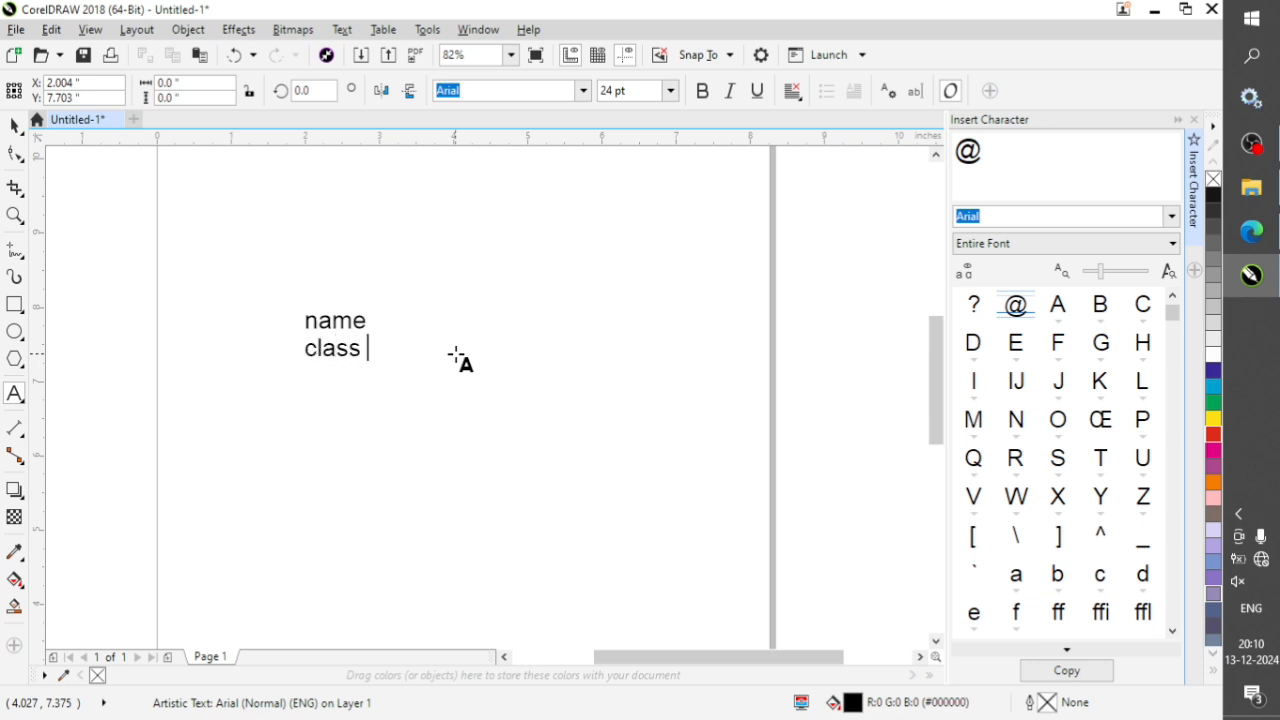
{"action": "key", "text": "Return"}
{"action": "type", "text": "section"}
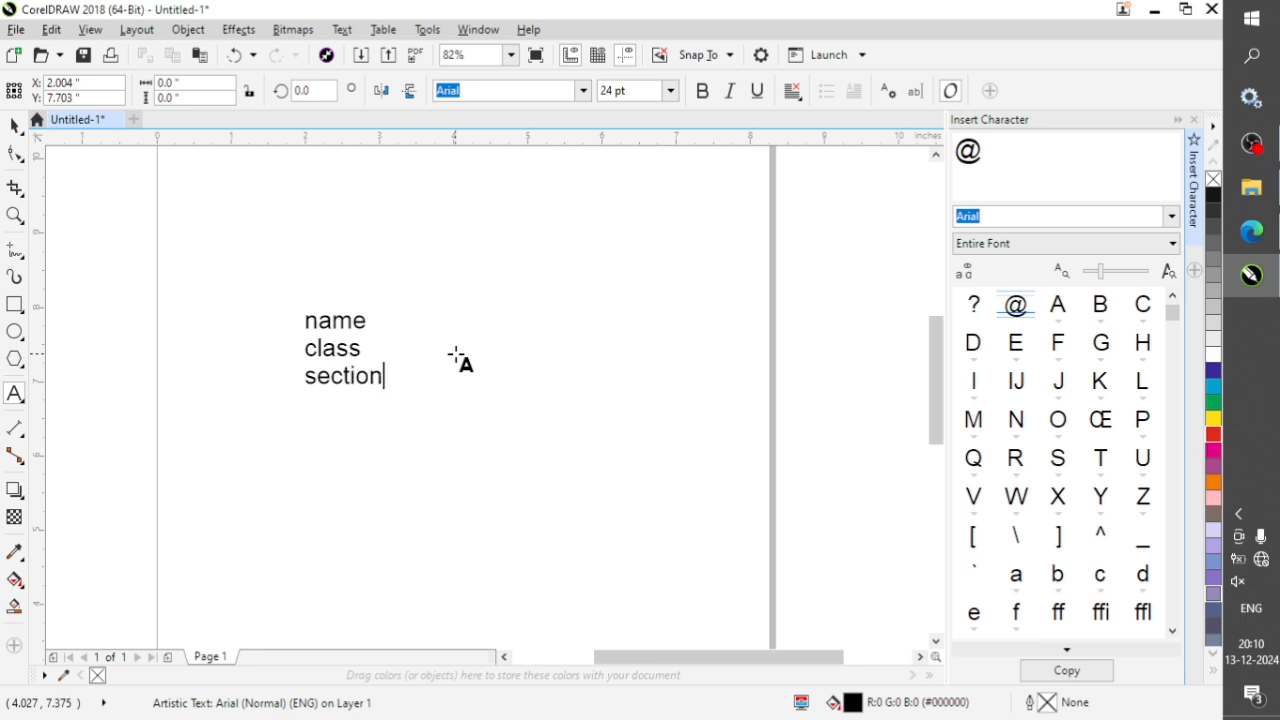
{"action": "key", "text": "Escape"}
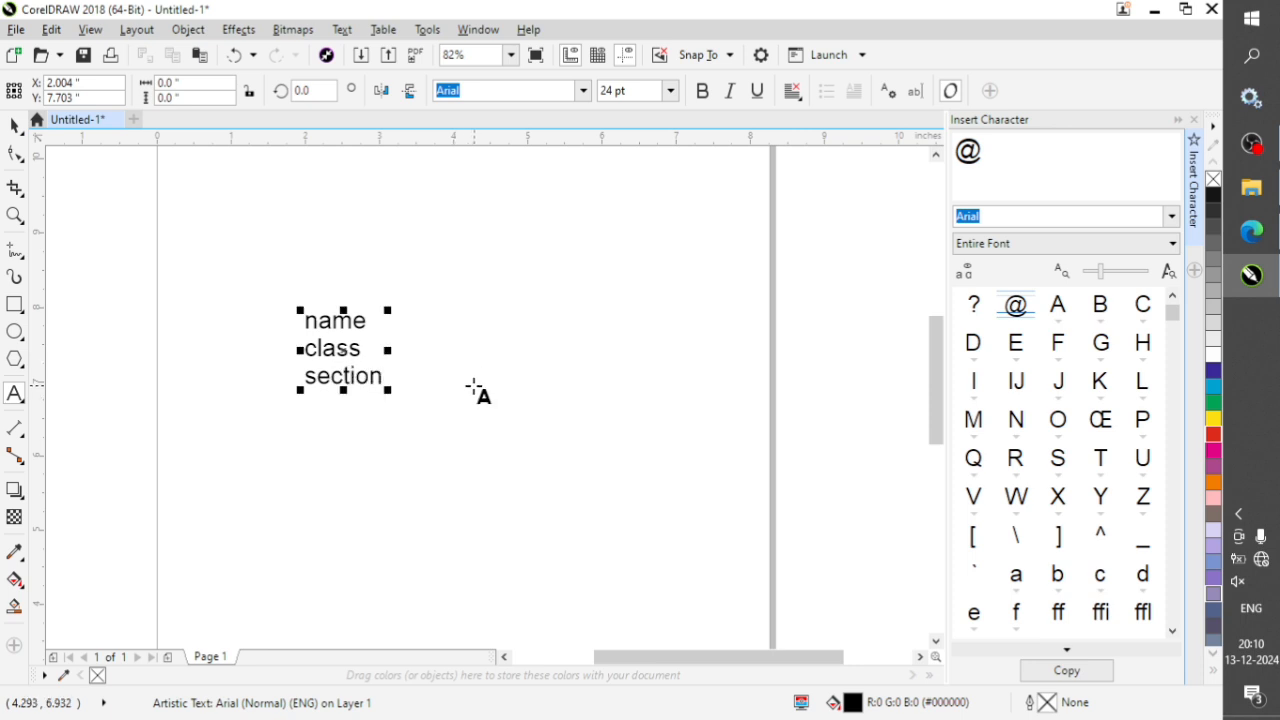
{"action": "left_click_drag", "start_coordinate": [386, 309], "coordinate": [457, 271]}
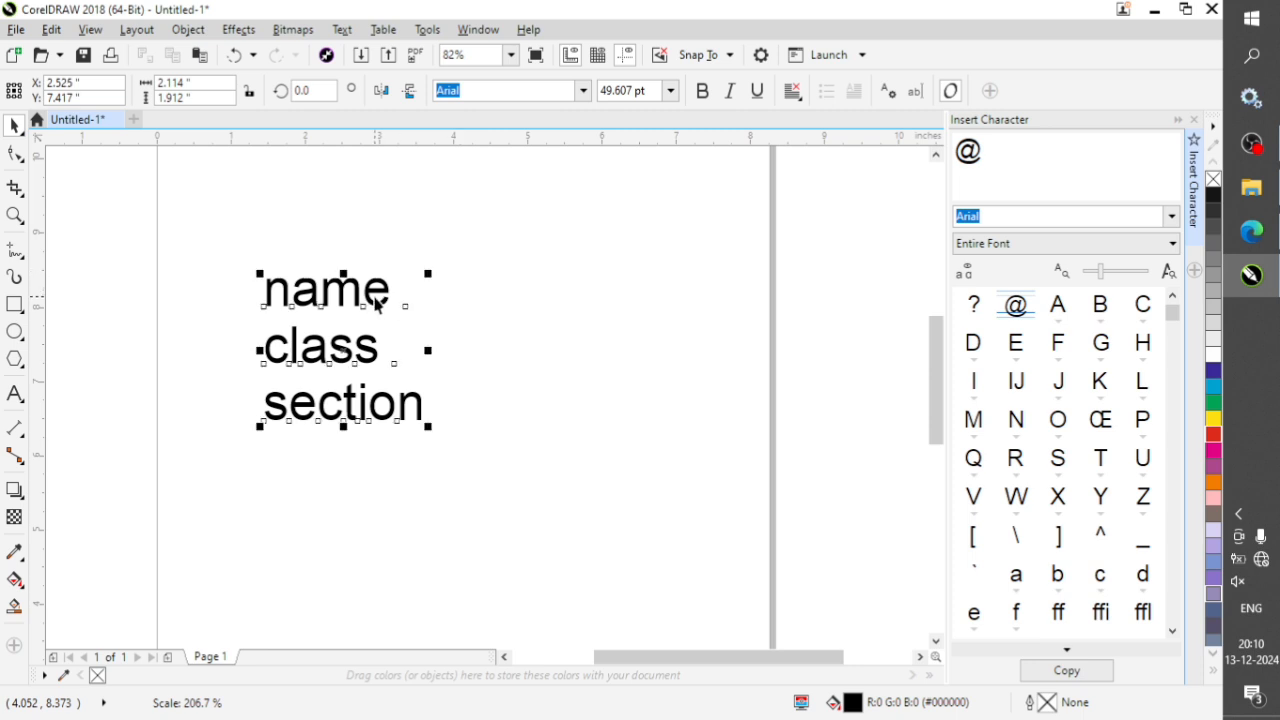
{"action": "left_click", "coordinate": [570, 366]}
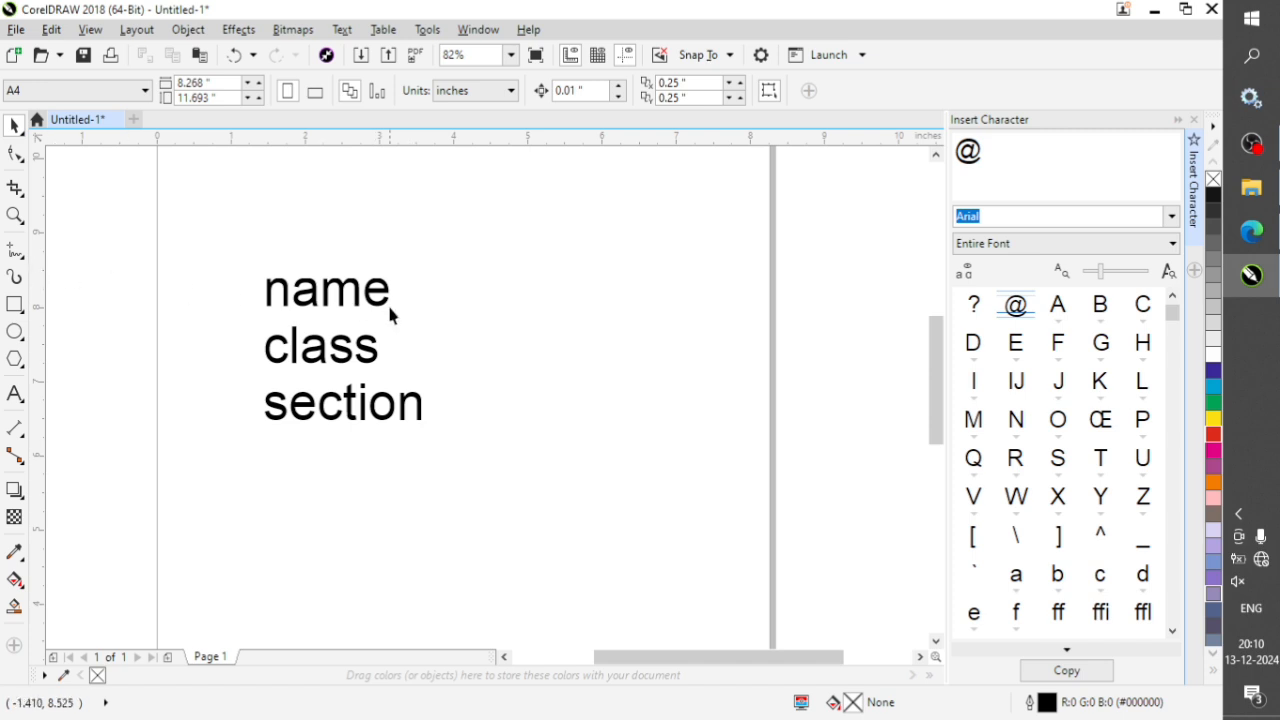
Draw a horizontal line about 4.7 inches long after "name" with the Freehand tool and copy it down beside "class" and "section".
{"action": "left_click", "coordinate": [15, 252]}
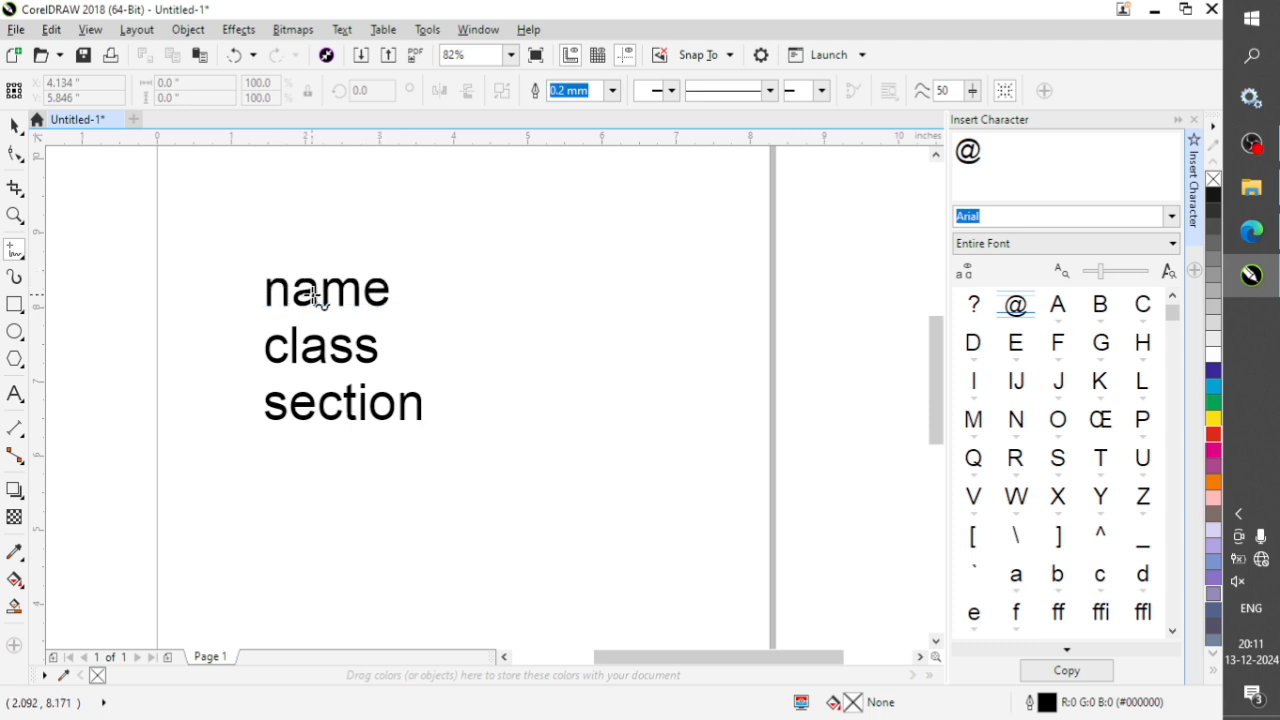
{"action": "left_click", "coordinate": [410, 306]}
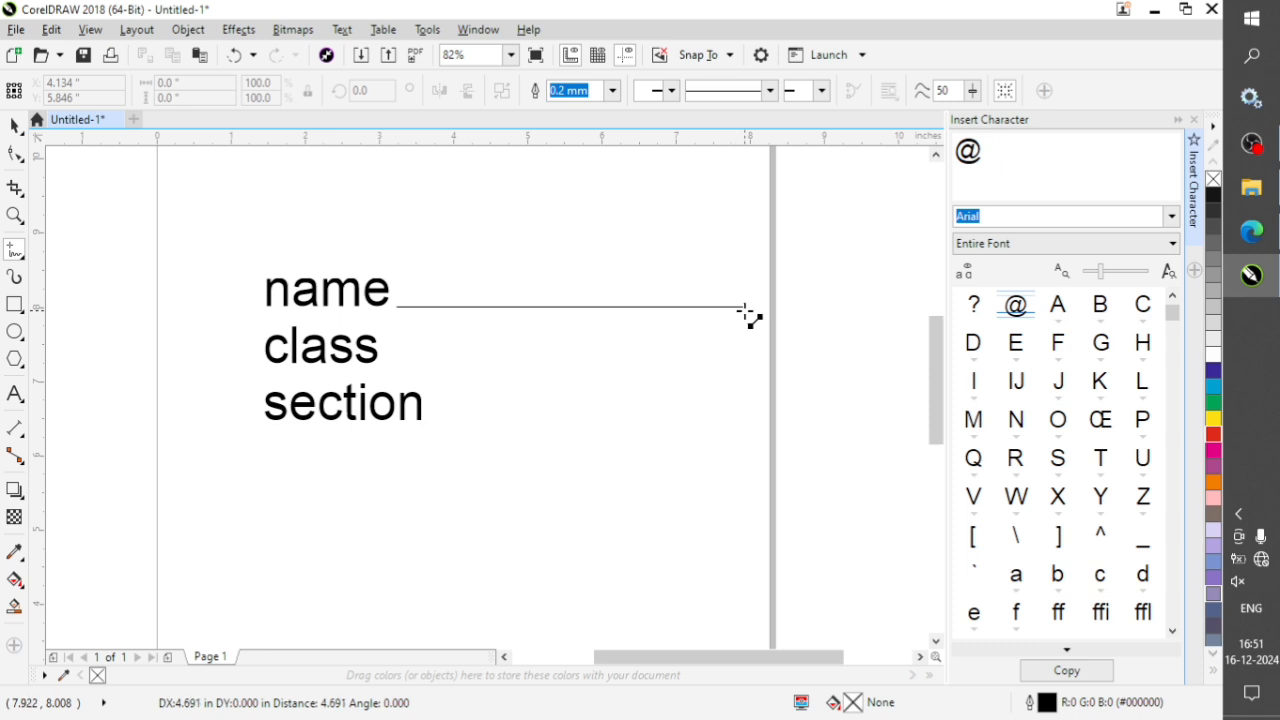
{"action": "left_click", "coordinate": [748, 313]}
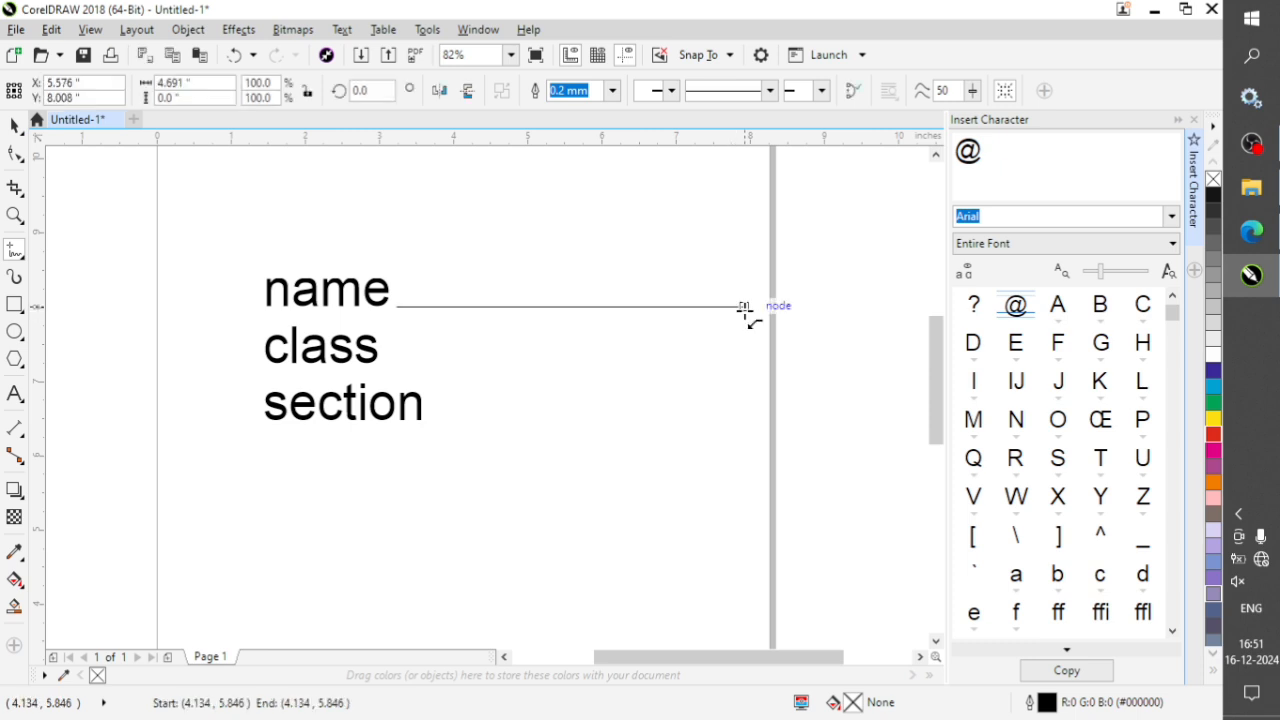
{"action": "key", "text": "space"}
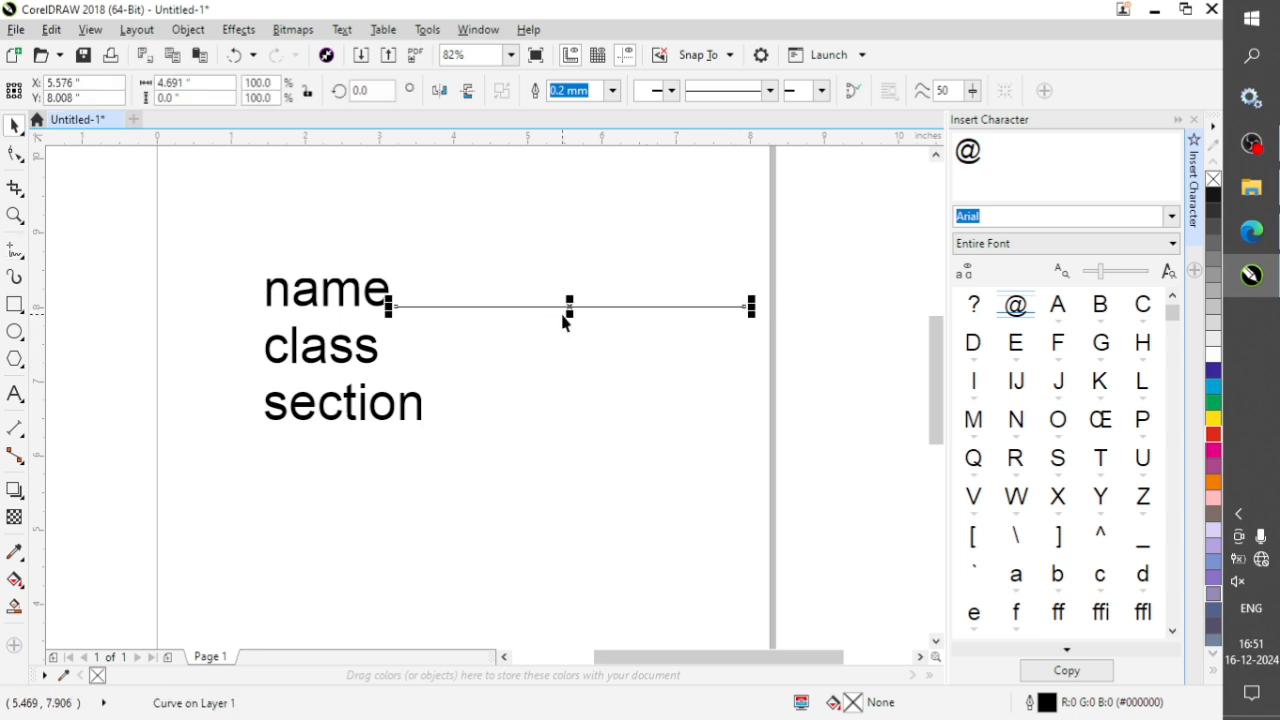
{"action": "left_click_drag", "start_coordinate": [569, 306], "coordinate": [574, 421]}
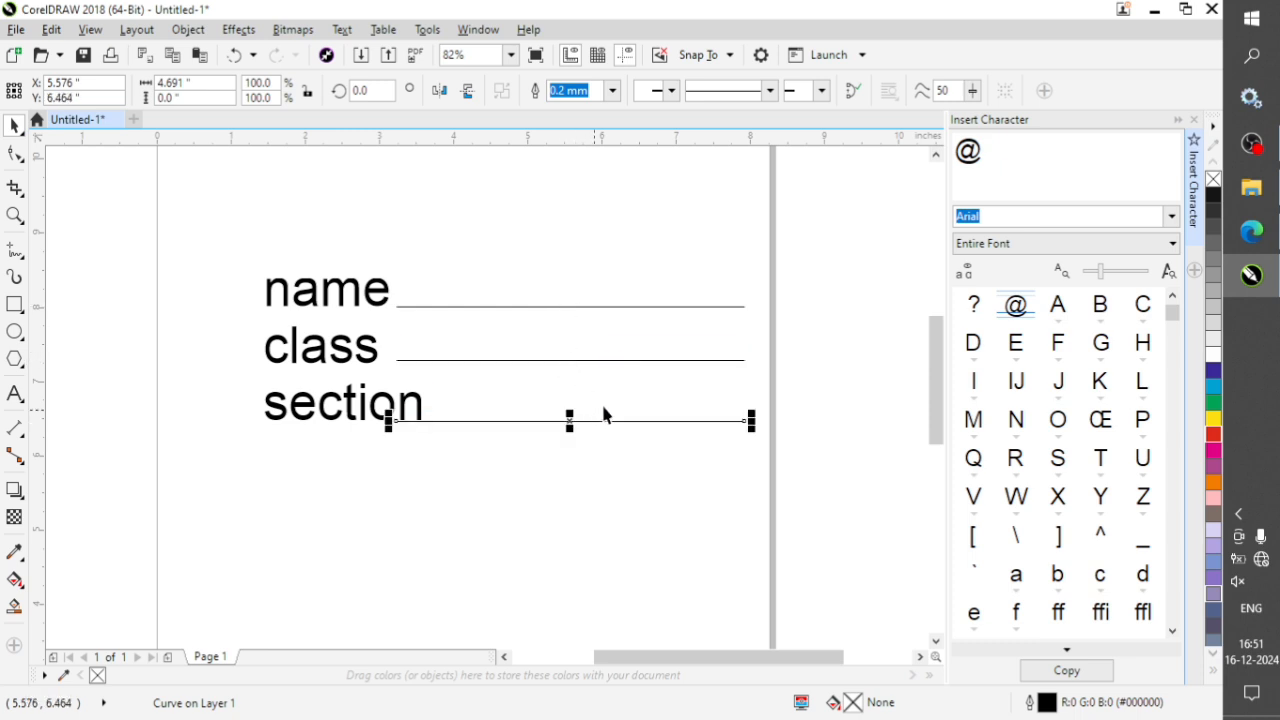
Delete the section line, the two remaining lines and the name, class and section text from the page.
{"action": "key", "text": "Delete"}
{"action": "left_click_drag", "start_coordinate": [200, 240], "coordinate": [788, 466]}
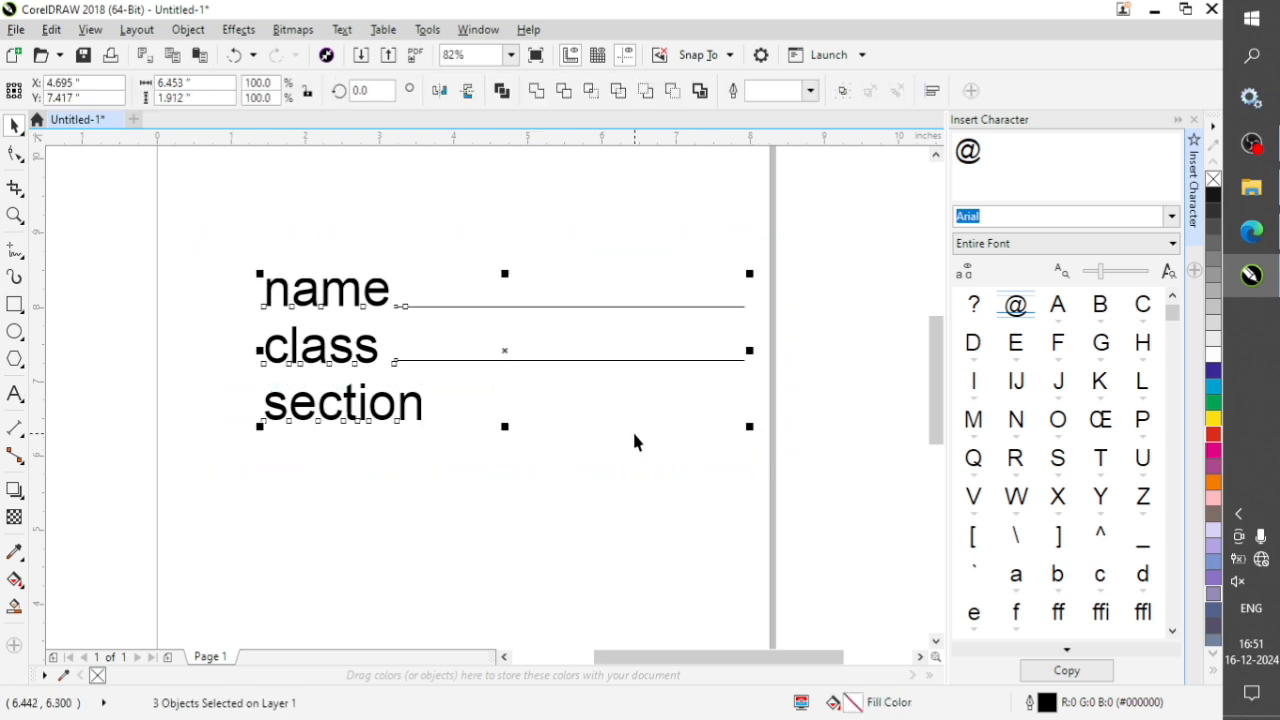
{"action": "key", "text": "Delete"}
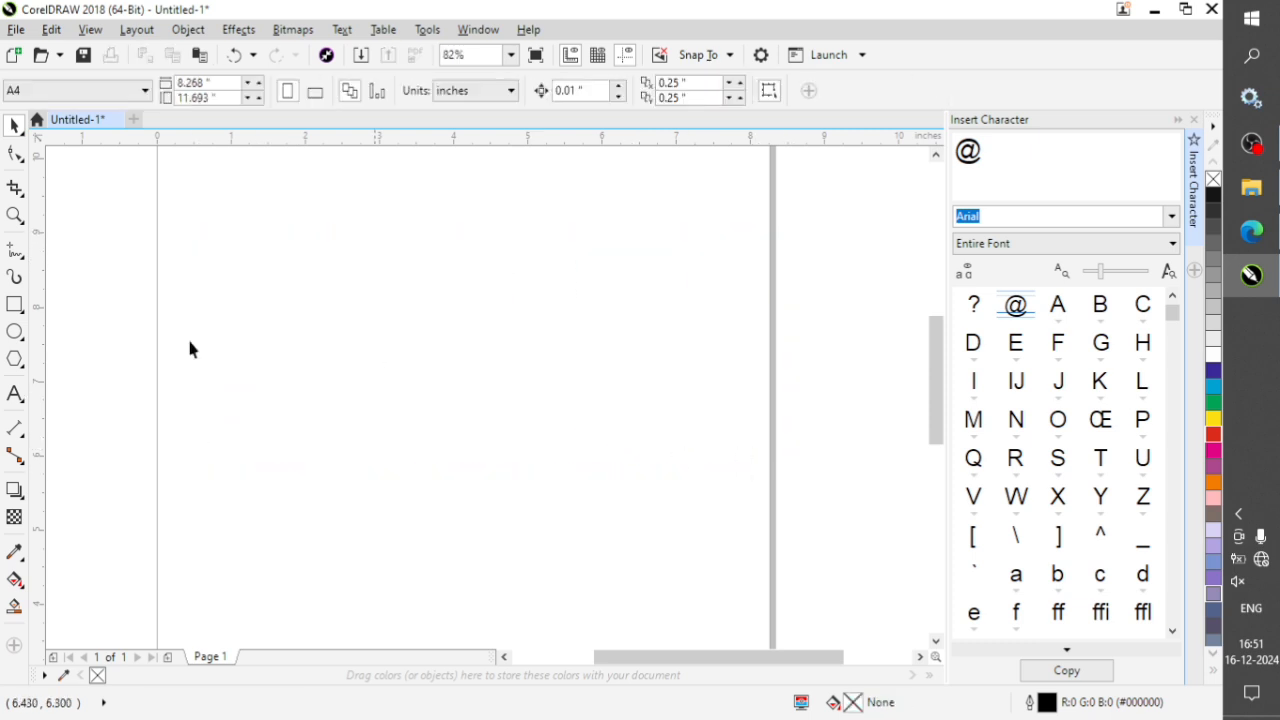
Activate the Artistic Media tool and look through its spray category and spraylist choices.
{"action": "left_click", "coordinate": [15, 277]}
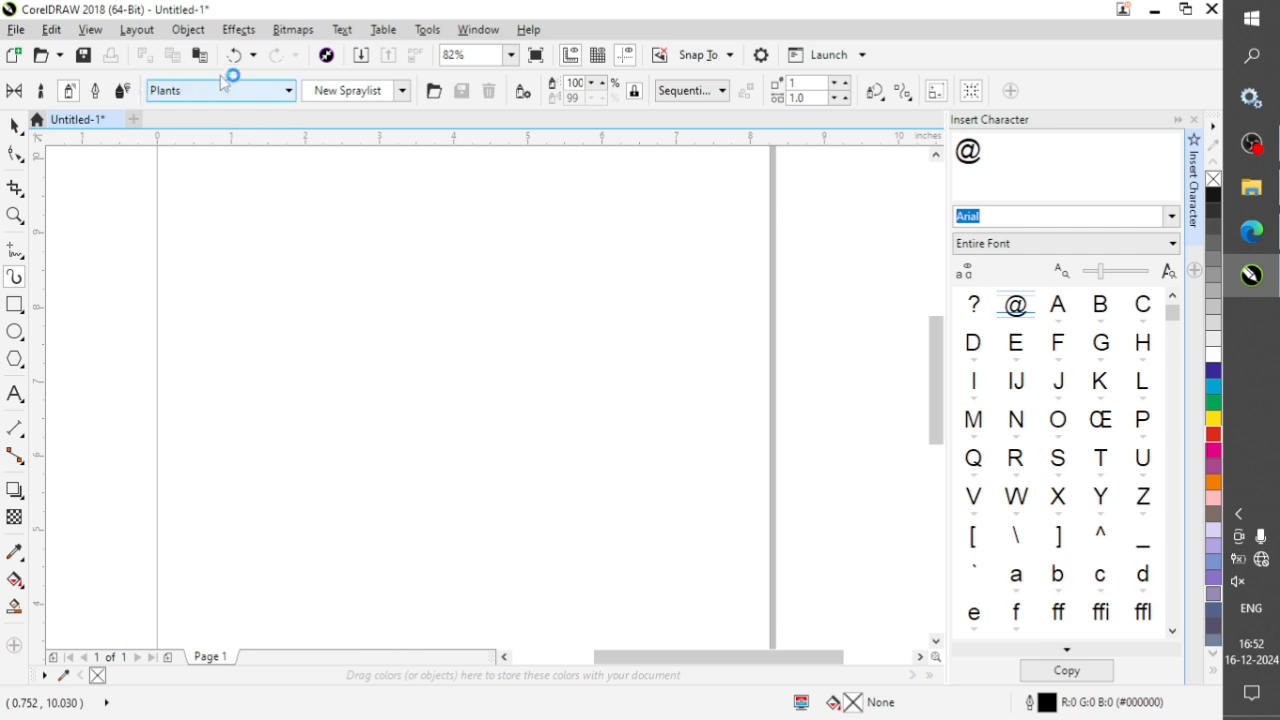
{"action": "left_click", "coordinate": [273, 91]}
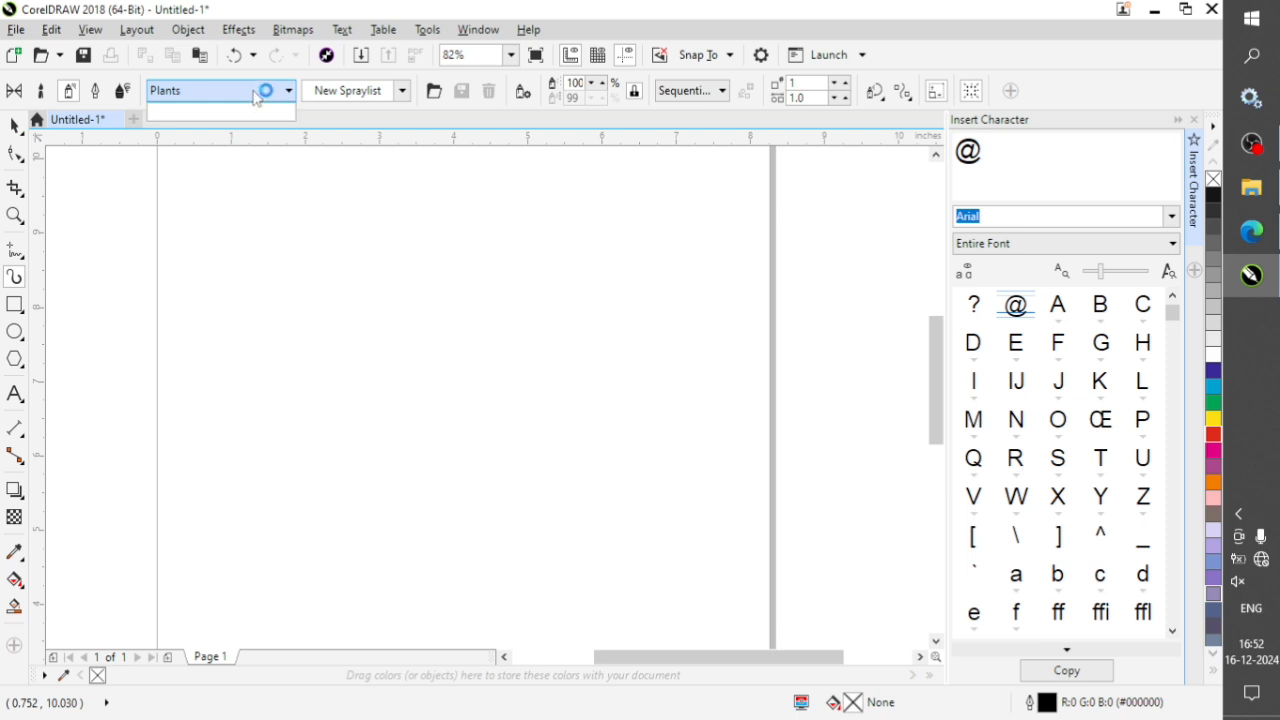
{"action": "left_click", "coordinate": [403, 93]}
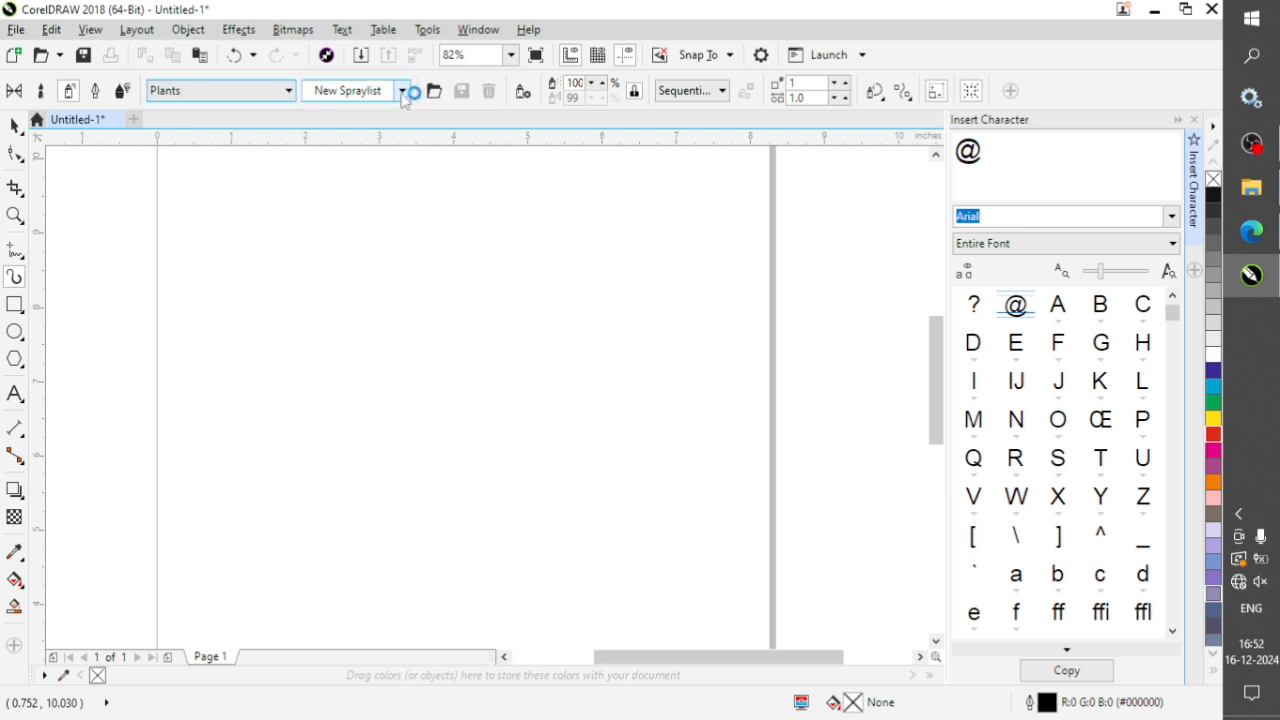
{"action": "left_click", "coordinate": [404, 93]}
{"action": "left_click", "coordinate": [404, 93]}
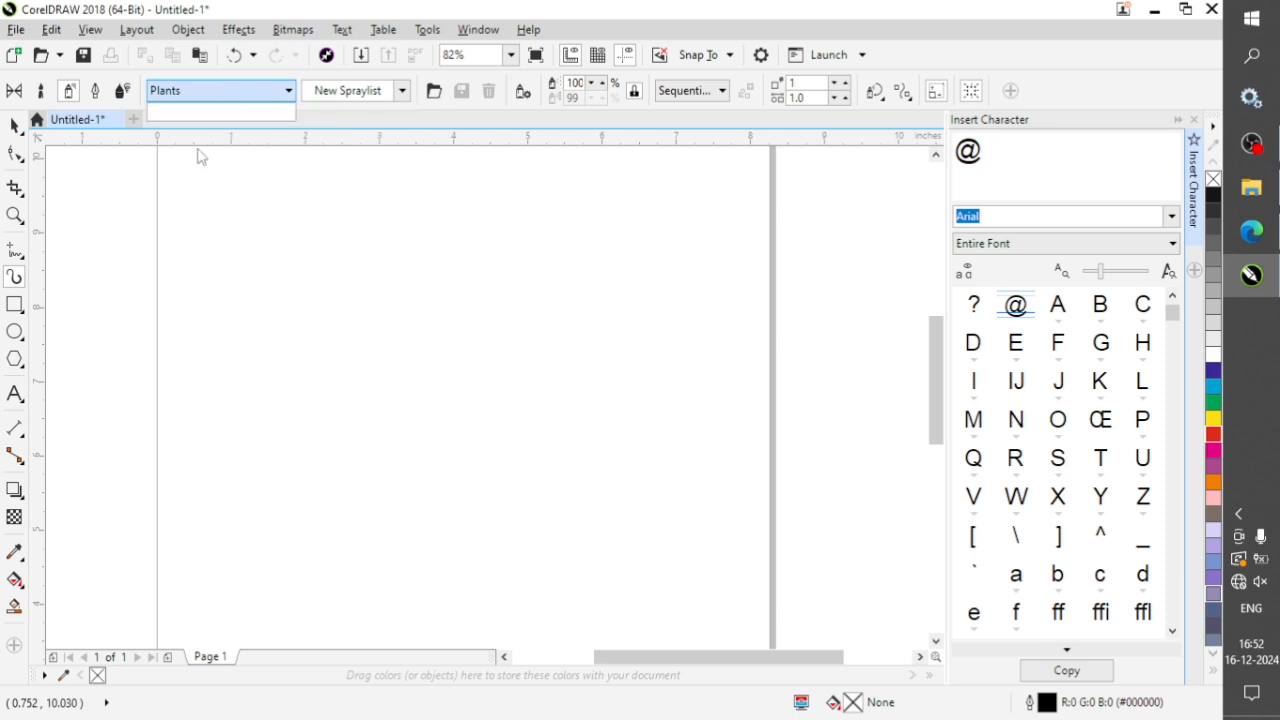
Draw four wavy vertical and diagonal calligraphic strokes across the page area with a 0.3937" width and 45° angle.
{"action": "left_click", "coordinate": [95, 91]}
{"action": "mouse_move", "coordinate": [298, 196]}
{"action": "left_mouse_down"}
{"action": "mouse_move", "coordinate": [304, 321]}
{"action": "mouse_move", "coordinate": [259, 451]}
{"action": "mouse_move", "coordinate": [337, 543]}
{"action": "left_mouse_up"}
{"action": "mouse_move", "coordinate": [430, 240]}
{"action": "left_mouse_down"}
{"action": "mouse_move", "coordinate": [503, 283]}
{"action": "mouse_move", "coordinate": [588, 545]}
{"action": "left_mouse_up"}
{"action": "mouse_move", "coordinate": [548, 222]}
{"action": "left_mouse_down"}
{"action": "mouse_move", "coordinate": [714, 337]}
{"action": "mouse_move", "coordinate": [852, 482]}
{"action": "left_mouse_up"}
{"action": "mouse_move", "coordinate": [258, 227]}
{"action": "left_mouse_down"}
{"action": "mouse_move", "coordinate": [155, 364]}
{"action": "mouse_move", "coordinate": [167, 490]}
{"action": "mouse_move", "coordinate": [118, 570]}
{"action": "mouse_move", "coordinate": [90, 585]}
{"action": "left_mouse_up"}
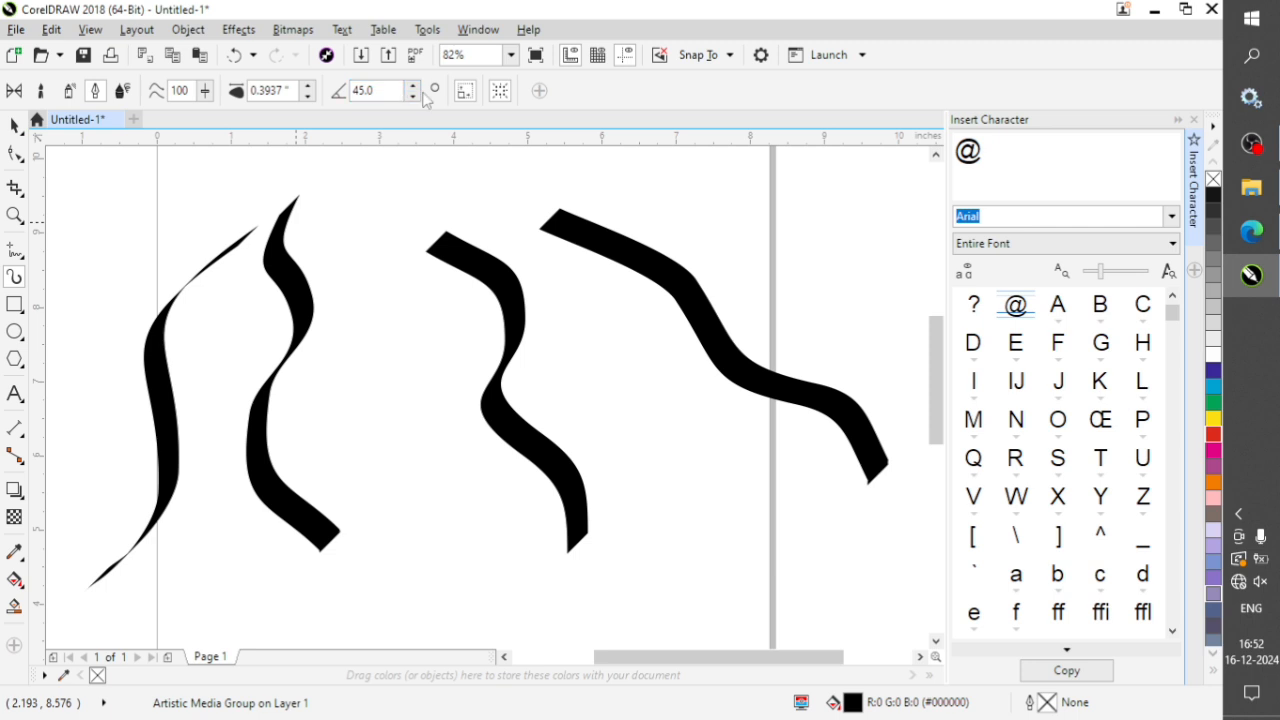
Increase the calligraphic stroke width to 0.4137" and draw two shorter strokes between the existing ones.
{"action": "left_click", "coordinate": [309, 87]}
{"action": "left_click", "coordinate": [309, 87]}
{"action": "left_click_drag", "start_coordinate": [322, 265], "coordinate": [430, 452]}
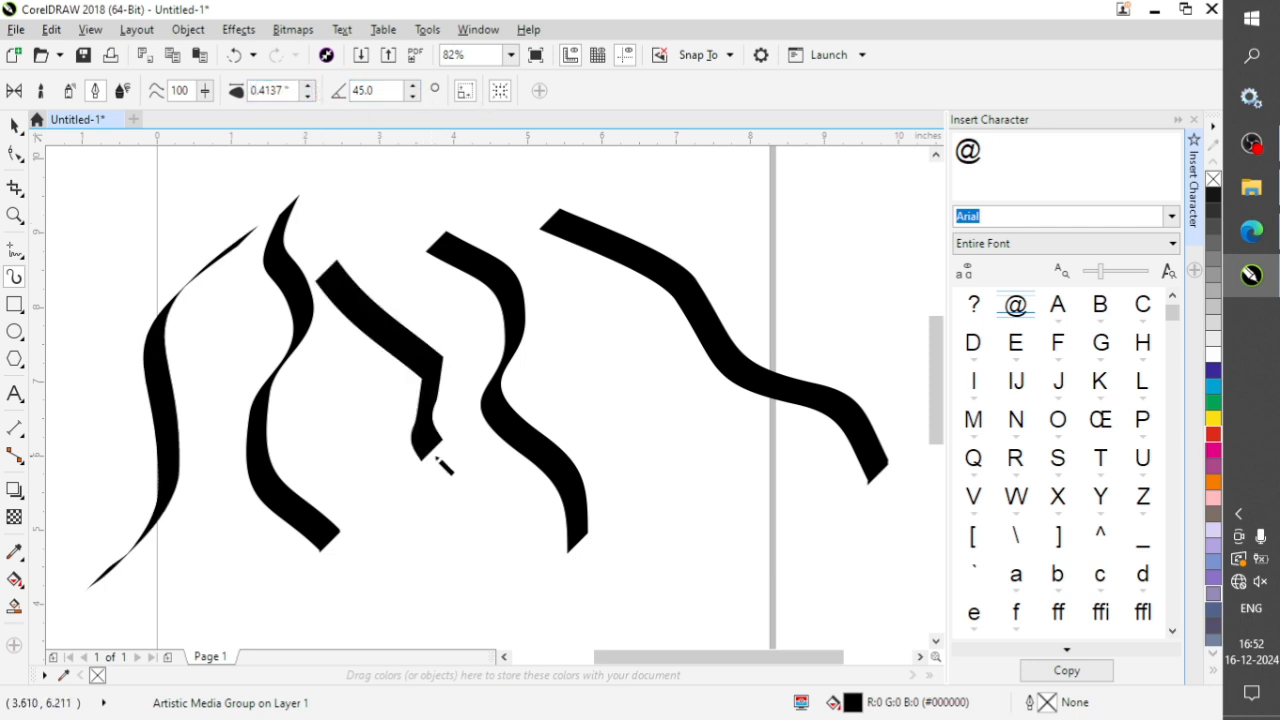
{"action": "left_click_drag", "start_coordinate": [380, 192], "coordinate": [412, 288]}
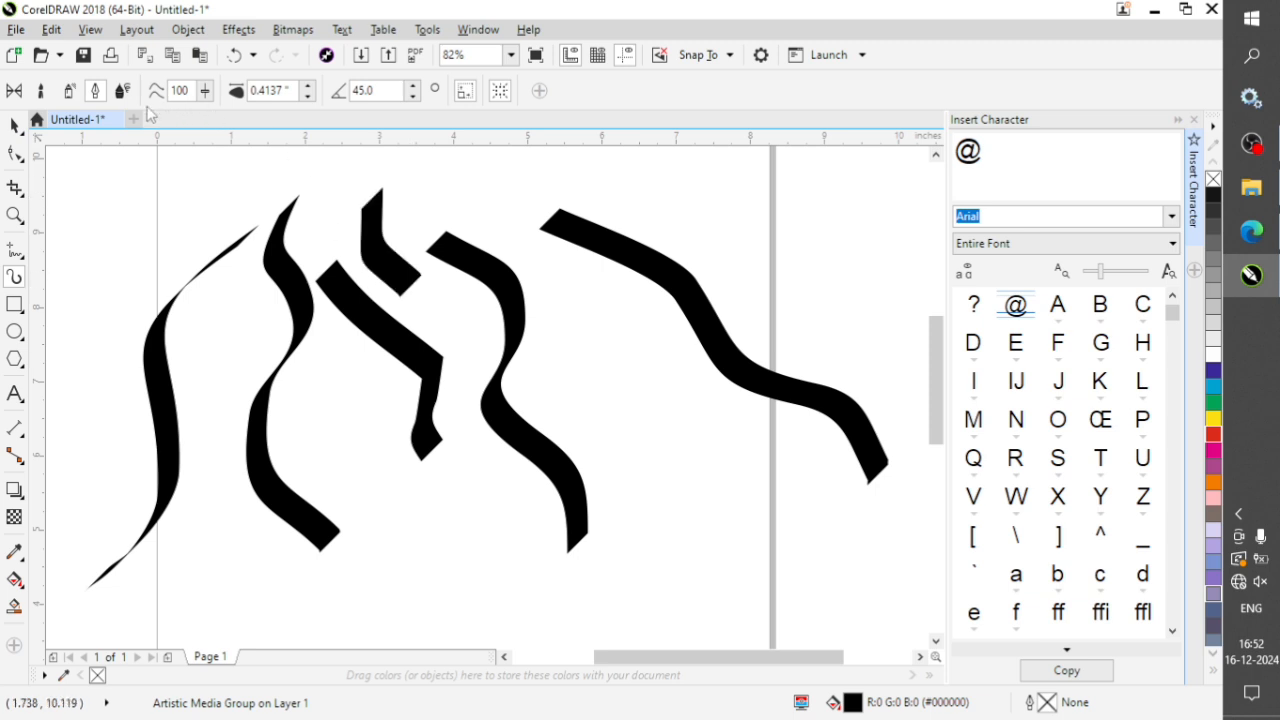
Try a stroke with the Plants sprayer, and draw two round-ended freehand strokes in Expression mode at 0.4137" width.
{"action": "left_click", "coordinate": [69, 92]}
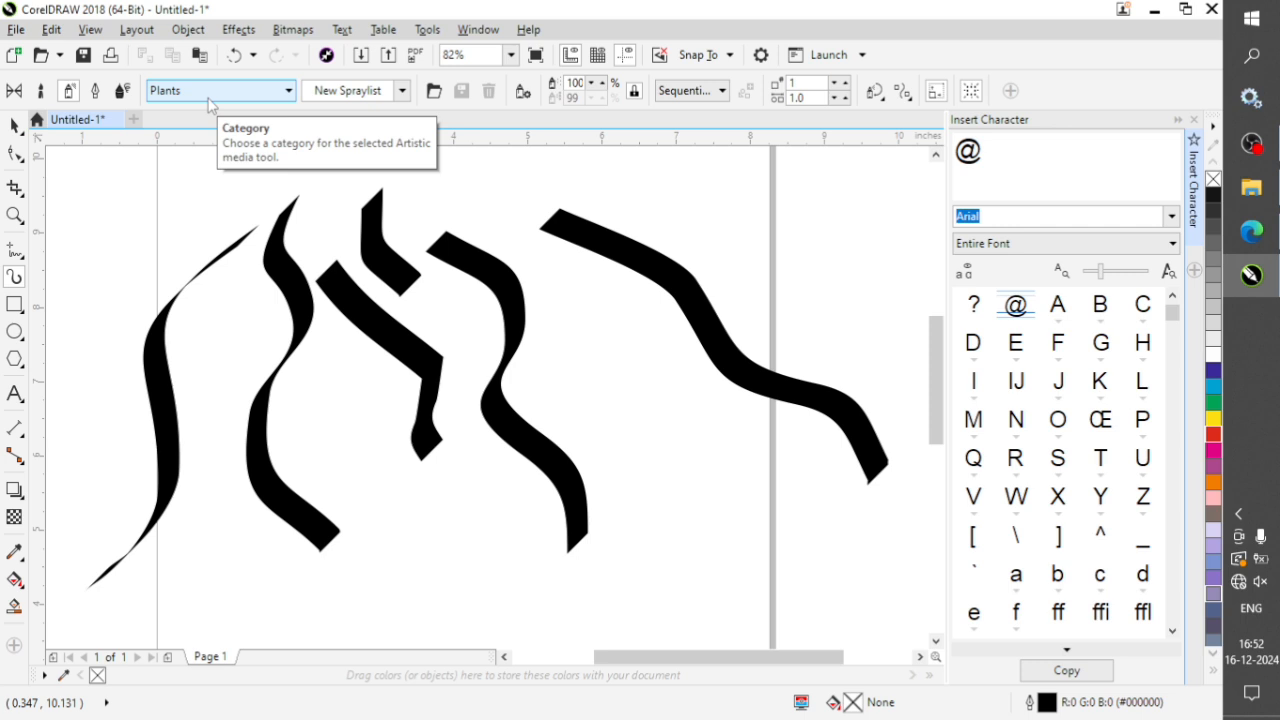
{"action": "mouse_move", "coordinate": [640, 198]}
{"action": "left_mouse_down"}
{"action": "mouse_move", "coordinate": [760, 242]}
{"action": "mouse_move", "coordinate": [810, 295]}
{"action": "mouse_move", "coordinate": [843, 306]}
{"action": "left_mouse_up"}
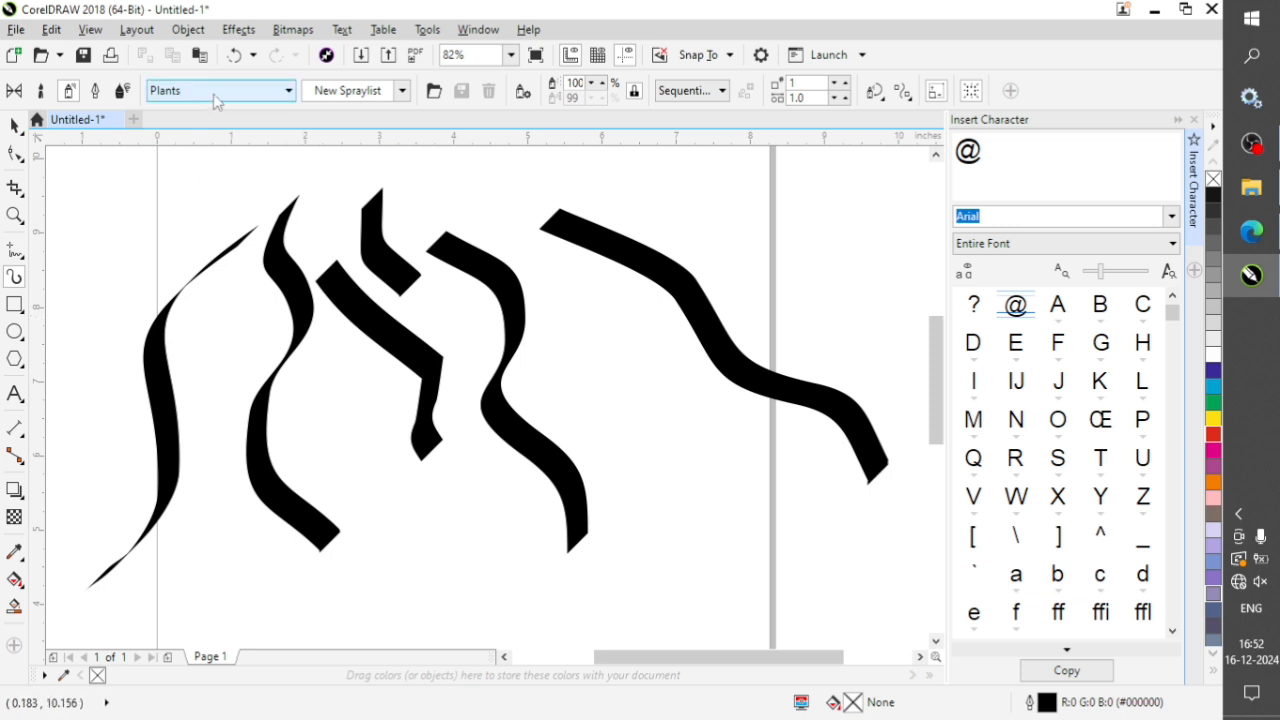
{"action": "left_click", "coordinate": [123, 92]}
{"action": "left_click_drag", "start_coordinate": [605, 350], "coordinate": [680, 512]}
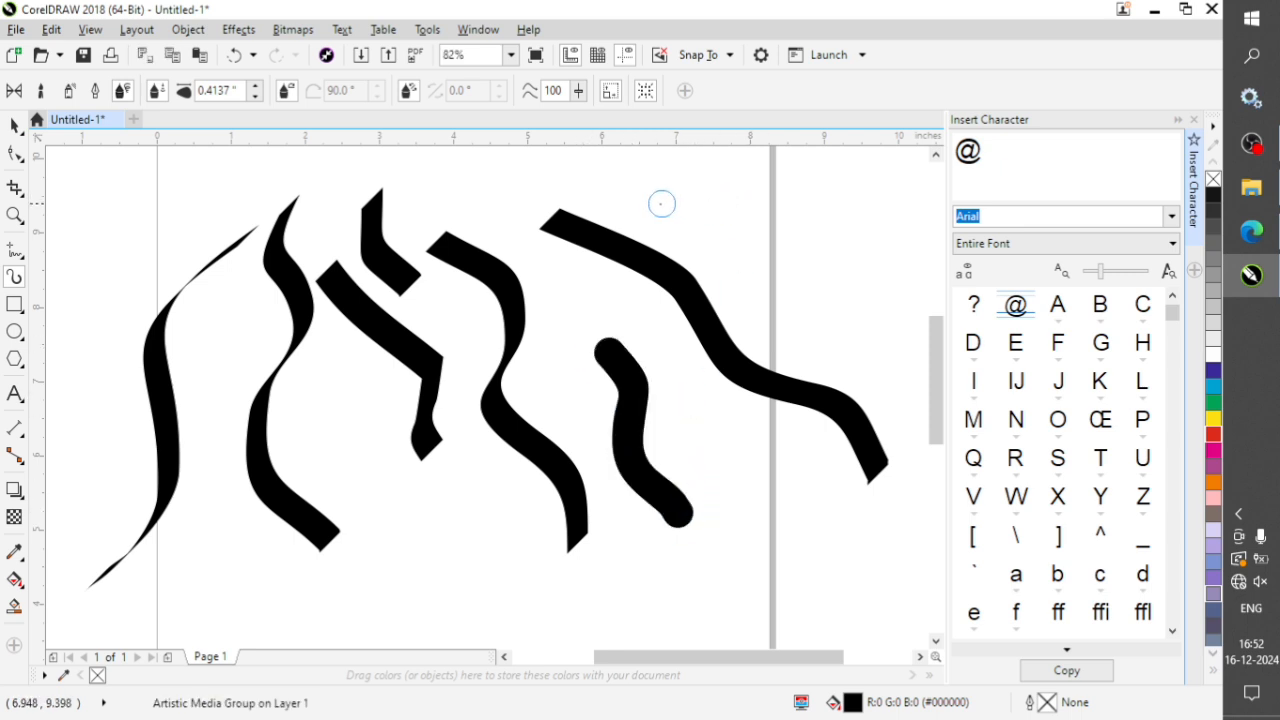
{"action": "mouse_move", "coordinate": [650, 195]}
{"action": "left_mouse_down"}
{"action": "mouse_move", "coordinate": [706, 206]}
{"action": "mouse_move", "coordinate": [796, 282]}
{"action": "mouse_move", "coordinate": [794, 317]}
{"action": "mouse_move", "coordinate": [706, 486]}
{"action": "mouse_move", "coordinate": [717, 320]}
{"action": "mouse_move", "coordinate": [705, 288]}
{"action": "left_mouse_up"}
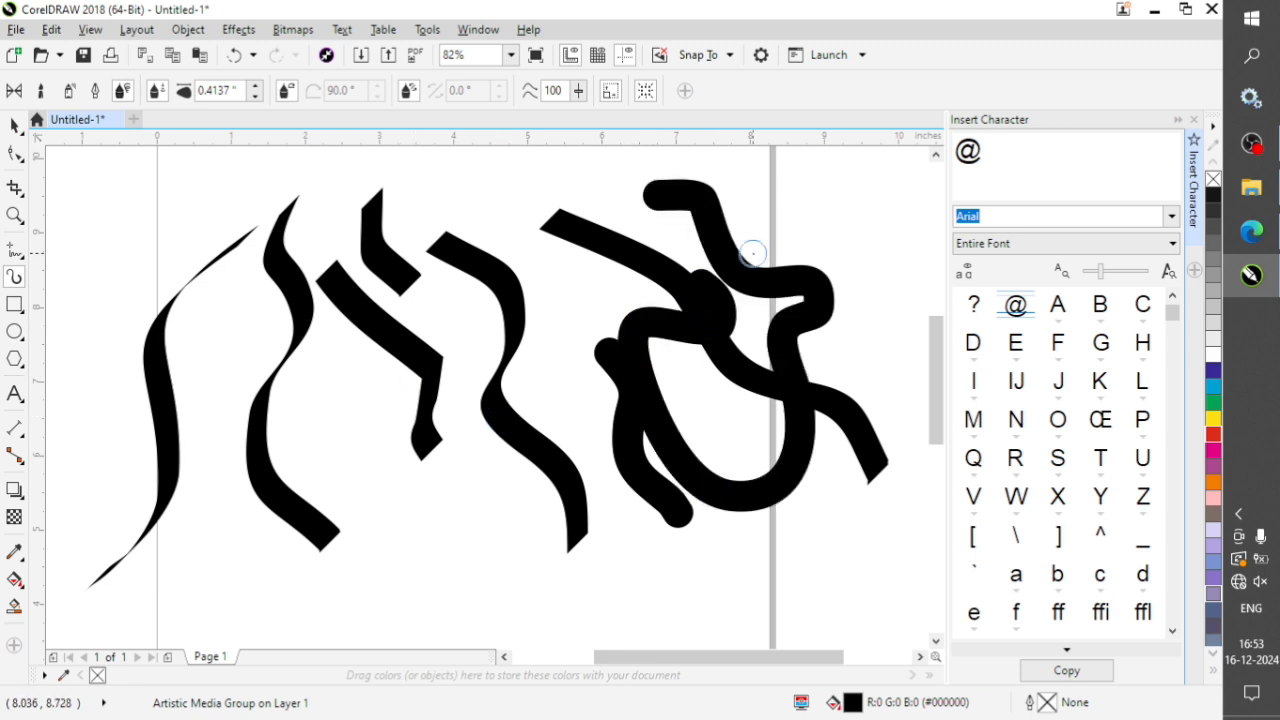
Select all the artistic media strokes on and around the page and delete them.
{"action": "key", "text": "space"}
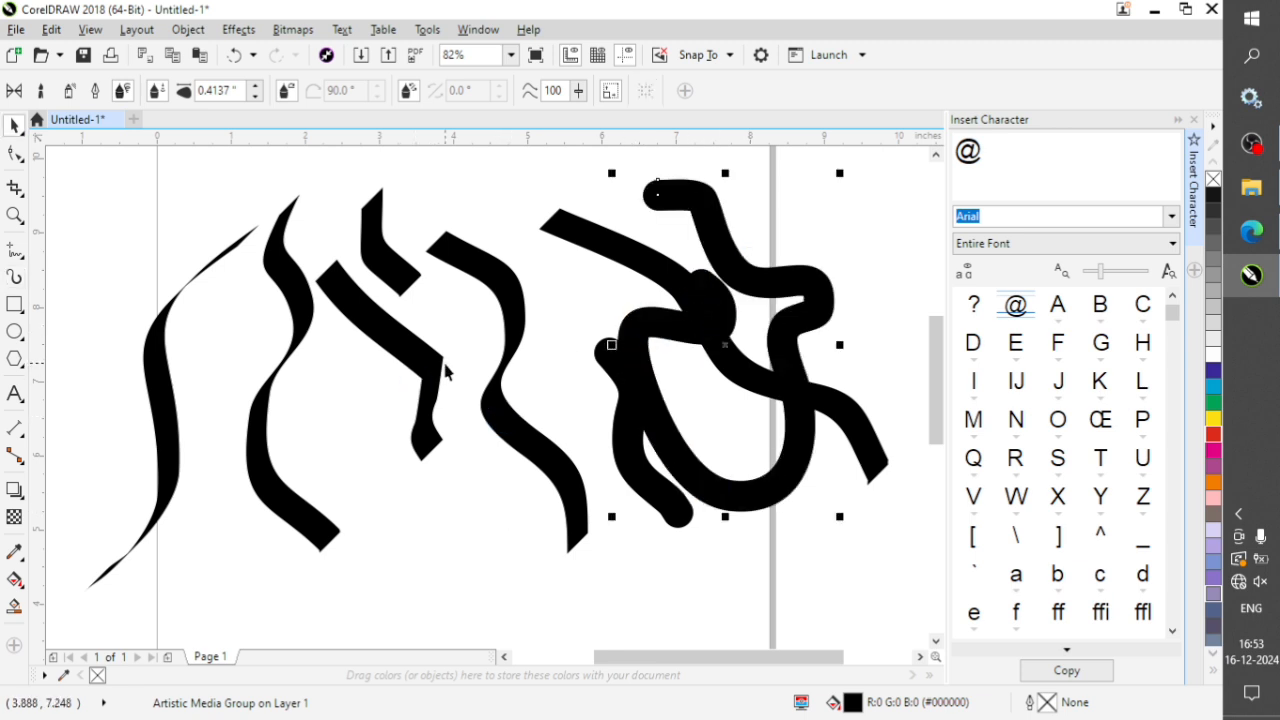
{"action": "scroll", "coordinate": [781, 311], "scroll_direction": "down", "scroll_amount": 2}
{"action": "left_click_drag", "start_coordinate": [859, 202], "coordinate": [393, 513]}
{"action": "key", "text": "Delete"}
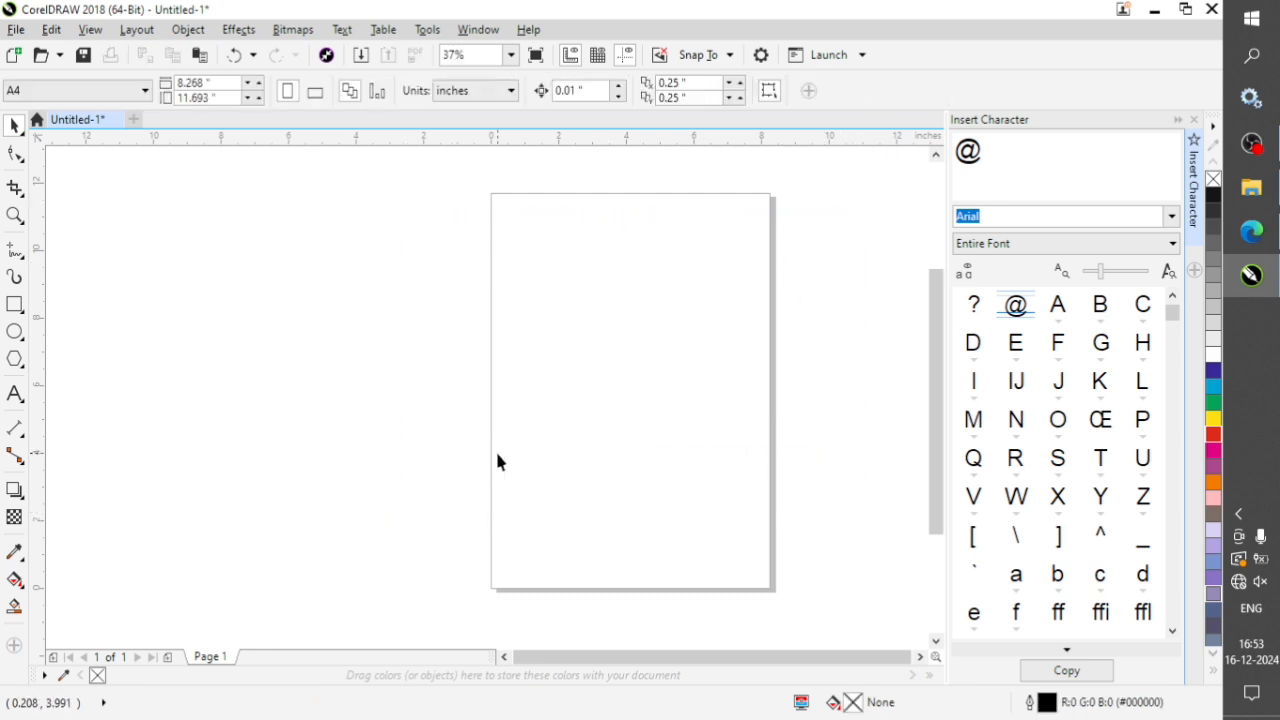
Import the first yellow-background portrait from the "form photo final" folder and place it on the page about 5.35 by 6.5 inches.
{"action": "key", "text": "ctrl+i"}
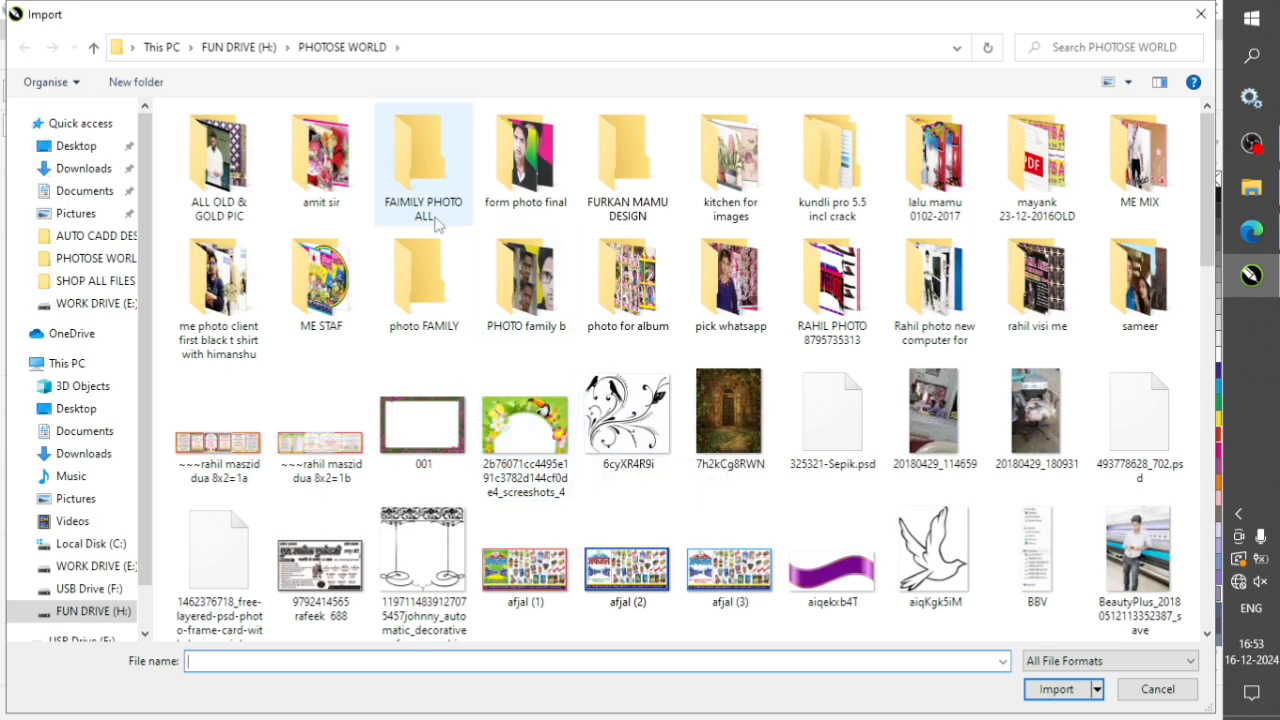
{"action": "double_click", "coordinate": [524, 158]}
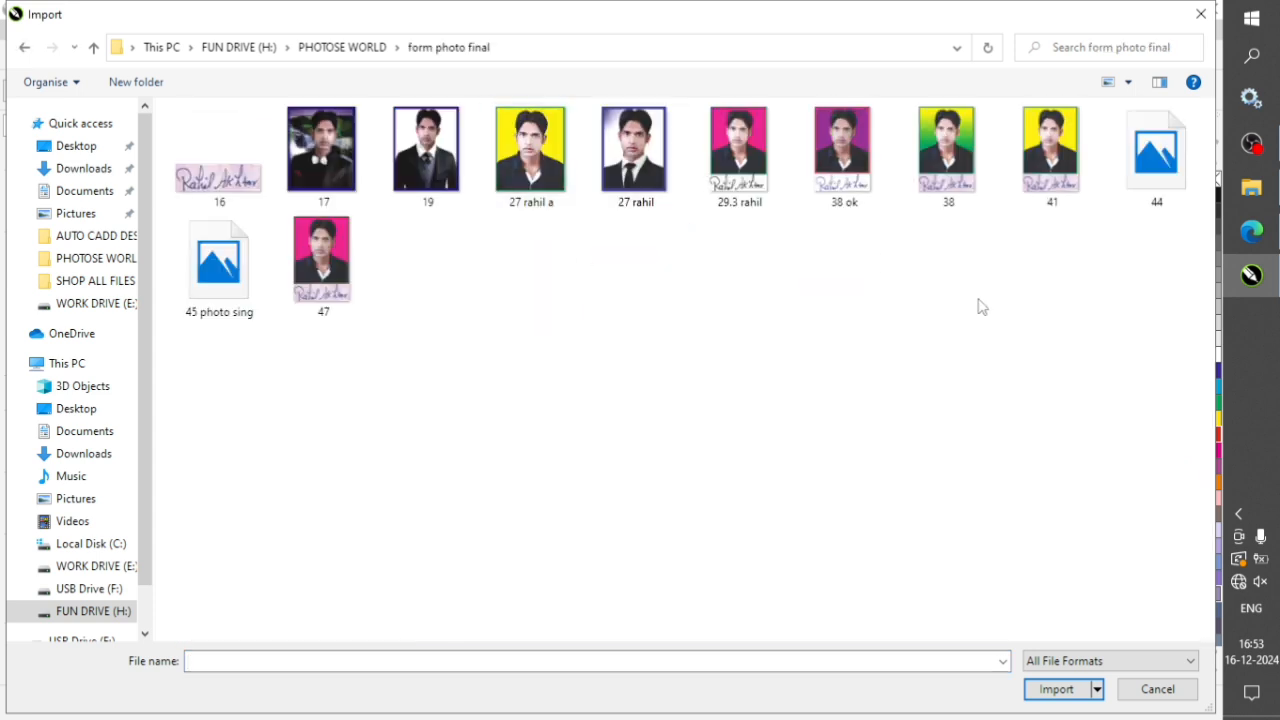
{"action": "left_click", "coordinate": [520, 172]}
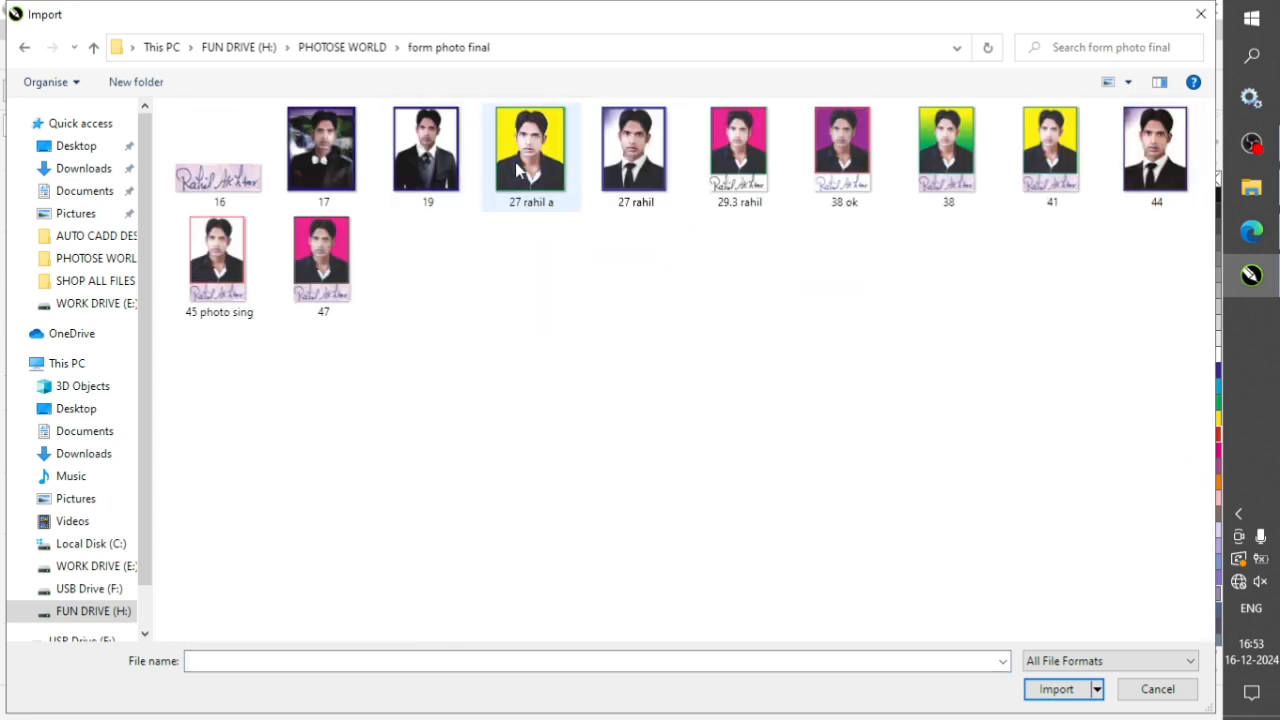
{"action": "left_click", "coordinate": [1058, 689]}
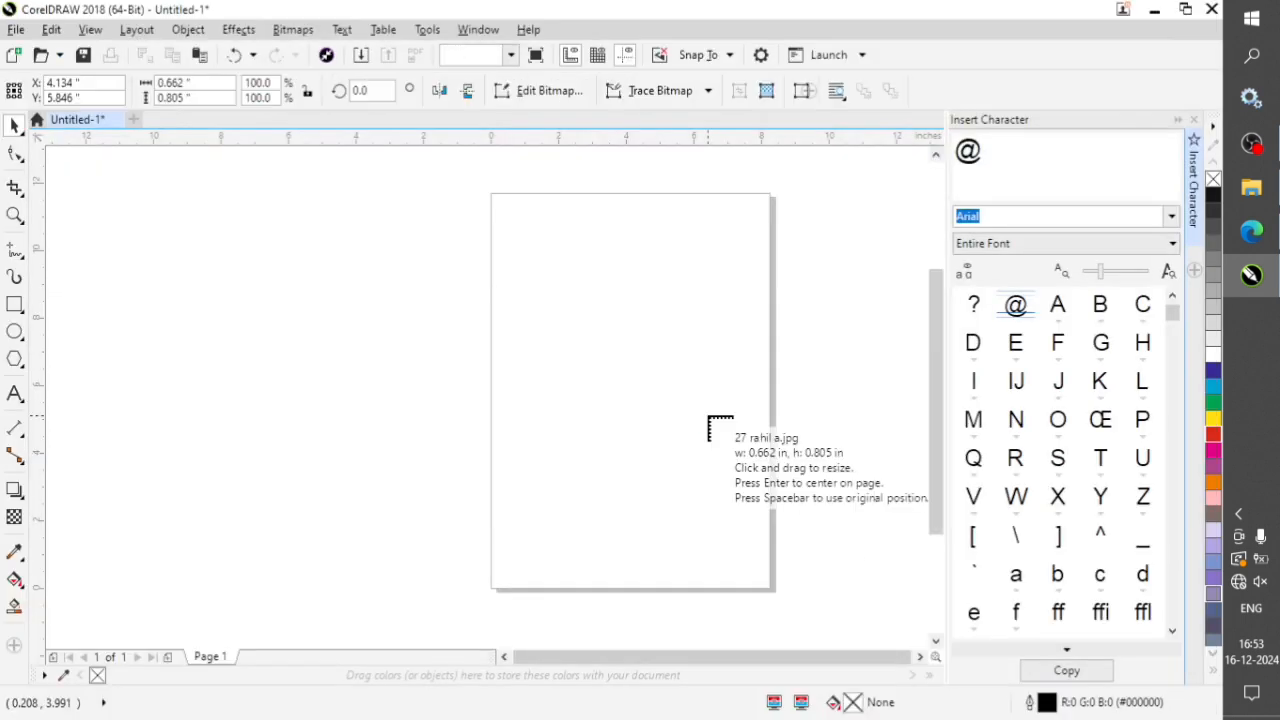
{"action": "left_click_drag", "start_coordinate": [507, 273], "coordinate": [688, 492]}
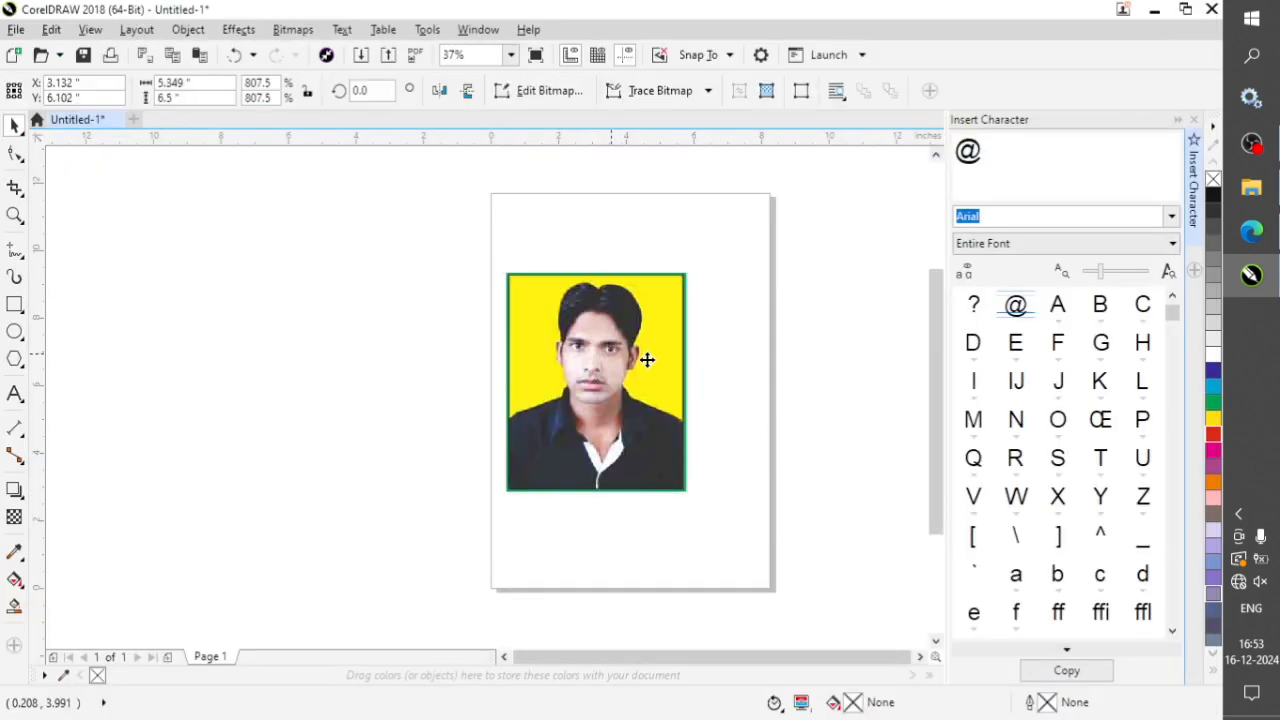
Move the portrait photo off the page to the left and place it by hand across the page's left edge.
{"action": "left_click_drag", "start_coordinate": [721, 350], "coordinate": [336, 278]}
{"action": "left_click_drag", "start_coordinate": [479, 171], "coordinate": [802, 612]}
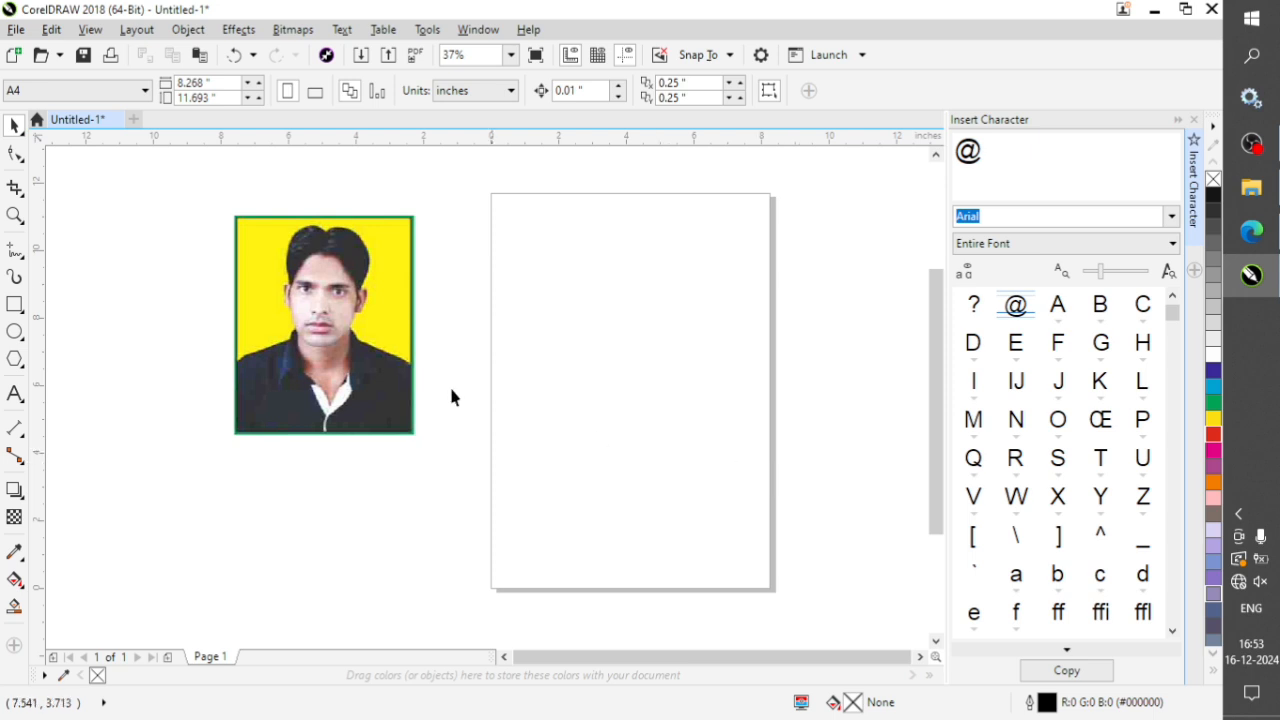
{"action": "left_click", "coordinate": [400, 280]}
{"action": "left_click_drag", "start_coordinate": [358, 252], "coordinate": [577, 384]}
{"action": "left_click", "coordinate": [718, 397]}
{"action": "left_click", "coordinate": [585, 395]}
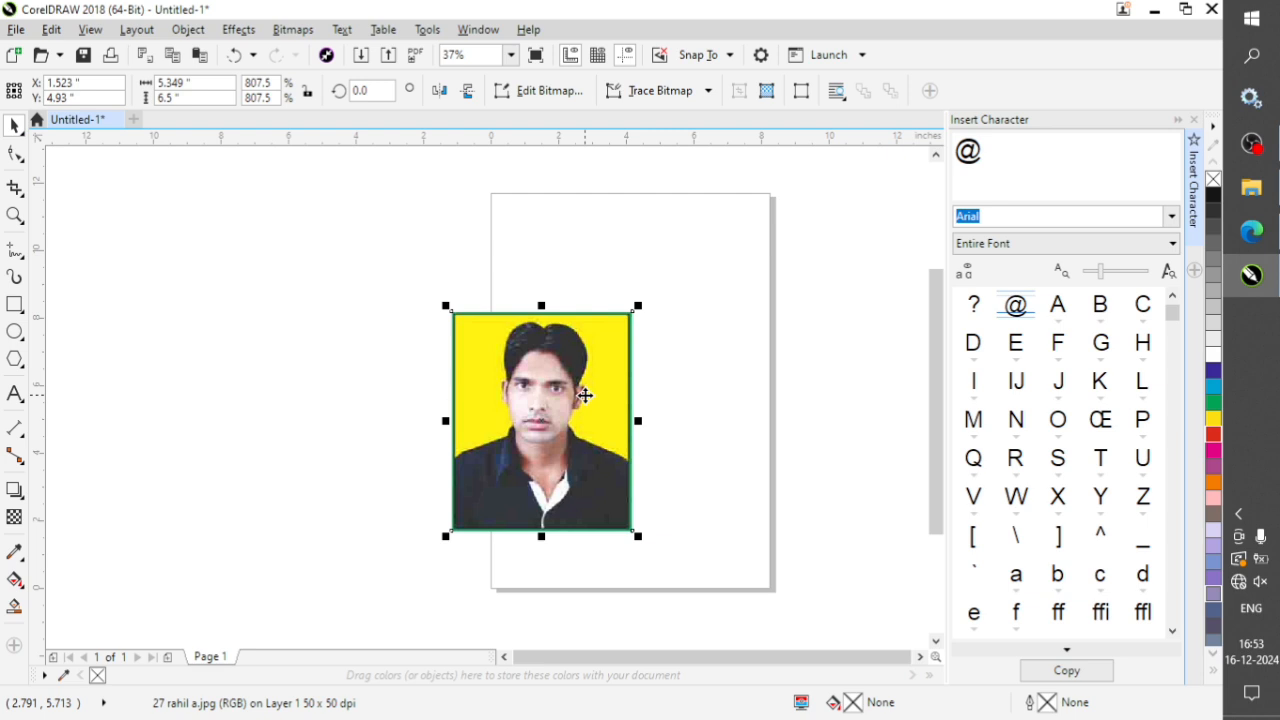
Twice move the portrait photo off the page to the left and center it back on the page.
{"action": "left_click_drag", "start_coordinate": [585, 395], "coordinate": [350, 361]}
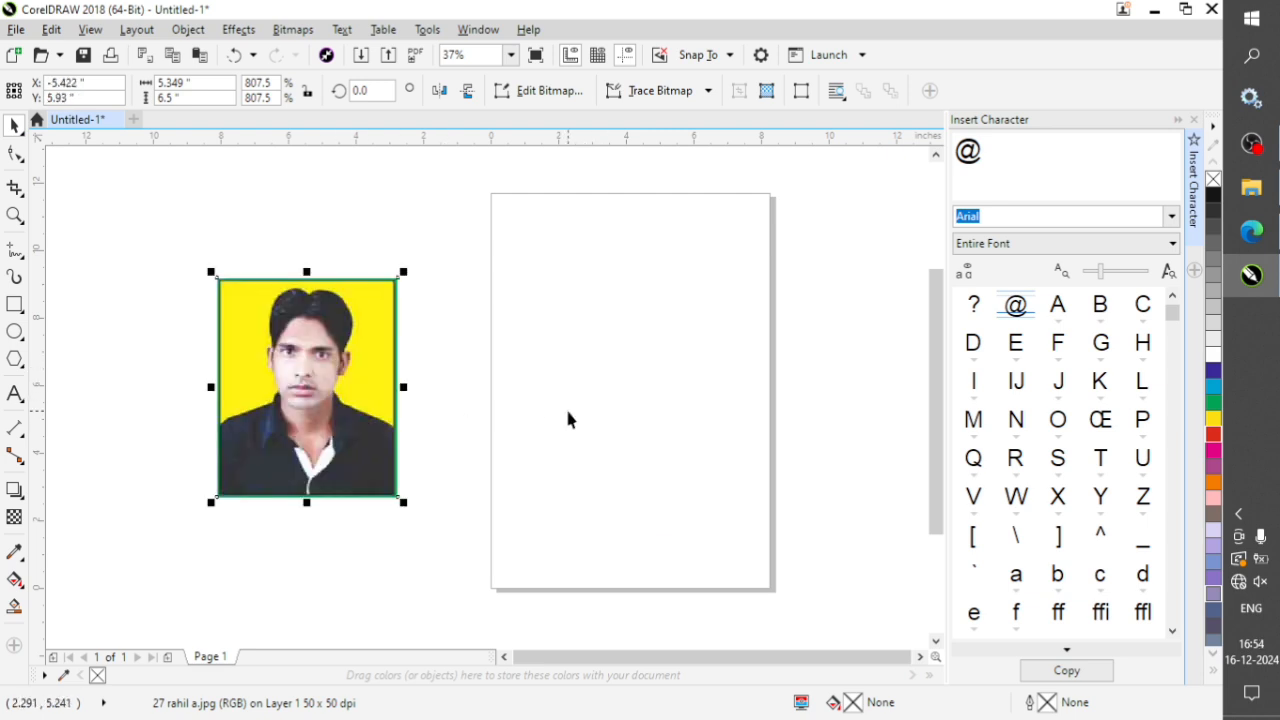
{"action": "key", "text": "p"}
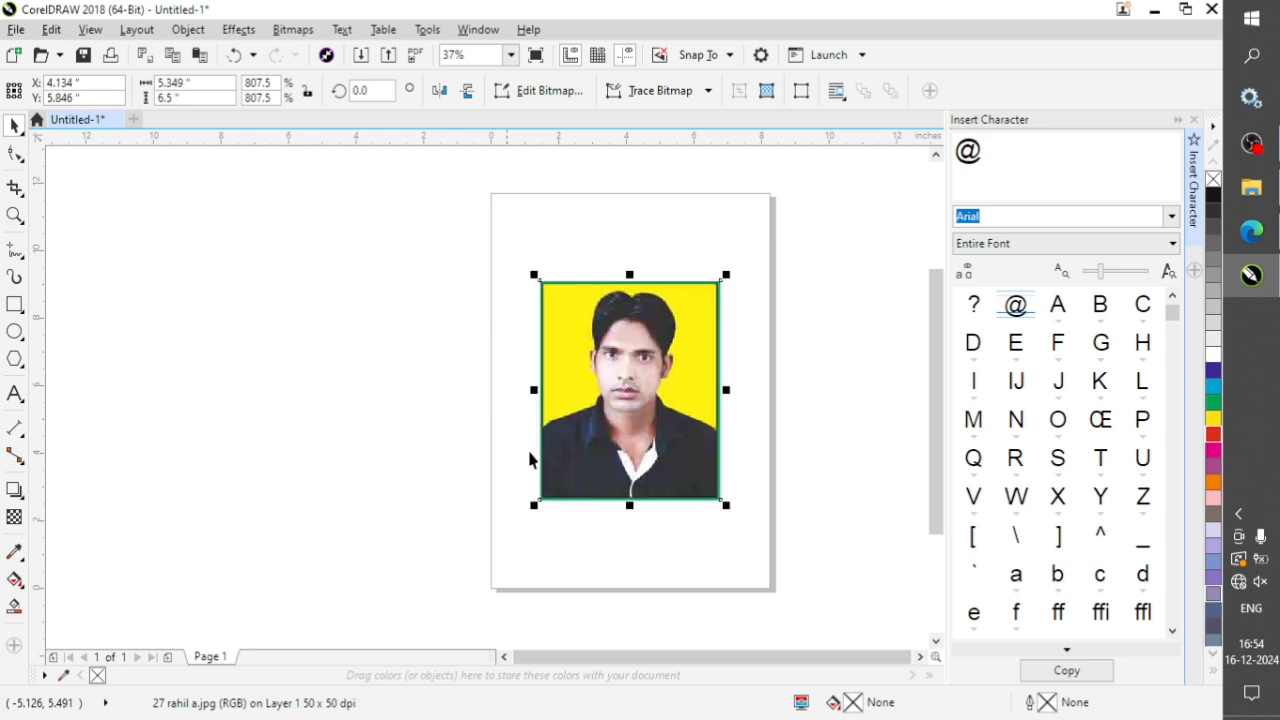
{"action": "left_click", "coordinate": [791, 460]}
{"action": "left_click", "coordinate": [646, 352]}
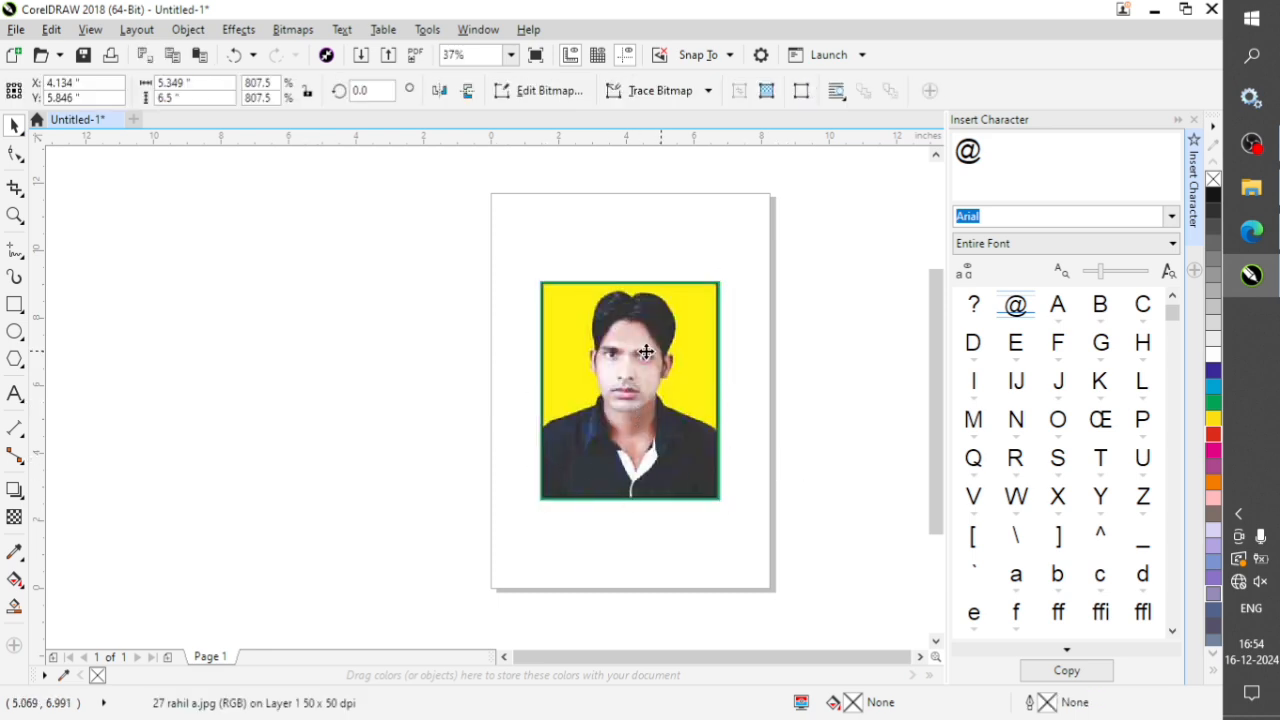
{"action": "left_click_drag", "start_coordinate": [646, 352], "coordinate": [369, 347]}
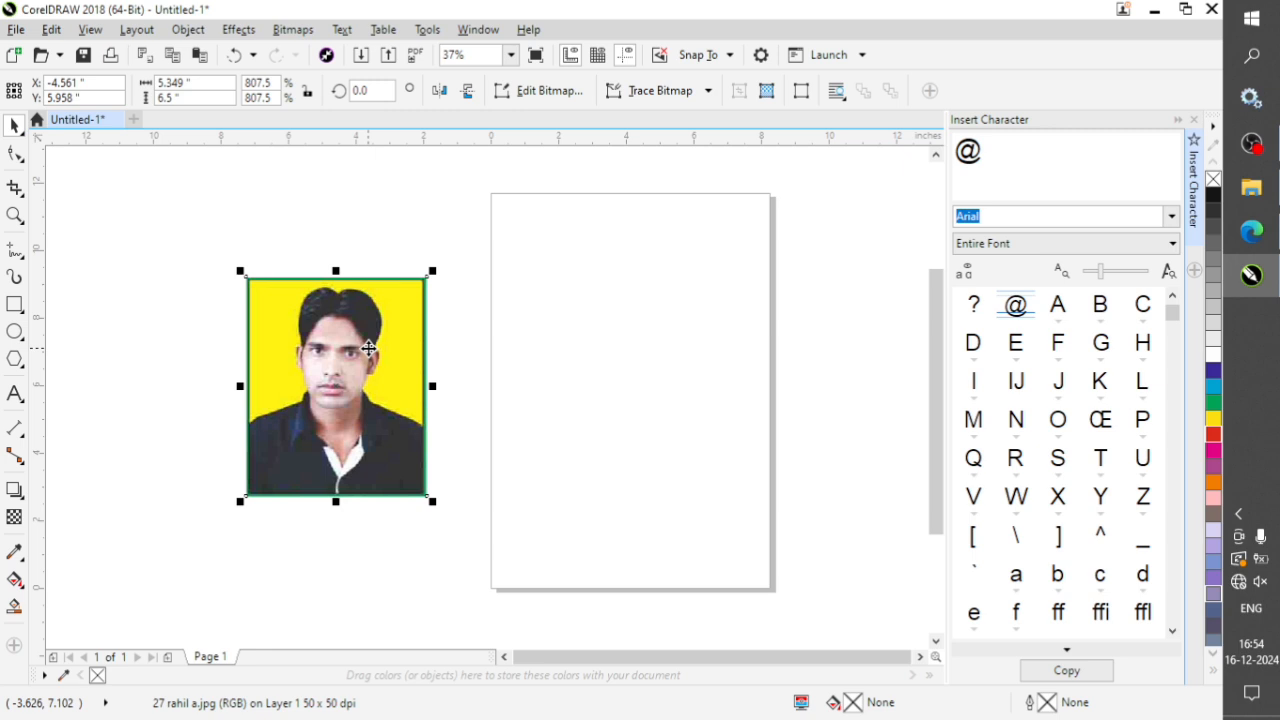
{"action": "key", "text": "p"}
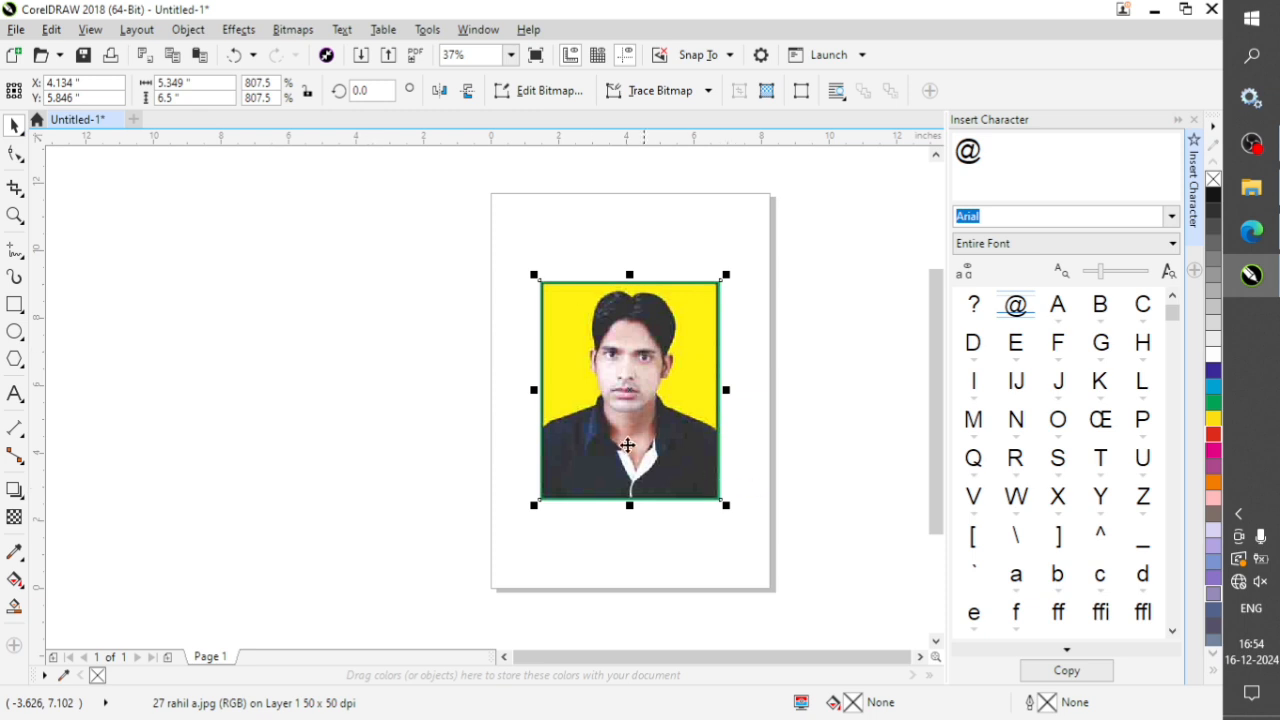
Place the portrait photo and a duplicate of it left of the page, and center each one on the page.
{"action": "left_click_drag", "start_coordinate": [634, 423], "coordinate": [400, 547]}
{"action": "key", "text": "space"}
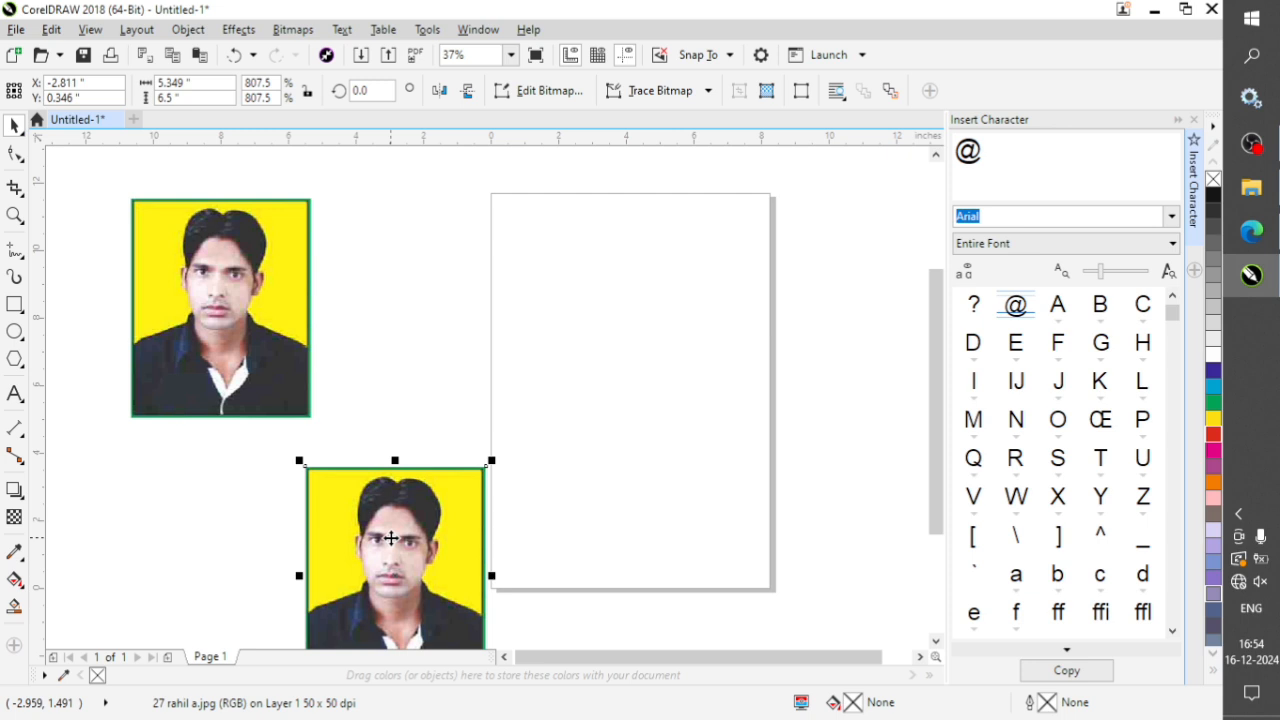
{"action": "key", "text": "p"}
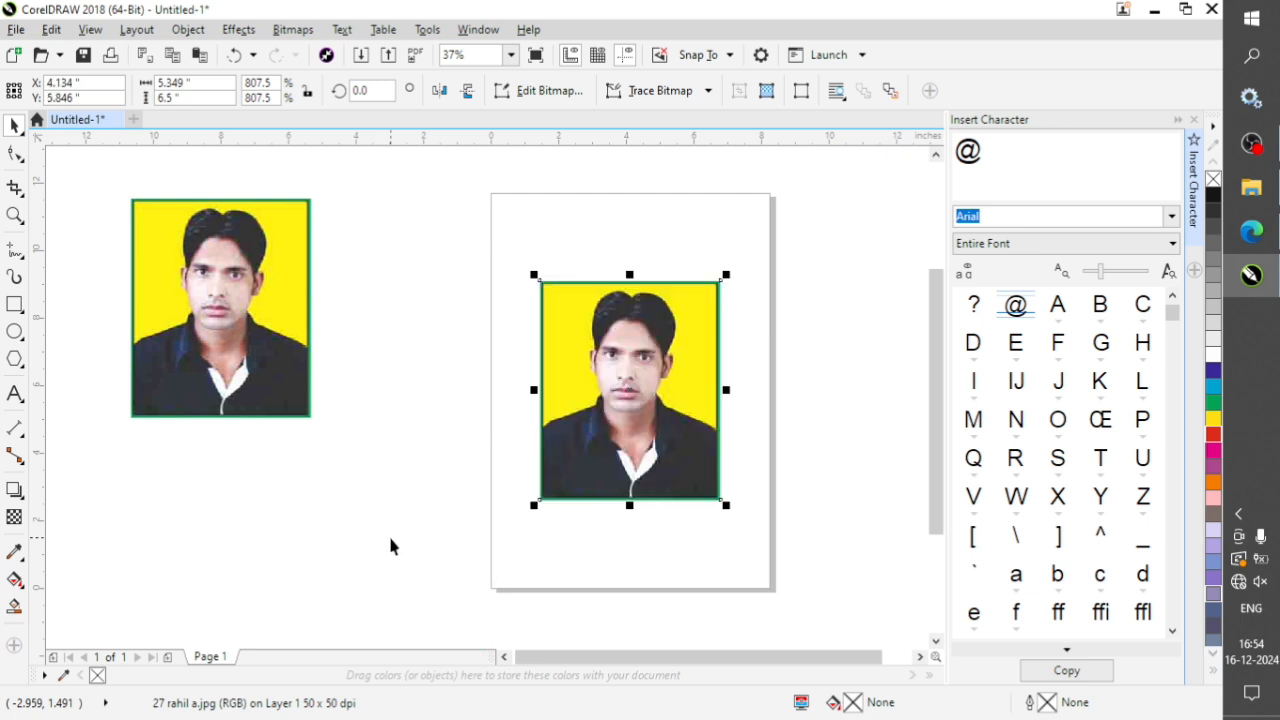
{"action": "left_click", "coordinate": [228, 300]}
{"action": "key", "text": "p"}
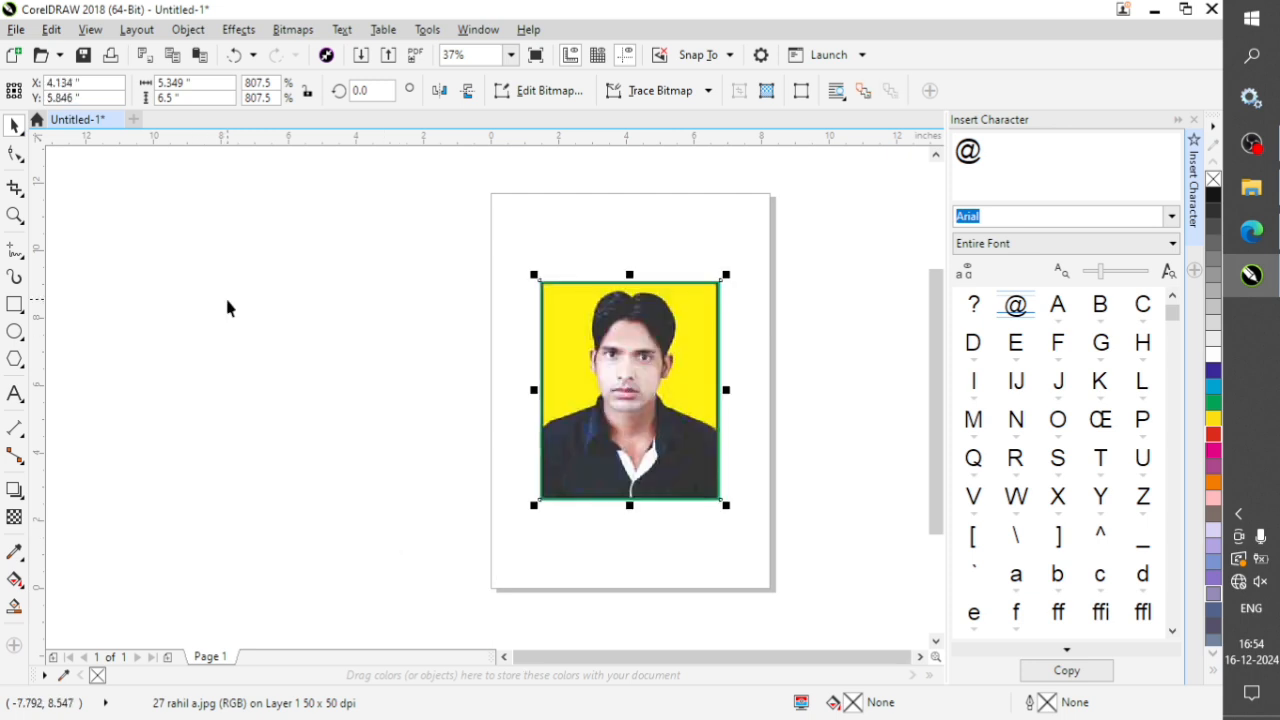
Move the duplicate portrait photo off the page to the left and delete it, leaving the original selected.
{"action": "left_click_drag", "start_coordinate": [617, 365], "coordinate": [323, 398]}
{"action": "key", "text": "Delete"}
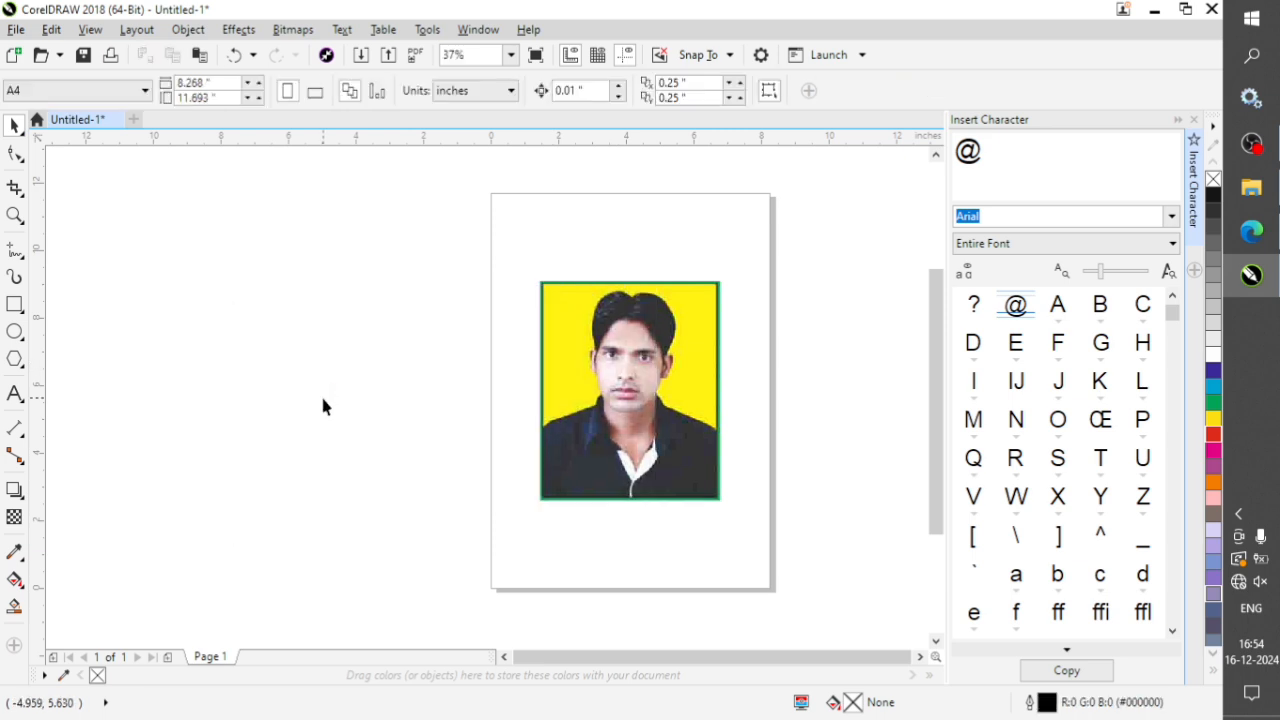
{"action": "left_click", "coordinate": [651, 390]}
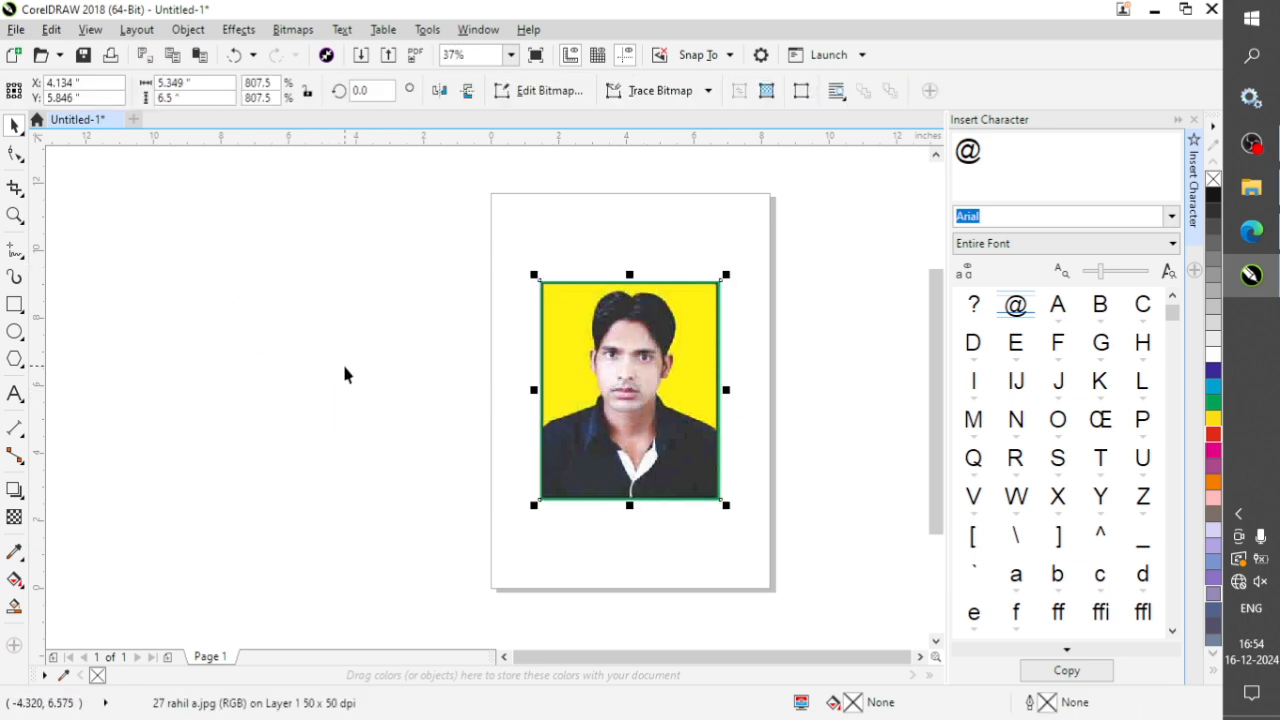
Draw a short wavy Artistic Media stroke left of the page and trace the portrait's outline with a second stroke.
{"action": "left_click", "coordinate": [14, 280]}
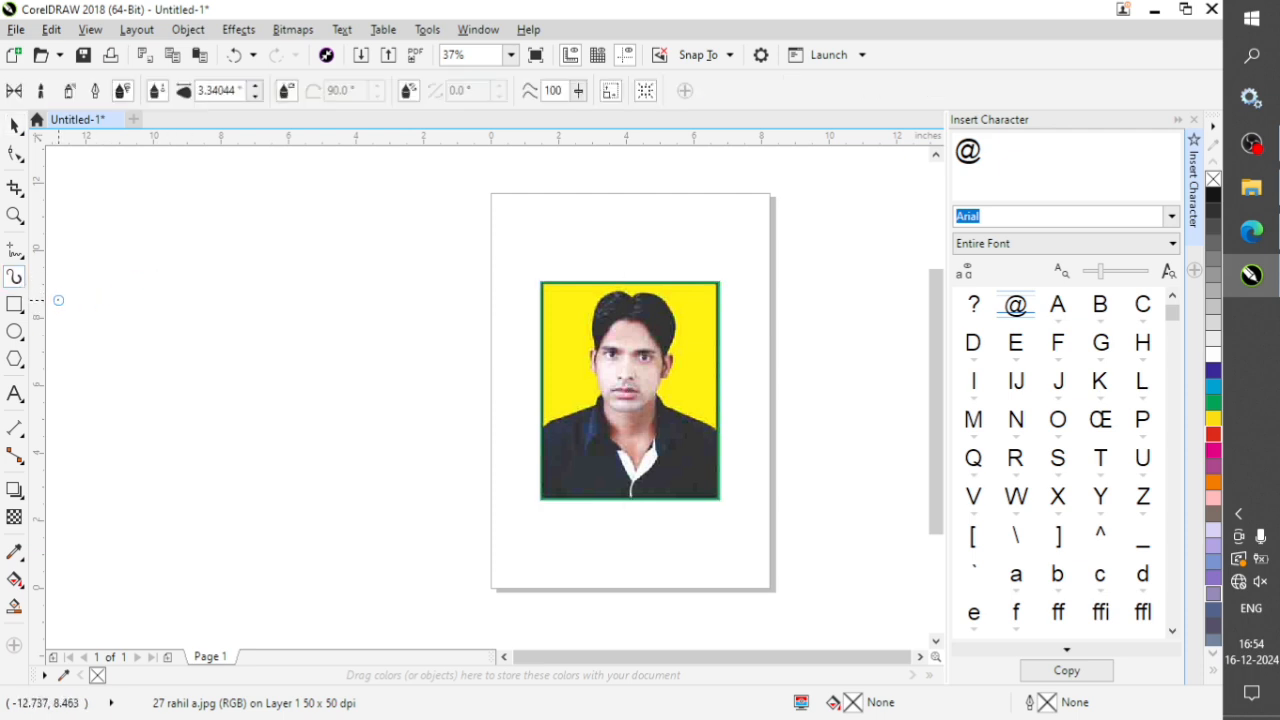
{"action": "right_click", "coordinate": [19, 286]}
{"action": "key", "text": "Escape"}
{"action": "mouse_move", "coordinate": [398, 257]}
{"action": "left_mouse_down"}
{"action": "mouse_move", "coordinate": [403, 334]}
{"action": "mouse_move", "coordinate": [428, 392]}
{"action": "left_mouse_up"}
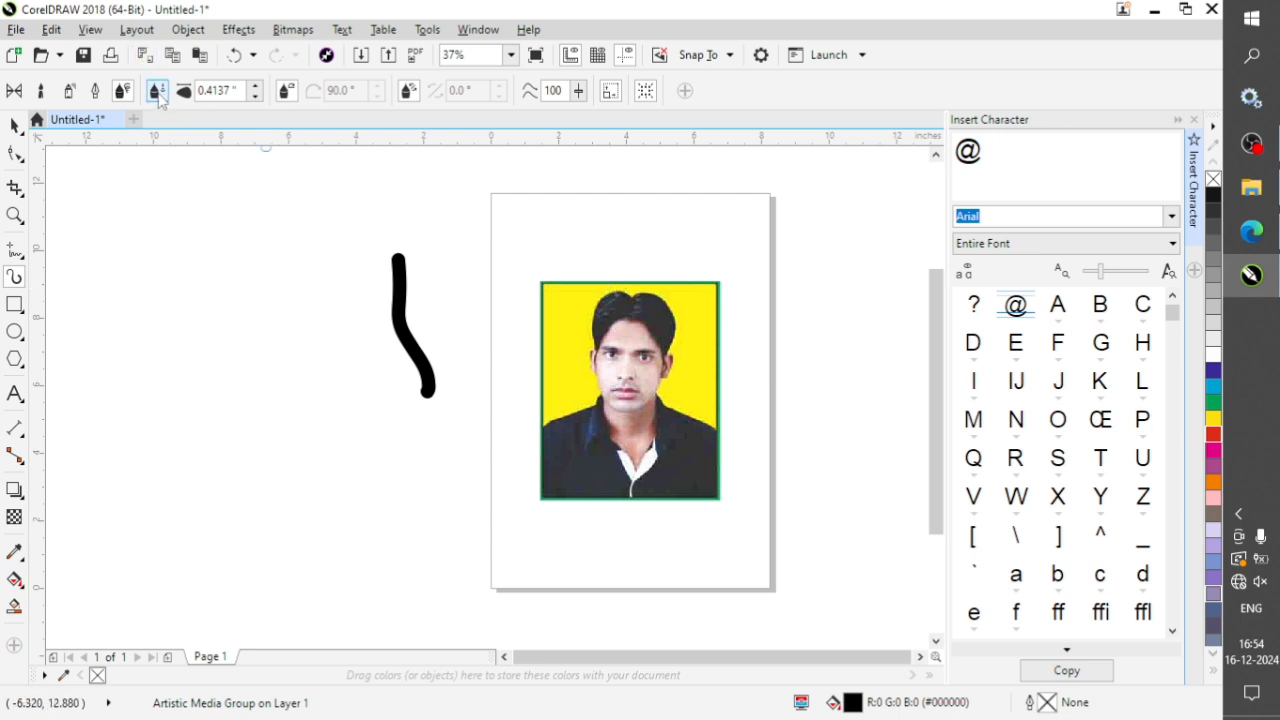
{"action": "mouse_move", "coordinate": [605, 289]}
{"action": "left_mouse_down"}
{"action": "mouse_move", "coordinate": [584, 342]}
{"action": "mouse_move", "coordinate": [587, 398]}
{"action": "mouse_move", "coordinate": [547, 433]}
{"action": "mouse_move", "coordinate": [539, 485]}
{"action": "mouse_move", "coordinate": [558, 500]}
{"action": "mouse_move", "coordinate": [714, 493]}
{"action": "mouse_move", "coordinate": [715, 414]}
{"action": "mouse_move", "coordinate": [665, 380]}
{"action": "mouse_move", "coordinate": [684, 302]}
{"action": "mouse_move", "coordinate": [606, 287]}
{"action": "left_mouse_up"}
Move the portrait photo down and to the left, out from under its traced outline.
{"action": "left_click", "coordinate": [15, 125]}
{"action": "left_click", "coordinate": [549, 303]}
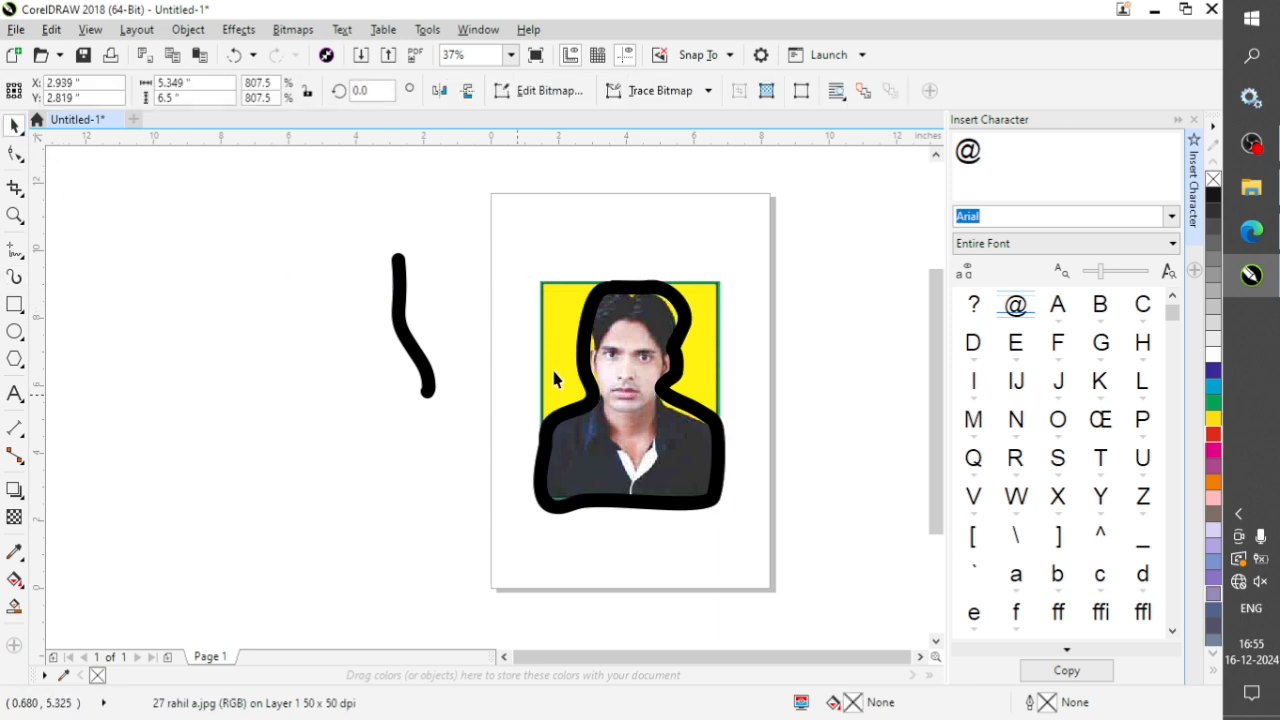
{"action": "left_click_drag", "start_coordinate": [556, 378], "coordinate": [516, 480]}
{"action": "left_click", "coordinate": [617, 309]}
{"action": "left_click", "coordinate": [569, 557]}
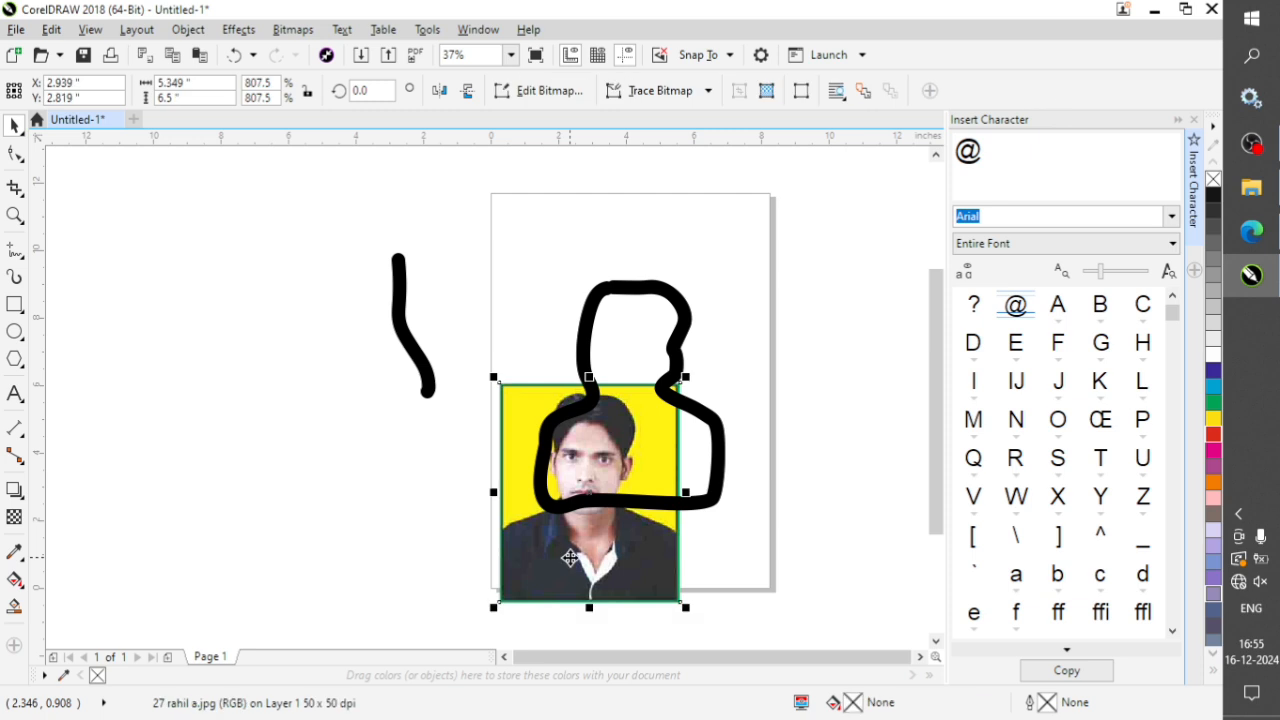
Delete the portrait photo and both Artistic Media strokes to clear the drawing.
{"action": "key", "text": "Delete"}
{"action": "left_click", "coordinate": [678, 289]}
{"action": "mouse_move", "coordinate": [356, 207]}
{"action": "left_mouse_down"}
{"action": "mouse_move", "coordinate": [543, 427]}
{"action": "mouse_move", "coordinate": [828, 629]}
{"action": "left_mouse_up"}
{"action": "key", "text": "Delete"}
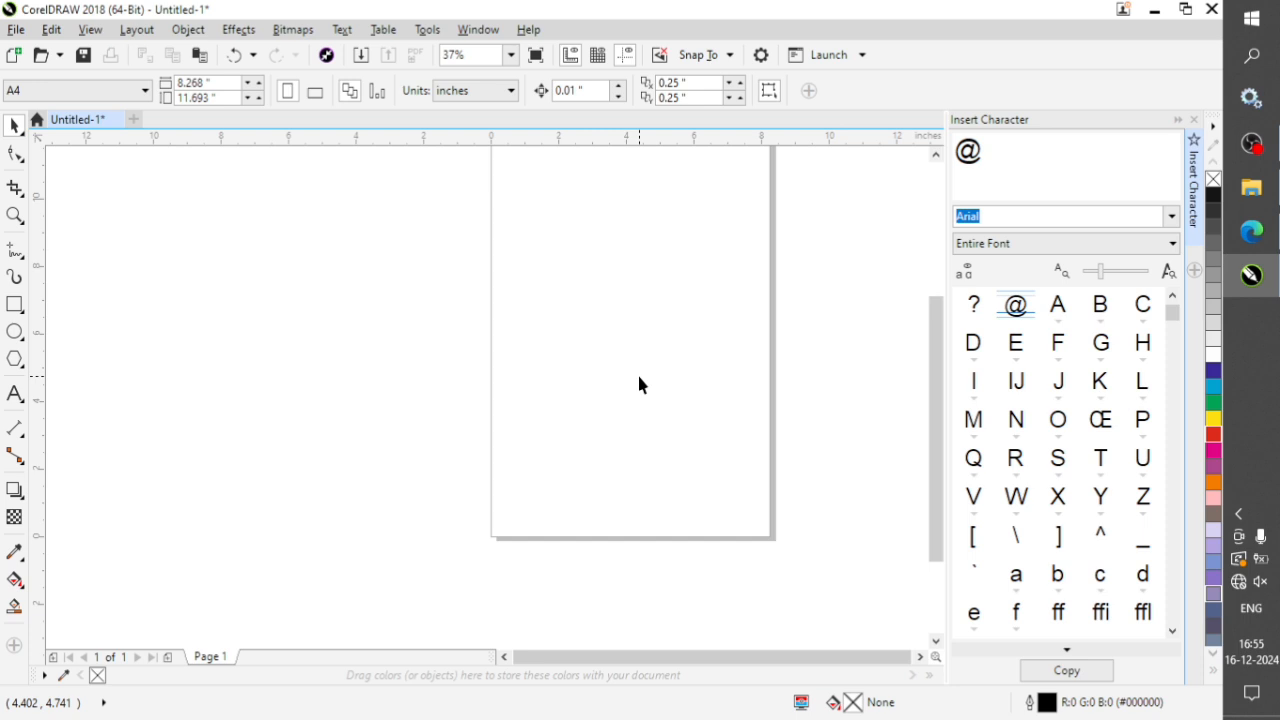
Draw a rectangle about 11.36 by 7.11 inches across the page's left edge and move it up and right over the page.
{"action": "left_click", "coordinate": [14, 305]}
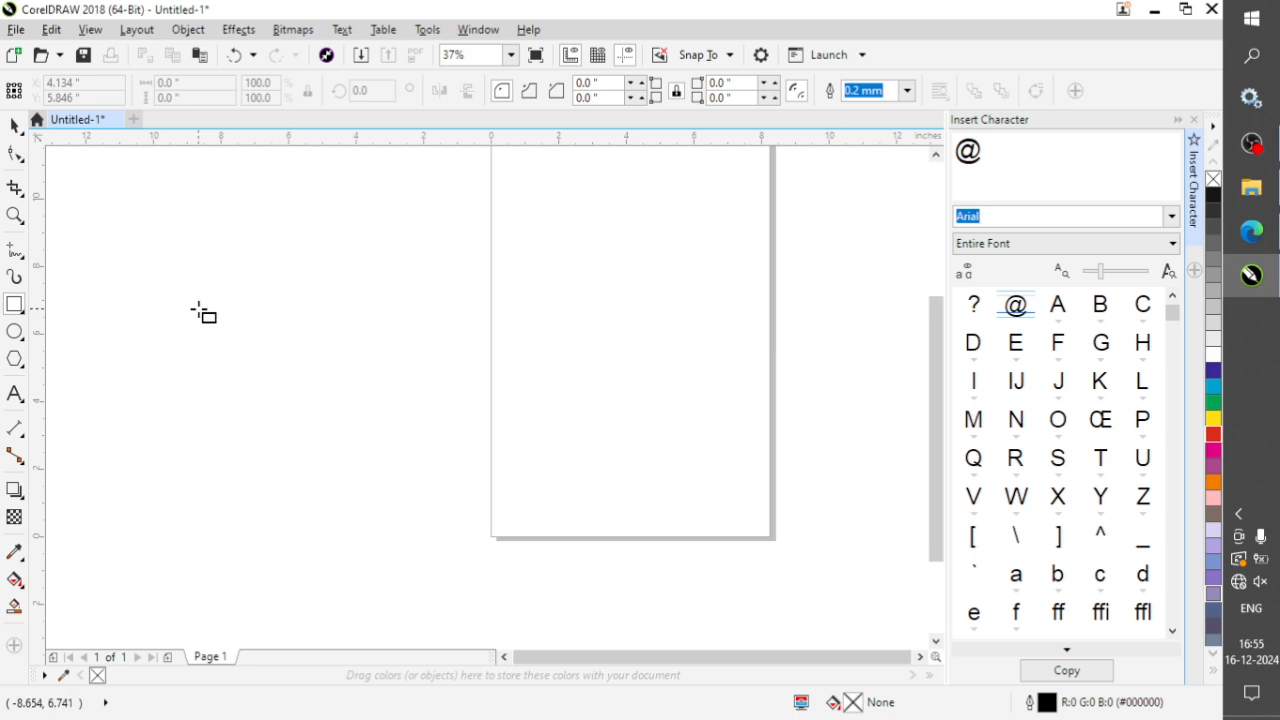
{"action": "mouse_move", "coordinate": [266, 286]}
{"action": "left_mouse_down"}
{"action": "mouse_move", "coordinate": [329, 374]}
{"action": "mouse_move", "coordinate": [649, 525]}
{"action": "left_mouse_up"}
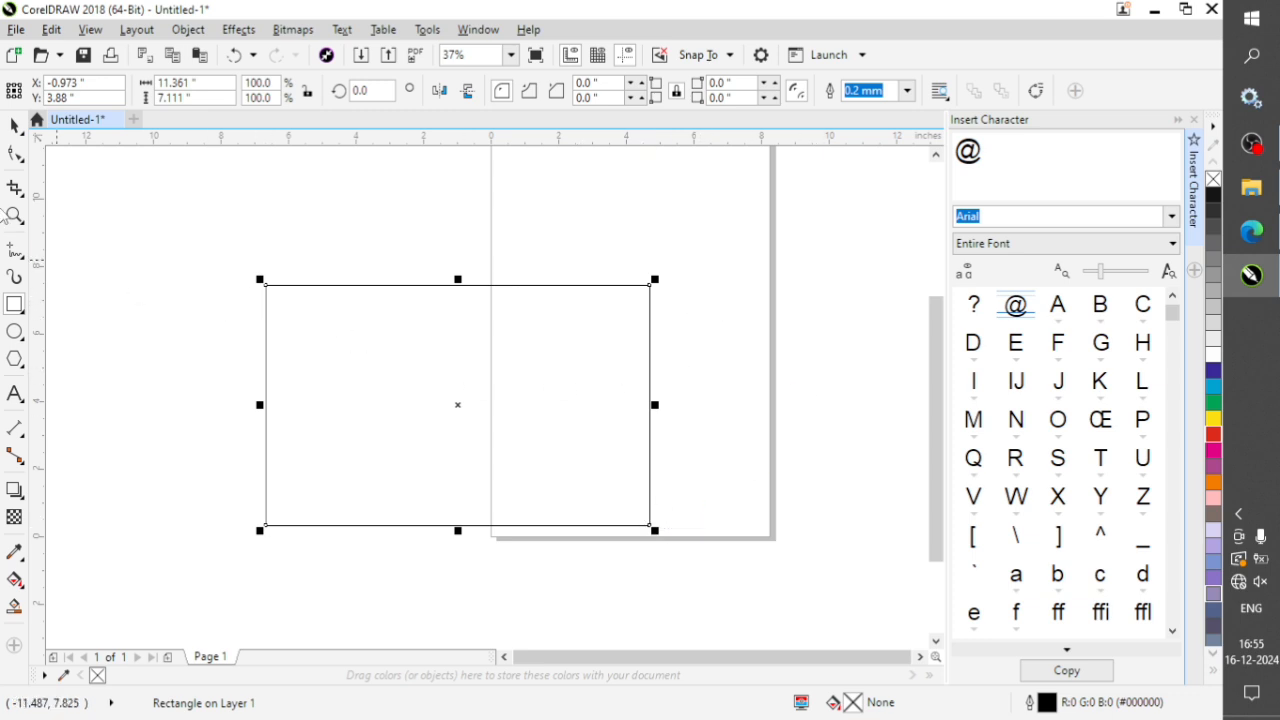
{"action": "left_click", "coordinate": [15, 125]}
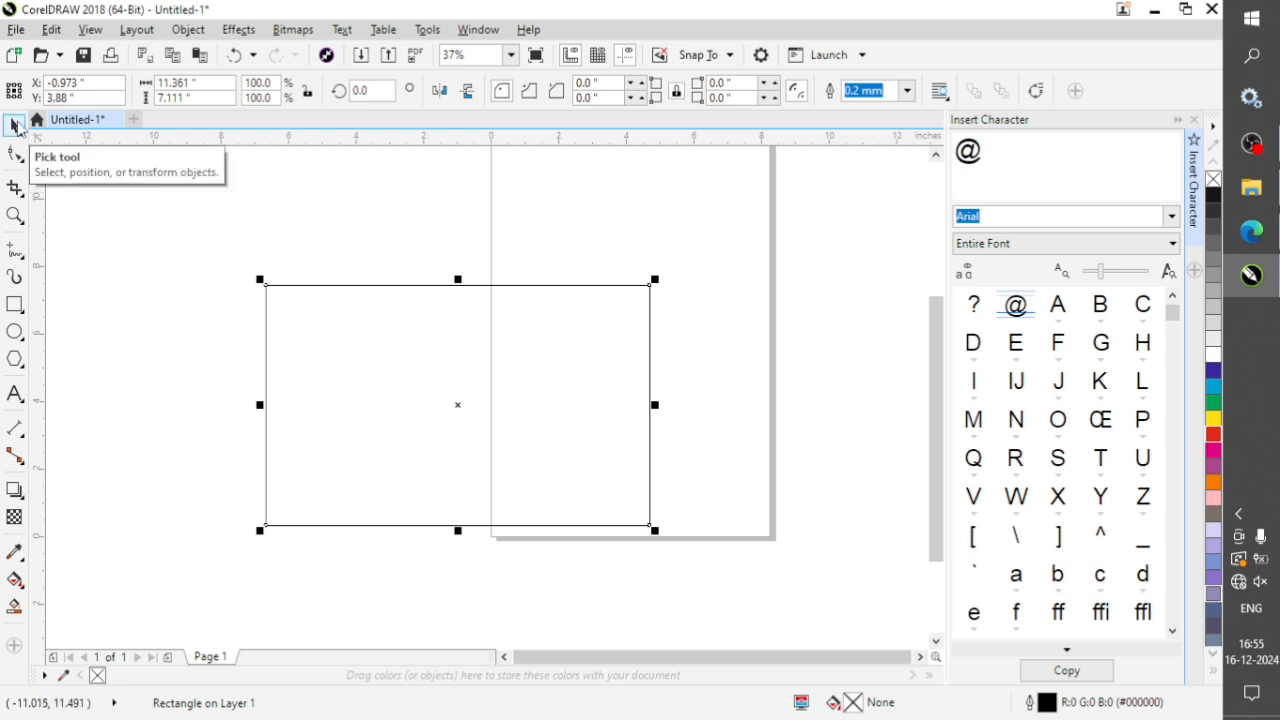
{"action": "left_click_drag", "start_coordinate": [423, 334], "coordinate": [568, 274]}
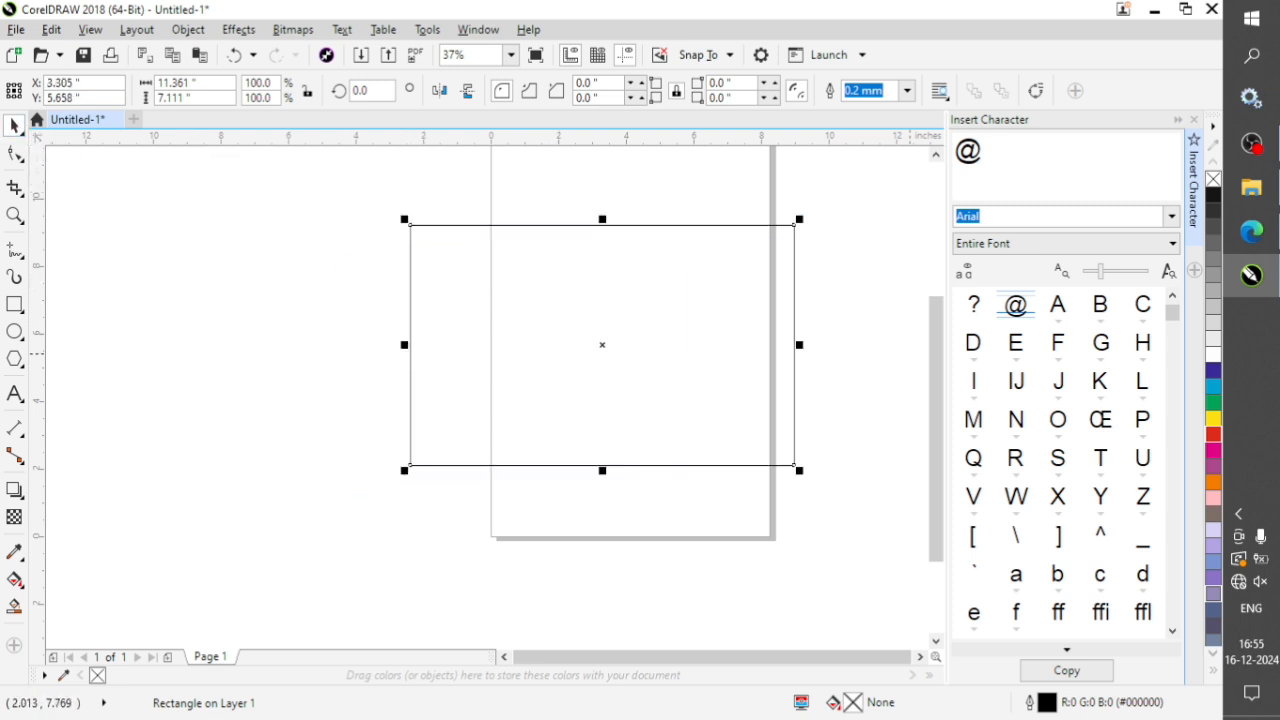
Fill the rectangle with red and delete it.
{"action": "left_click", "coordinate": [1213, 433]}
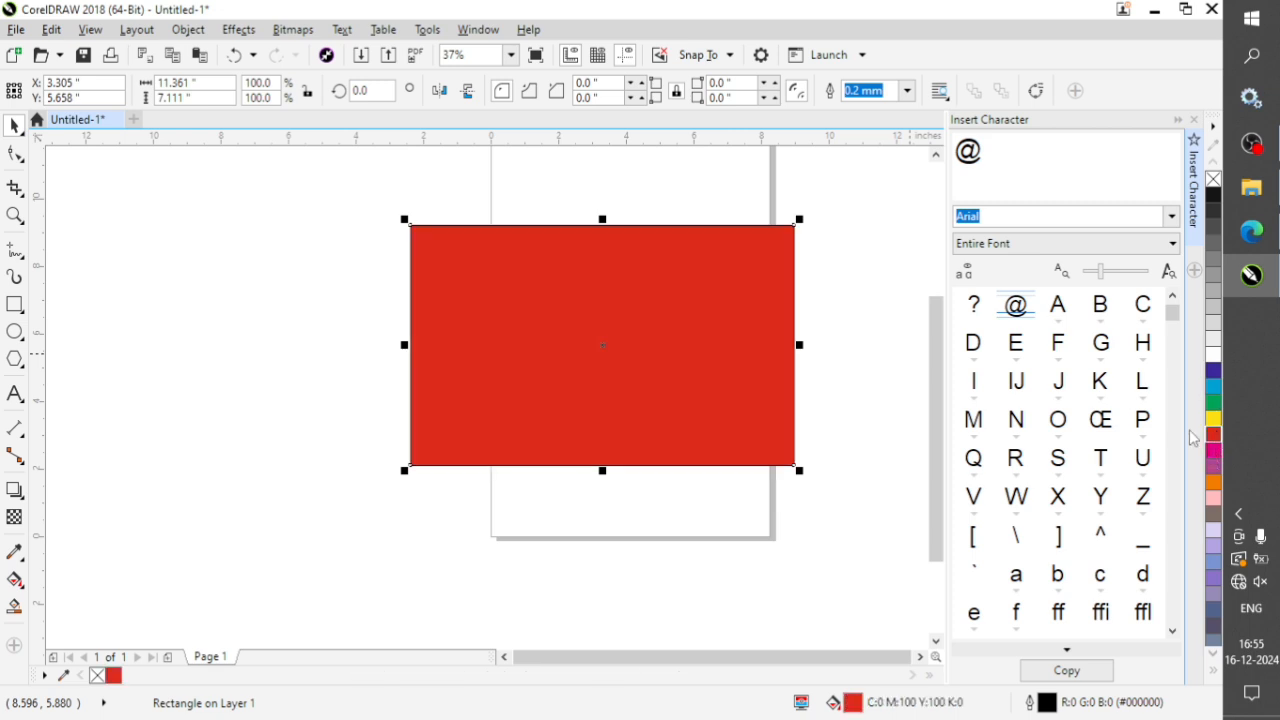
{"action": "key", "text": "Delete"}
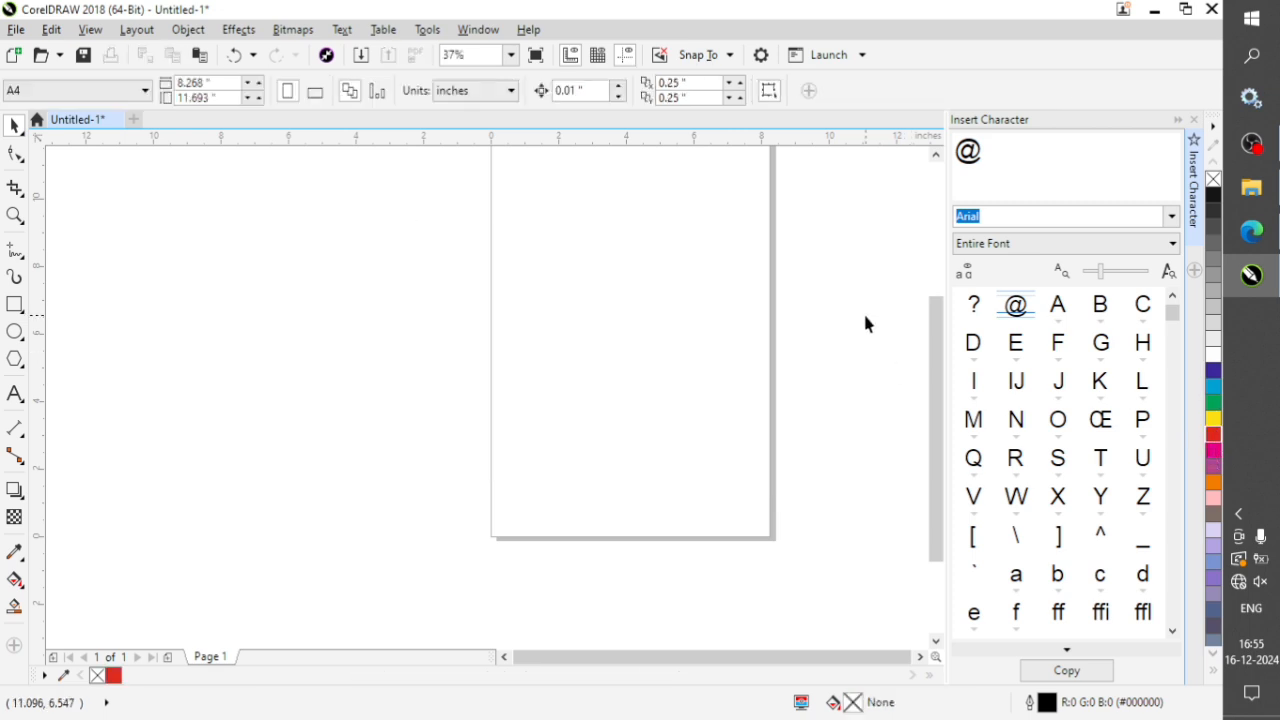
Draw three tilted 3-Point Rectangles: one across the page's left edge, a small one above the page and one across its right edge.
{"action": "scroll", "coordinate": [583, 374], "scroll_direction": "down", "scroll_amount": 4}
{"action": "scroll", "coordinate": [608, 371], "scroll_direction": "up", "scroll_amount": 2}
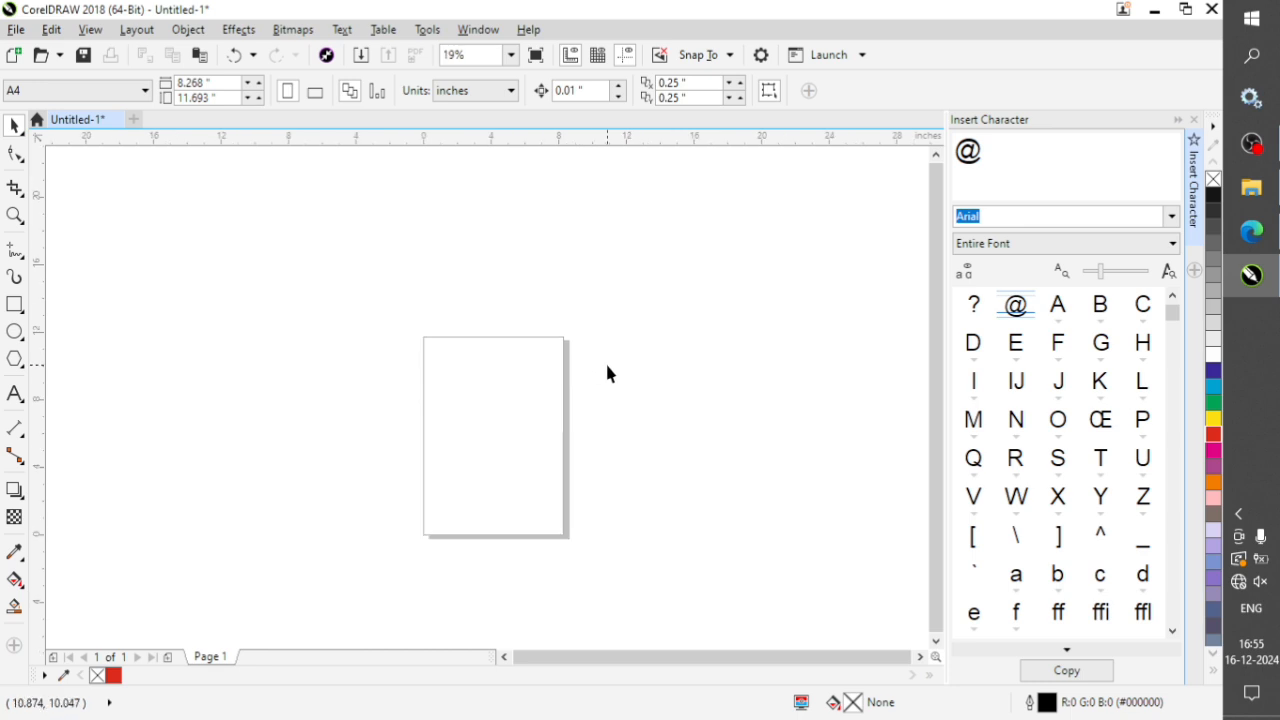
{"action": "left_click", "coordinate": [24, 314]}
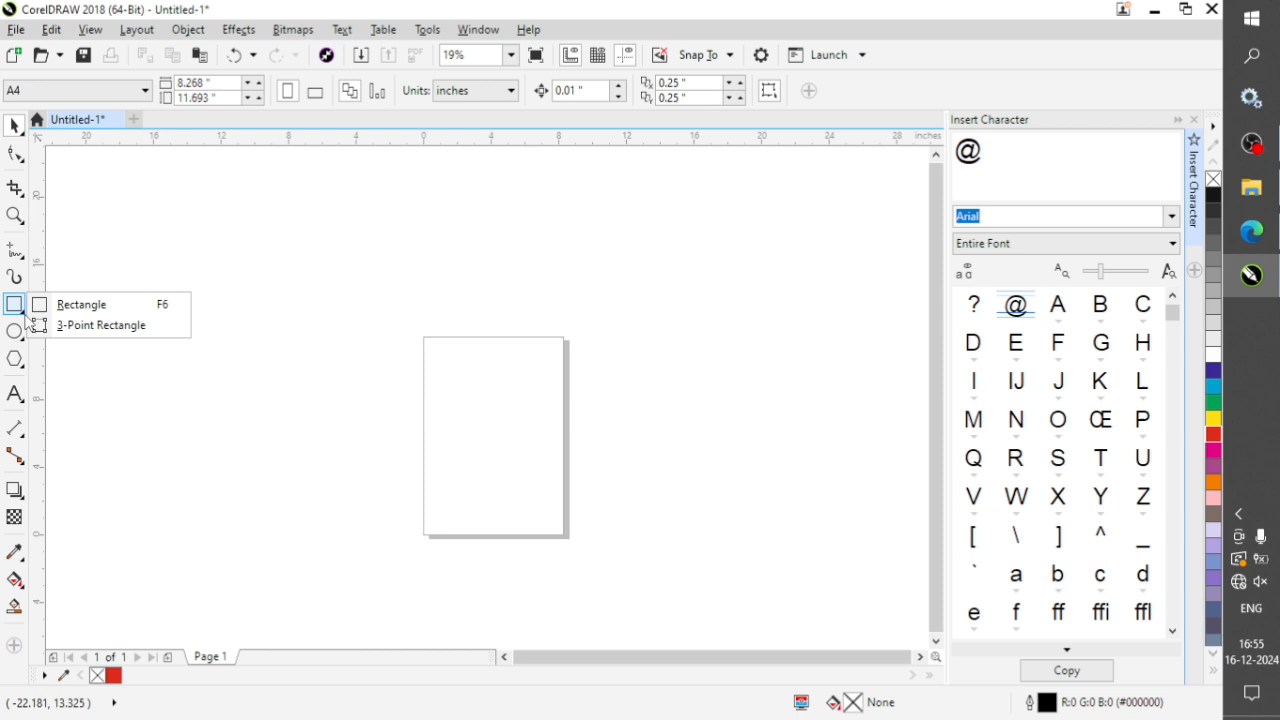
{"action": "left_click", "coordinate": [112, 330]}
{"action": "left_click_drag", "start_coordinate": [426, 339], "coordinate": [498, 404]}
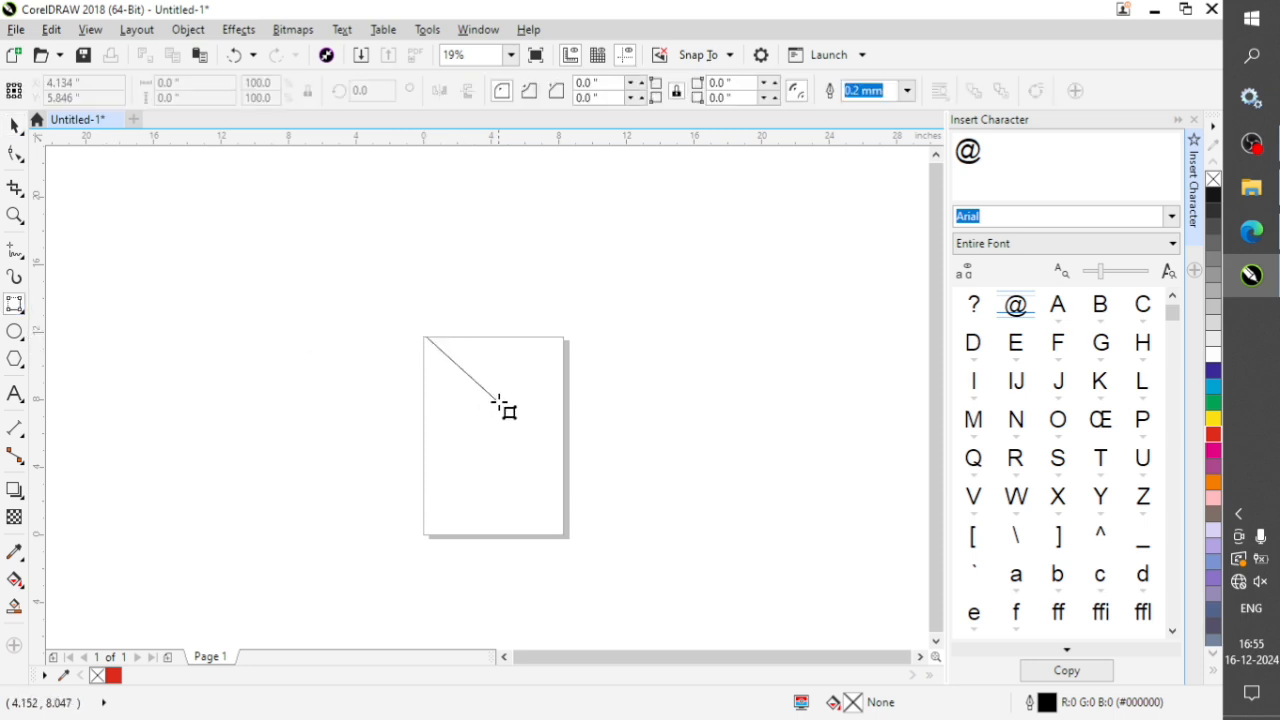
{"action": "left_click", "coordinate": [418, 504]}
{"action": "key", "text": "Escape"}
{"action": "left_click_drag", "start_coordinate": [522, 217], "coordinate": [549, 254]}
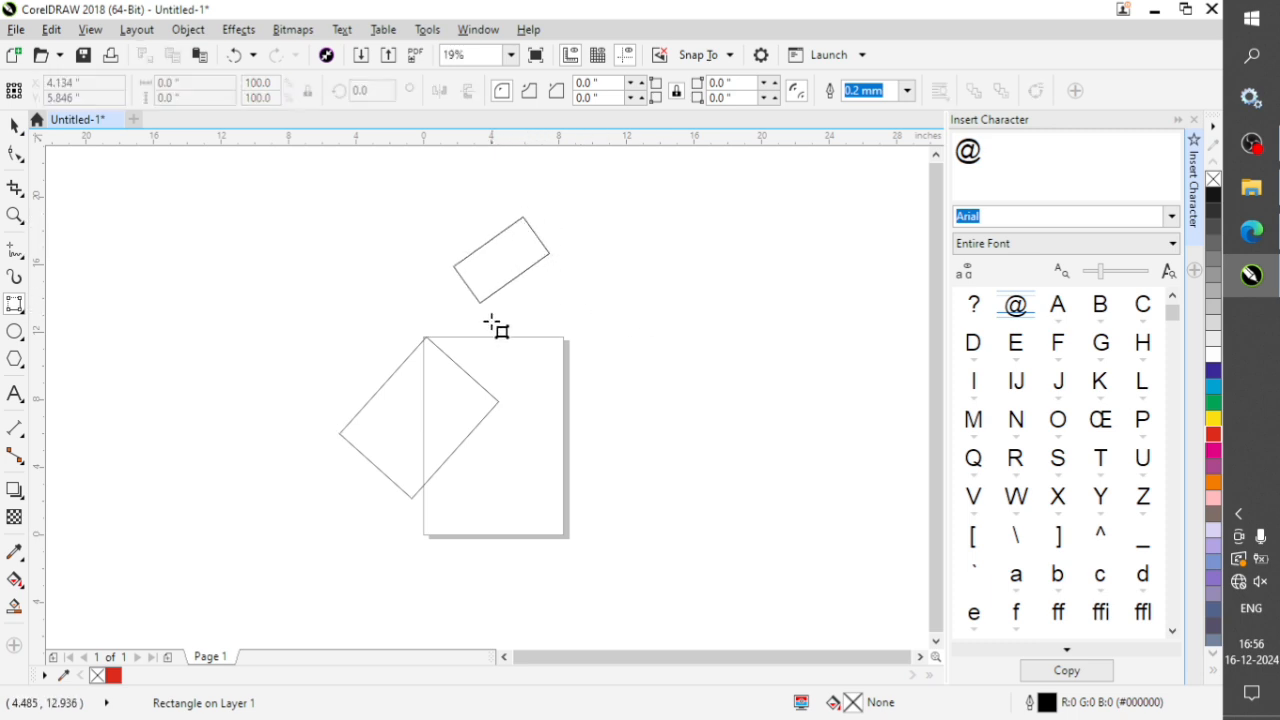
{"action": "left_click", "coordinate": [533, 368]}
{"action": "left_click_drag", "start_coordinate": [578, 331], "coordinate": [655, 407]}
{"action": "left_click", "coordinate": [575, 532]}
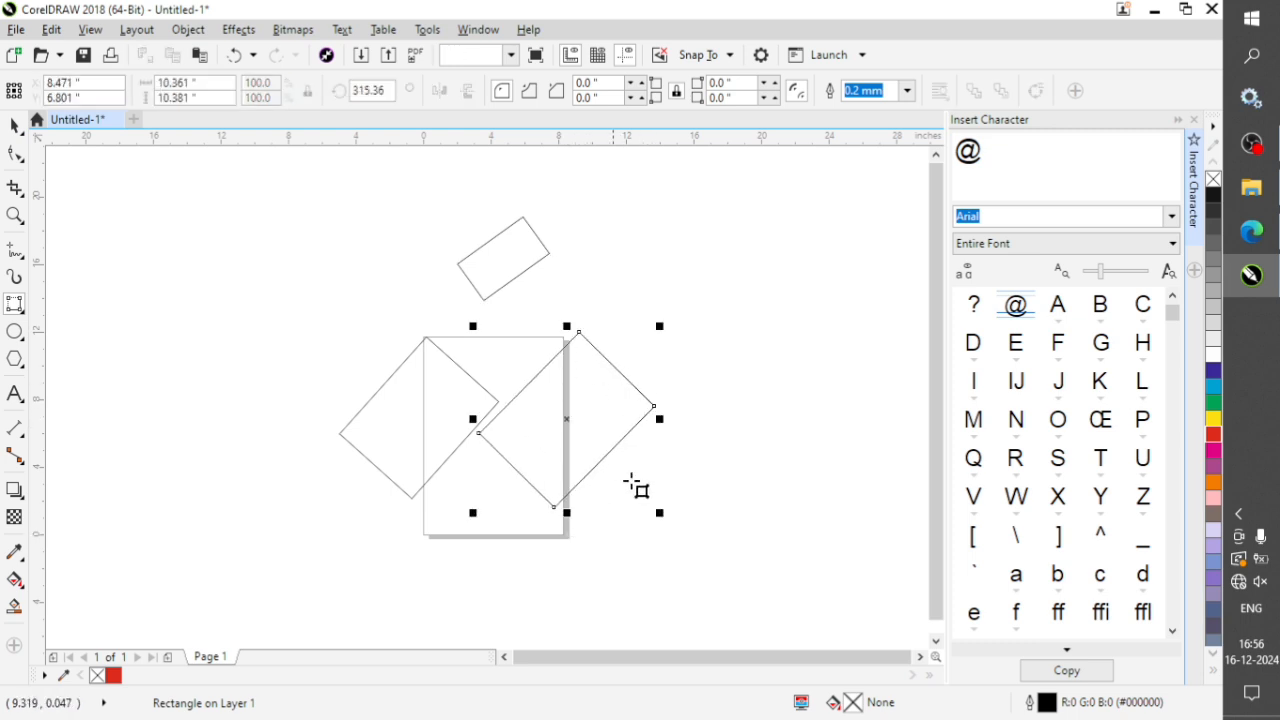
Draw an upright rectangle about 5.61 by 14.17 inches left of the page with the regular Rectangle tool.
{"action": "left_click", "coordinate": [14, 302]}
{"action": "left_click", "coordinate": [55, 302]}
{"action": "left_click_drag", "start_coordinate": [191, 261], "coordinate": [286, 500]}
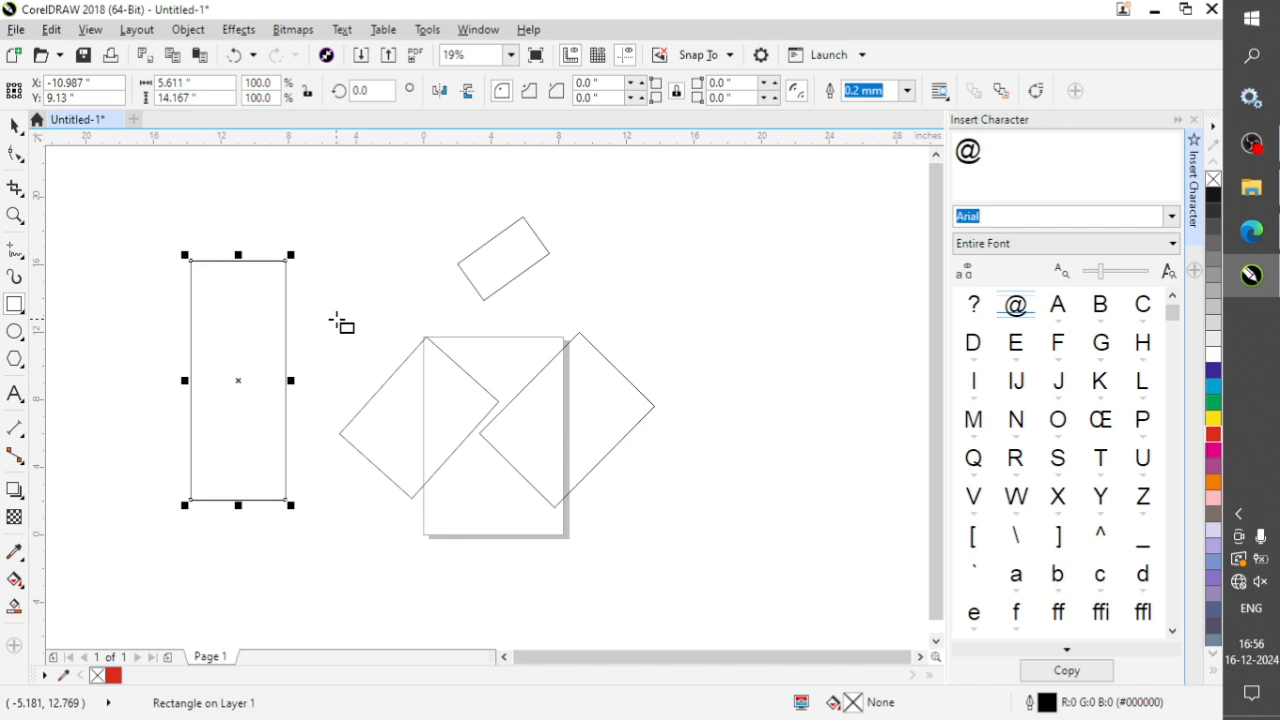
Undo all the drawn rectangles and return to the Pick tool.
{"action": "key", "text": "ctrl+z"}
{"action": "key", "text": "ctrl+z"}
{"action": "key", "text": "ctrl+z"}
{"action": "key", "text": "ctrl+z"}
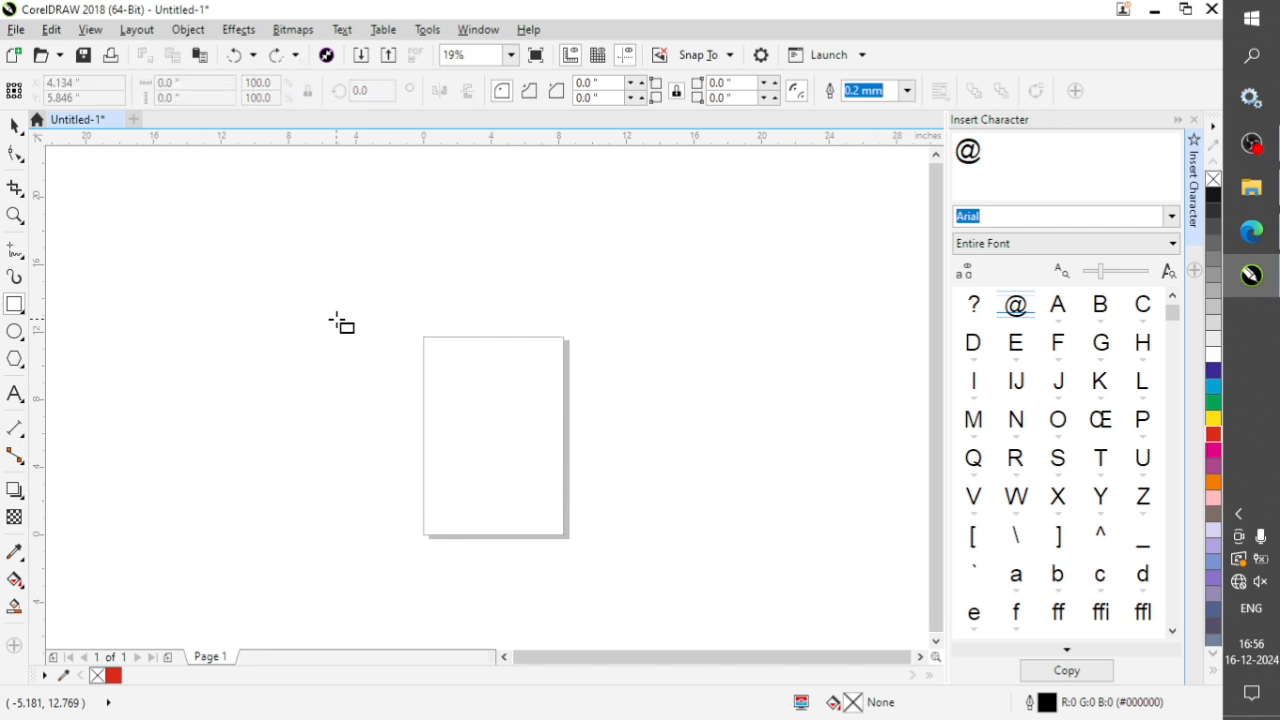
{"action": "key", "text": "space"}
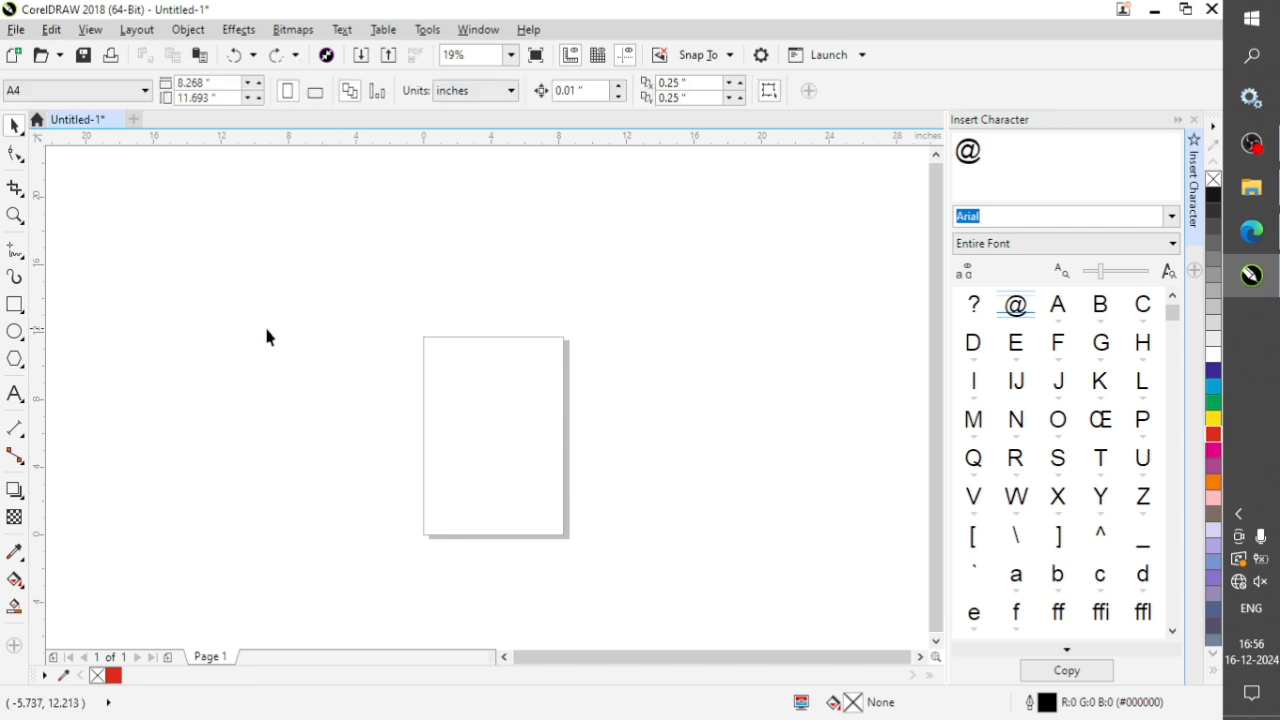
Draw an ellipse about 7.56 by 7.78 inches on the page, a wide one above it and two more left of the page.
{"action": "left_click", "coordinate": [15, 333]}
{"action": "left_click_drag", "start_coordinate": [420, 362], "coordinate": [549, 494]}
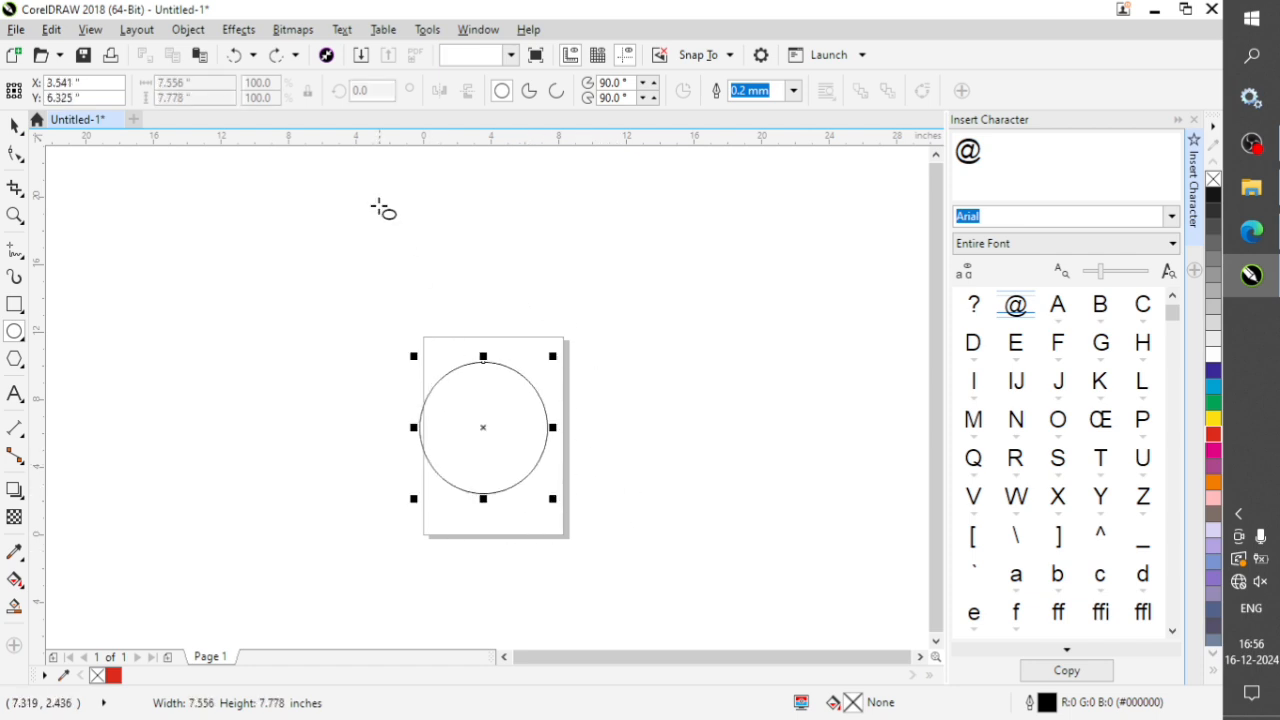
{"action": "left_click_drag", "start_coordinate": [378, 204], "coordinate": [576, 336]}
{"action": "left_click_drag", "start_coordinate": [158, 241], "coordinate": [320, 406]}
{"action": "left_click_drag", "start_coordinate": [146, 427], "coordinate": [278, 500]}
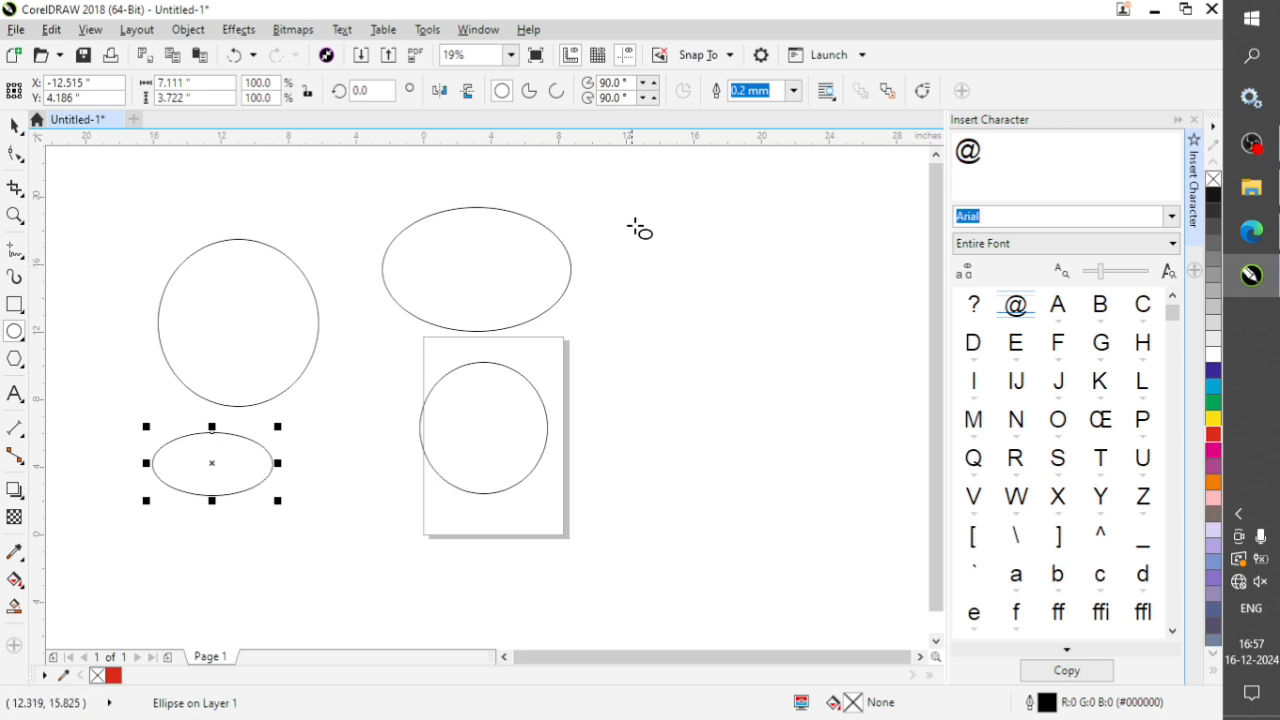
Draw two perfect circles right of the page, about 13.61 inches and 11.33 inches in diameter, one below the other.
{"action": "left_click_drag", "start_coordinate": [600, 200], "coordinate": [782, 429]}
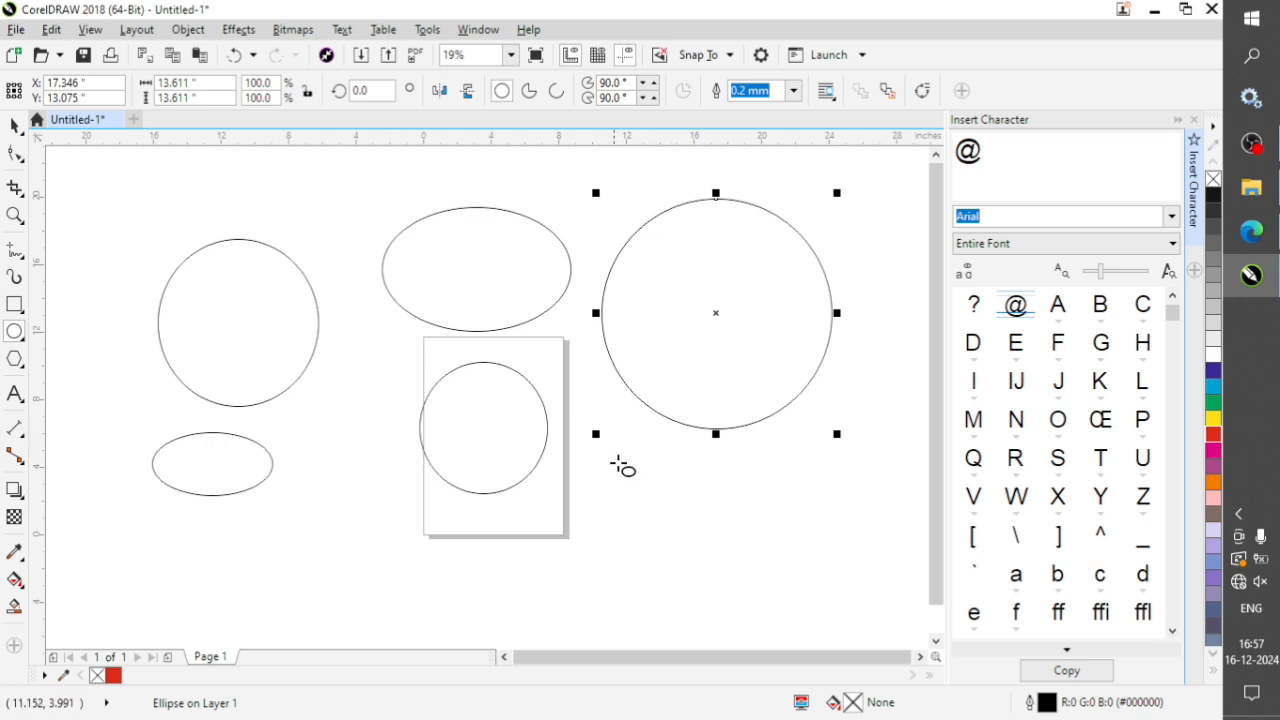
{"action": "left_click_drag", "start_coordinate": [626, 429], "coordinate": [823, 620]}
{"action": "key", "text": "space"}
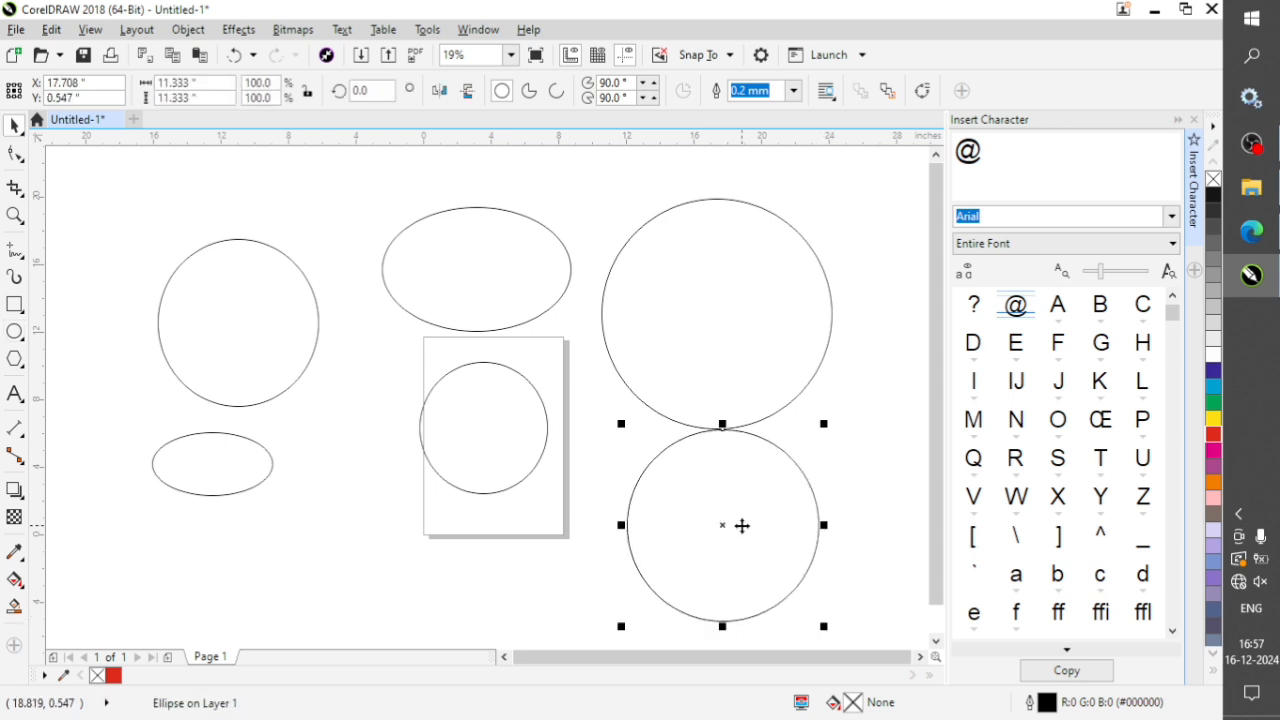
Undo all the drawn ellipses and circles.
{"action": "key", "text": "ctrl+z"}
{"action": "key", "text": "ctrl+z"}
{"action": "key", "text": "ctrl+z"}
{"action": "key", "text": "ctrl+z"}
{"action": "key", "text": "ctrl+z"}
{"action": "key", "text": "ctrl+z"}
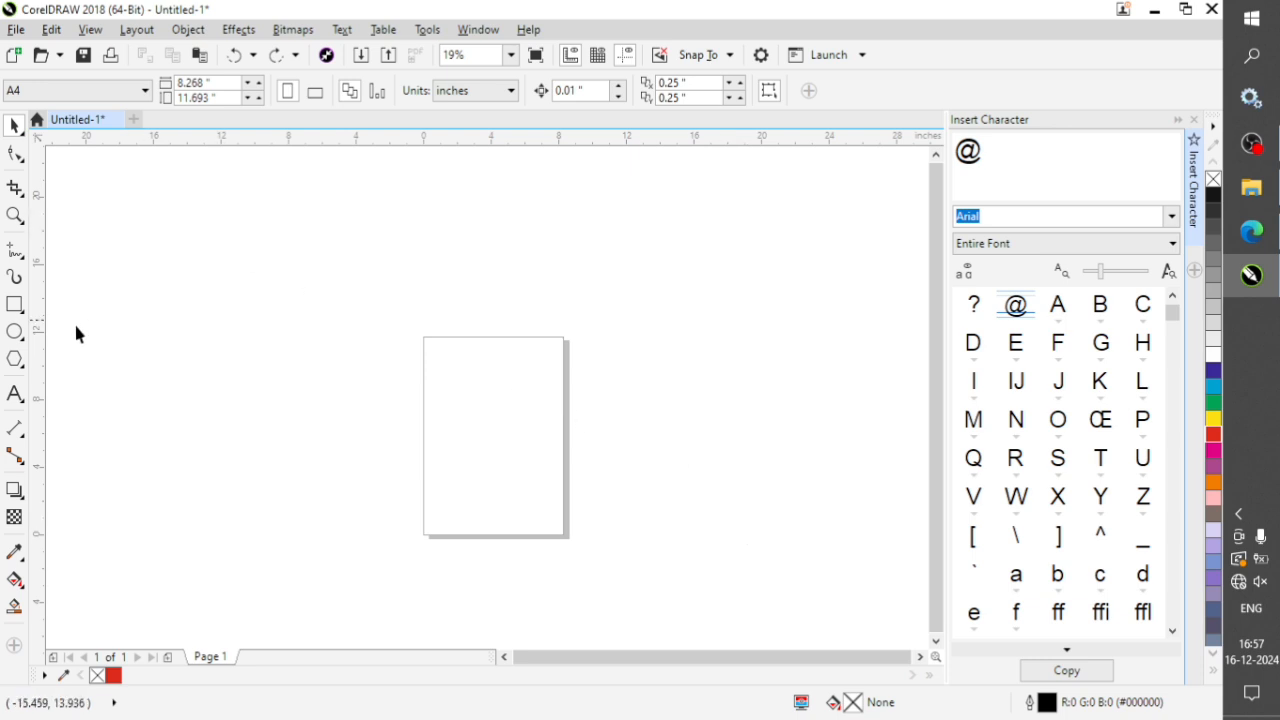
Draw two tilted 3-Point Ellipses: a long narrow one on the page and a small one just left of it.
{"action": "left_click", "coordinate": [26, 346]}
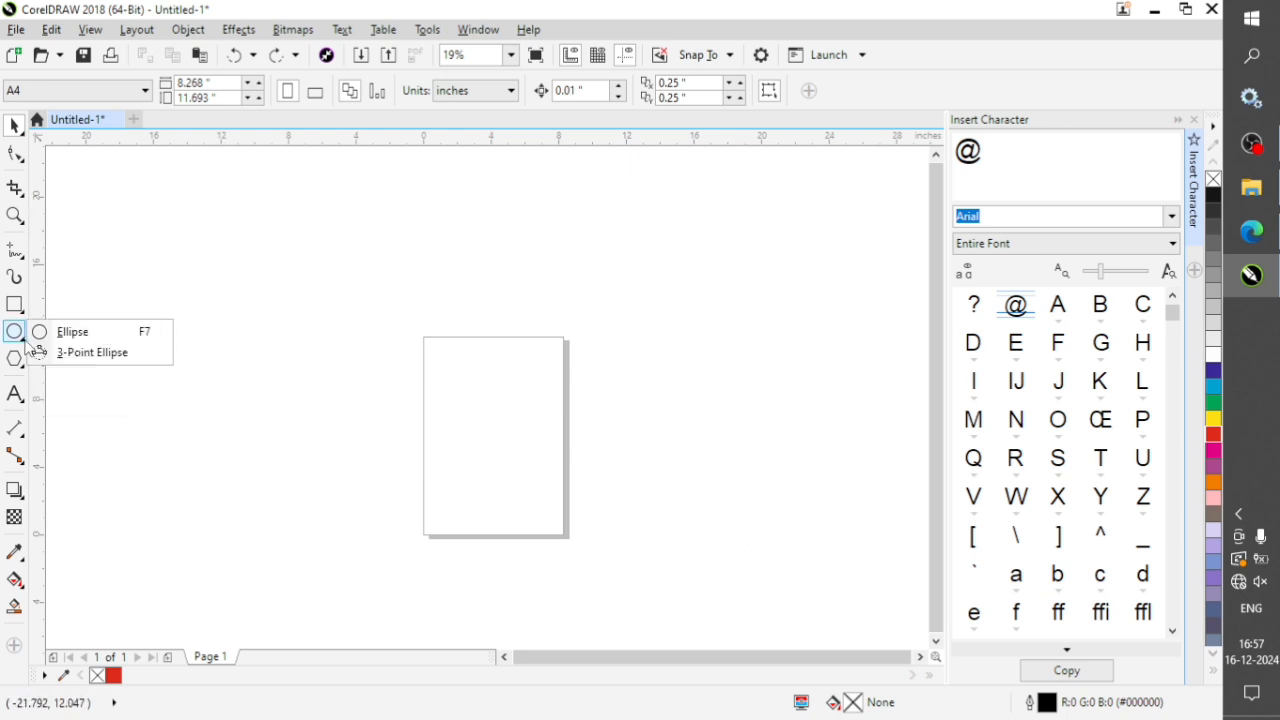
{"action": "left_click", "coordinate": [85, 362]}
{"action": "left_click_drag", "start_coordinate": [429, 337], "coordinate": [565, 465]}
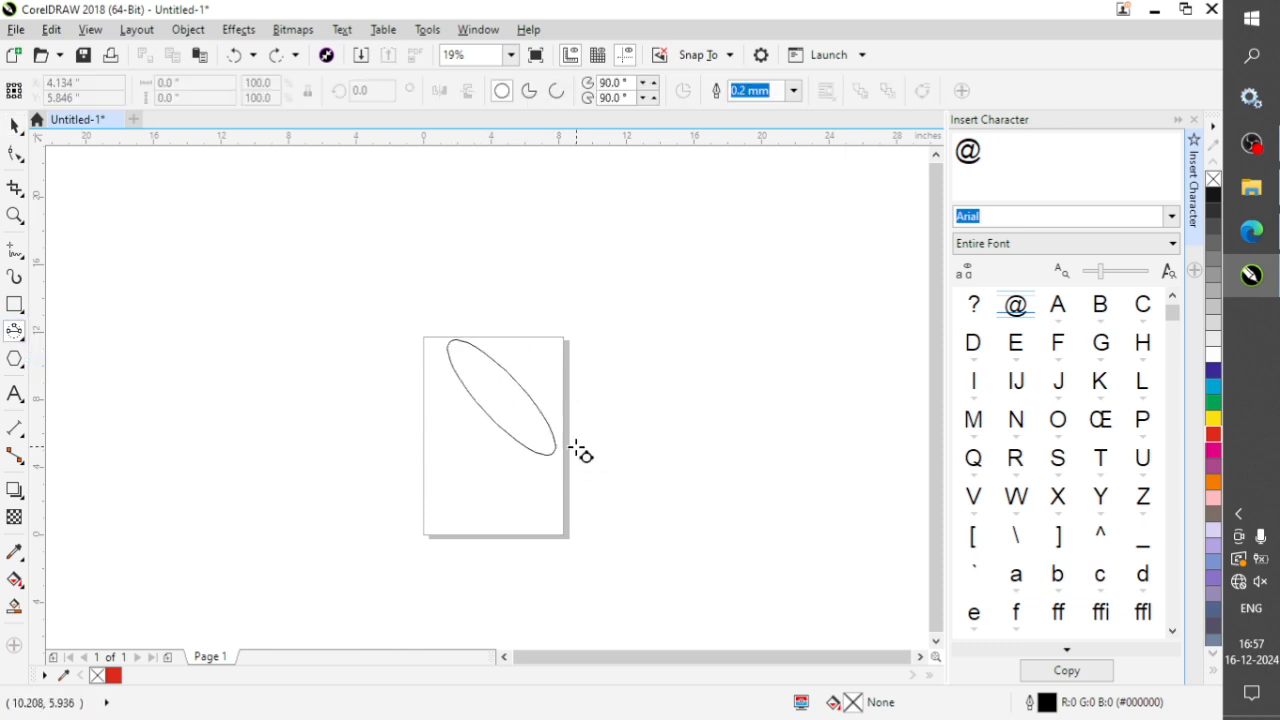
{"action": "left_click", "coordinate": [469, 408]}
{"action": "left_click_drag", "start_coordinate": [363, 417], "coordinate": [417, 470]}
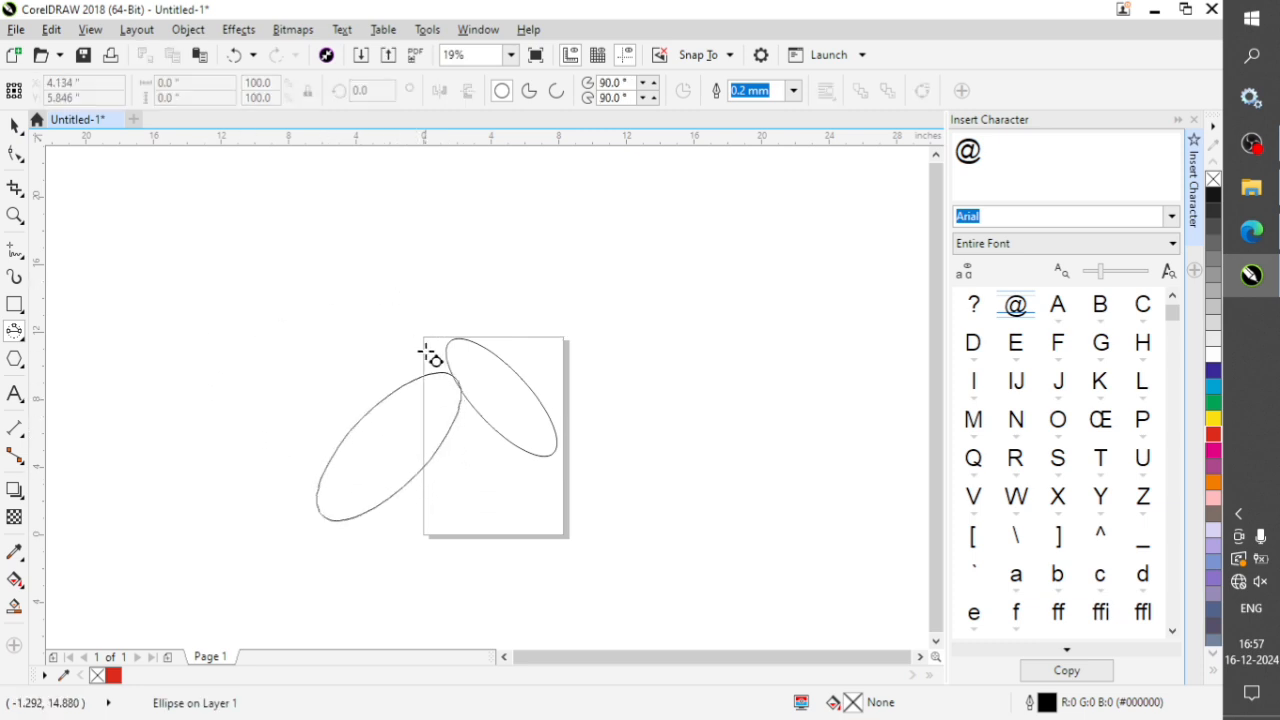
{"action": "left_click", "coordinate": [354, 450]}
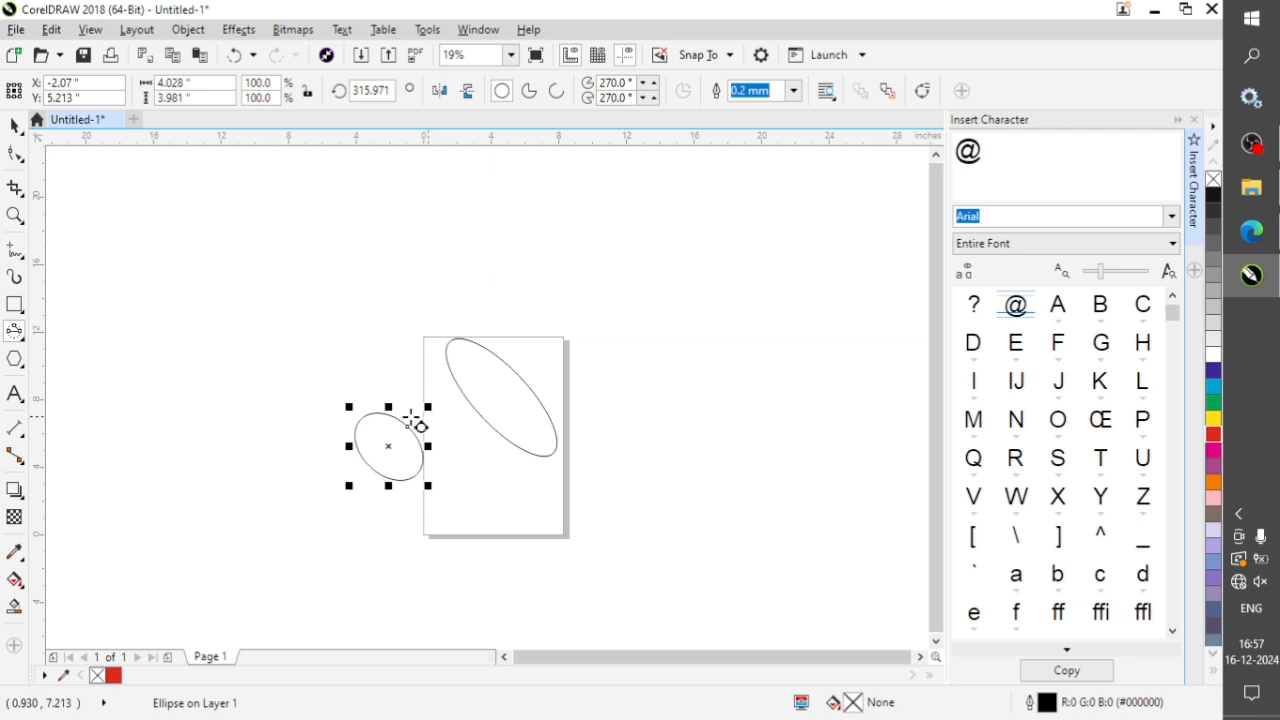
Switch back to the regular Ellipse tool, and select and delete both tilted ellipses.
{"action": "left_click", "coordinate": [21, 338]}
{"action": "left_click", "coordinate": [70, 340]}
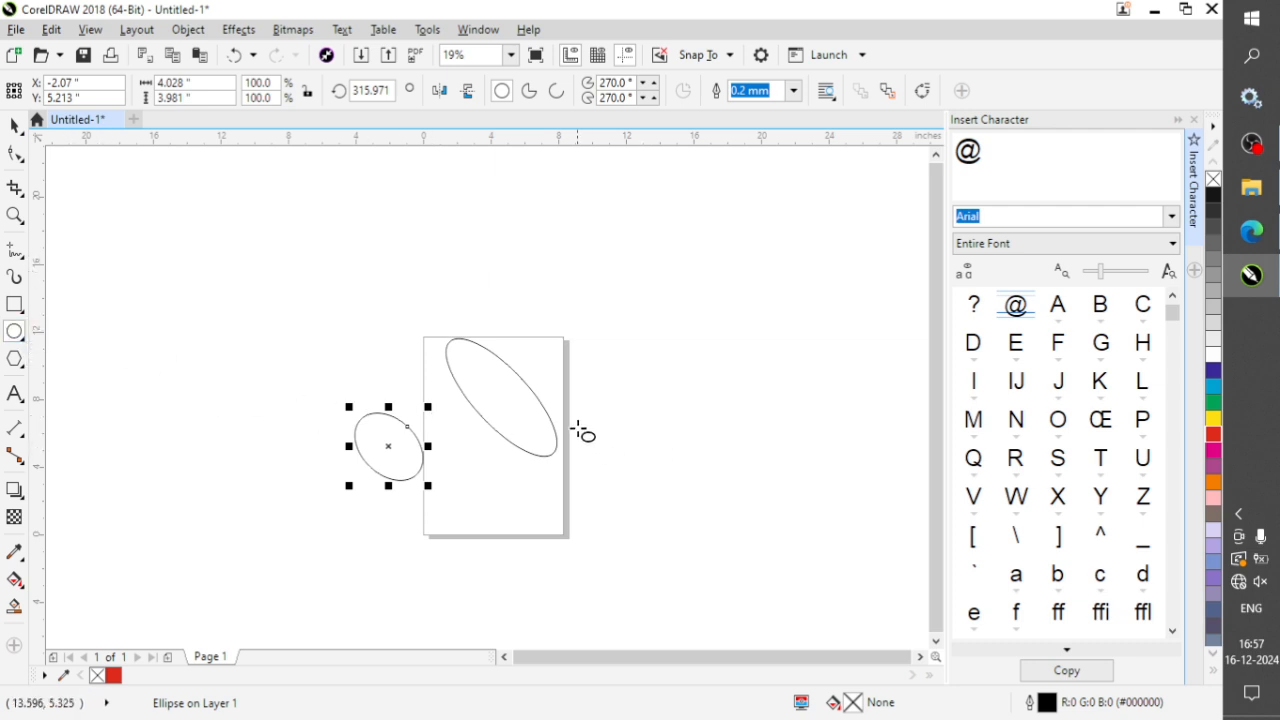
{"action": "key", "text": "space"}
{"action": "left_click_drag", "start_coordinate": [649, 271], "coordinate": [220, 535]}
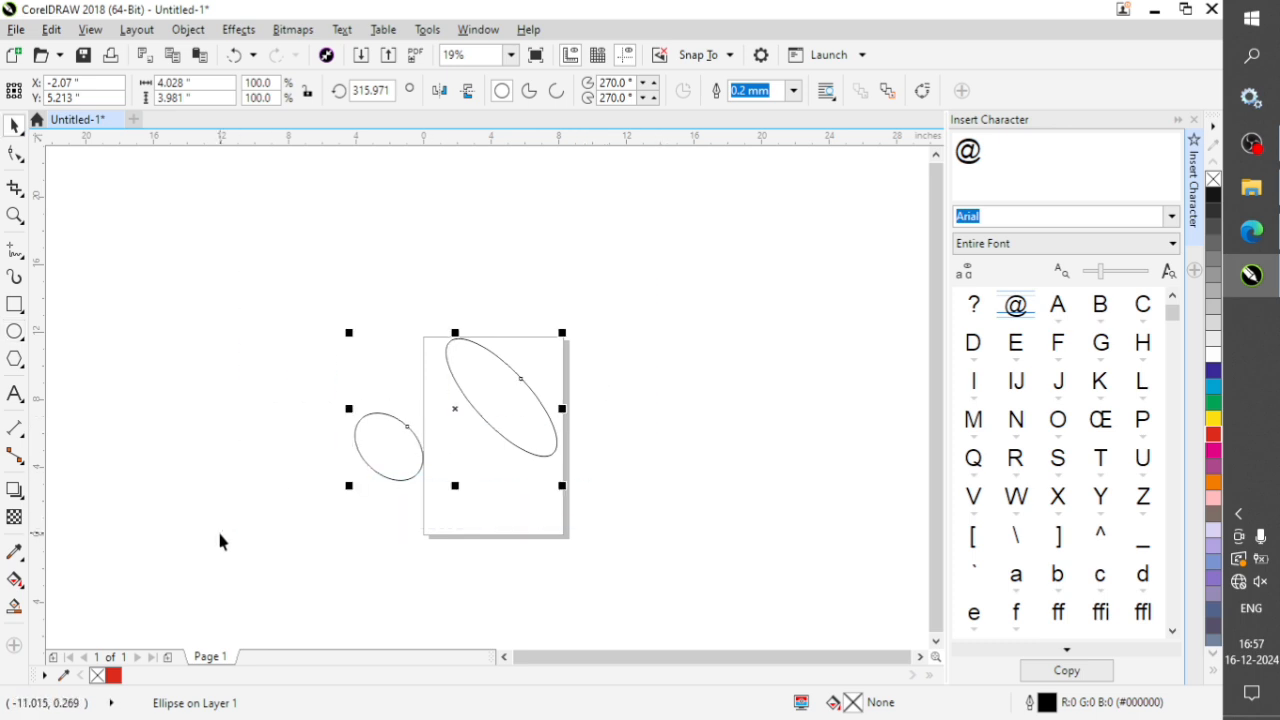
{"action": "key", "text": "Delete"}
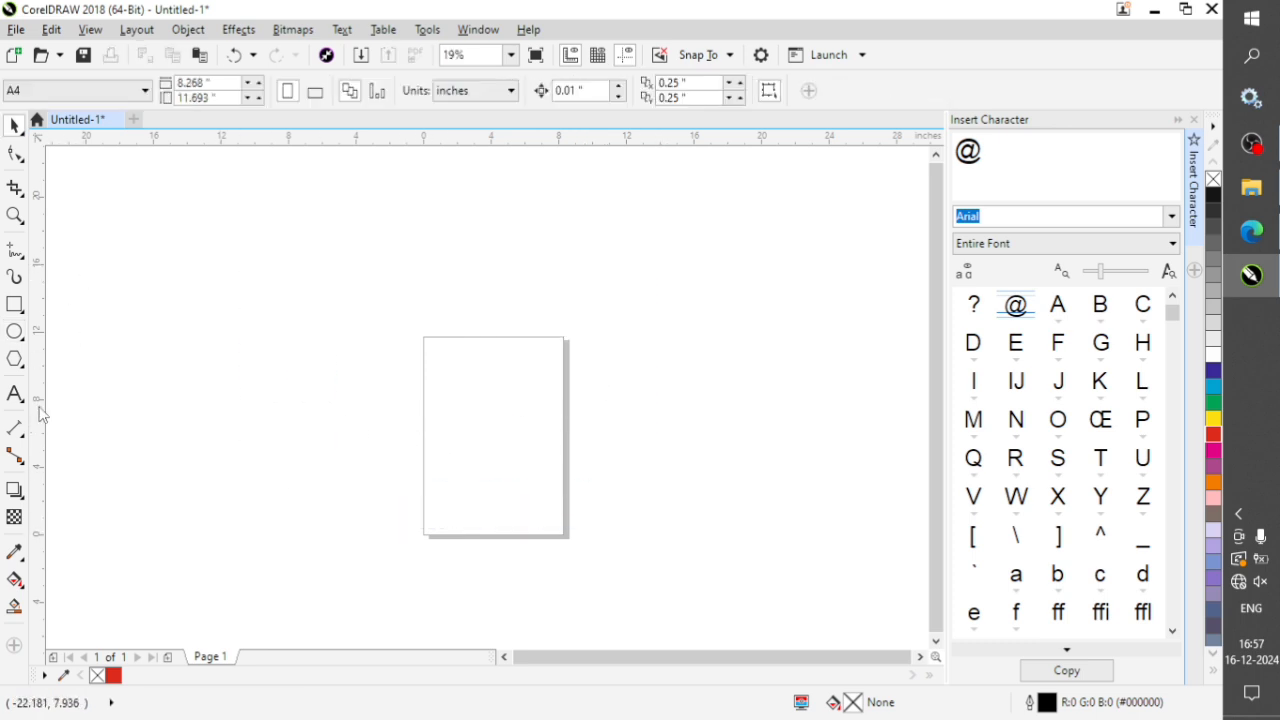
Add the artistic text "fkjkfjhj" in the empty area above and left of the page with the Text tool.
{"action": "left_click", "coordinate": [26, 402]}
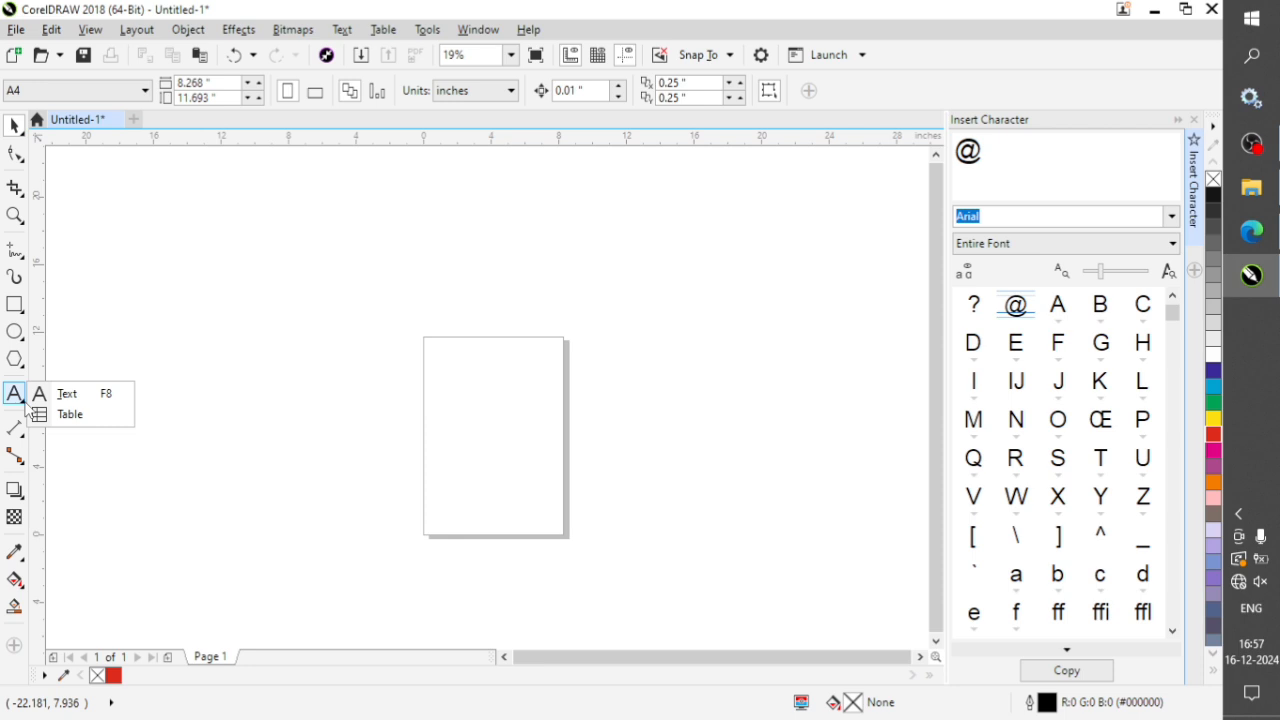
{"action": "left_click", "coordinate": [14, 397]}
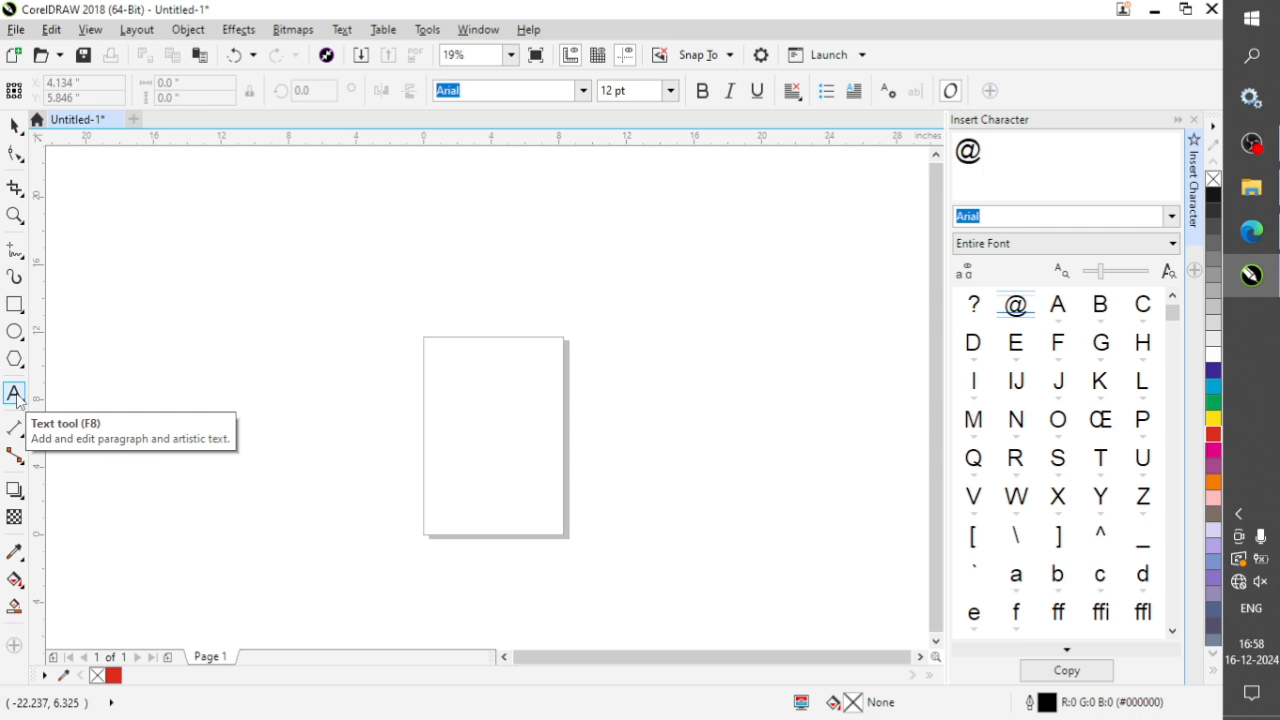
{"action": "left_click", "coordinate": [313, 309]}
{"action": "type", "text": "hjg"}
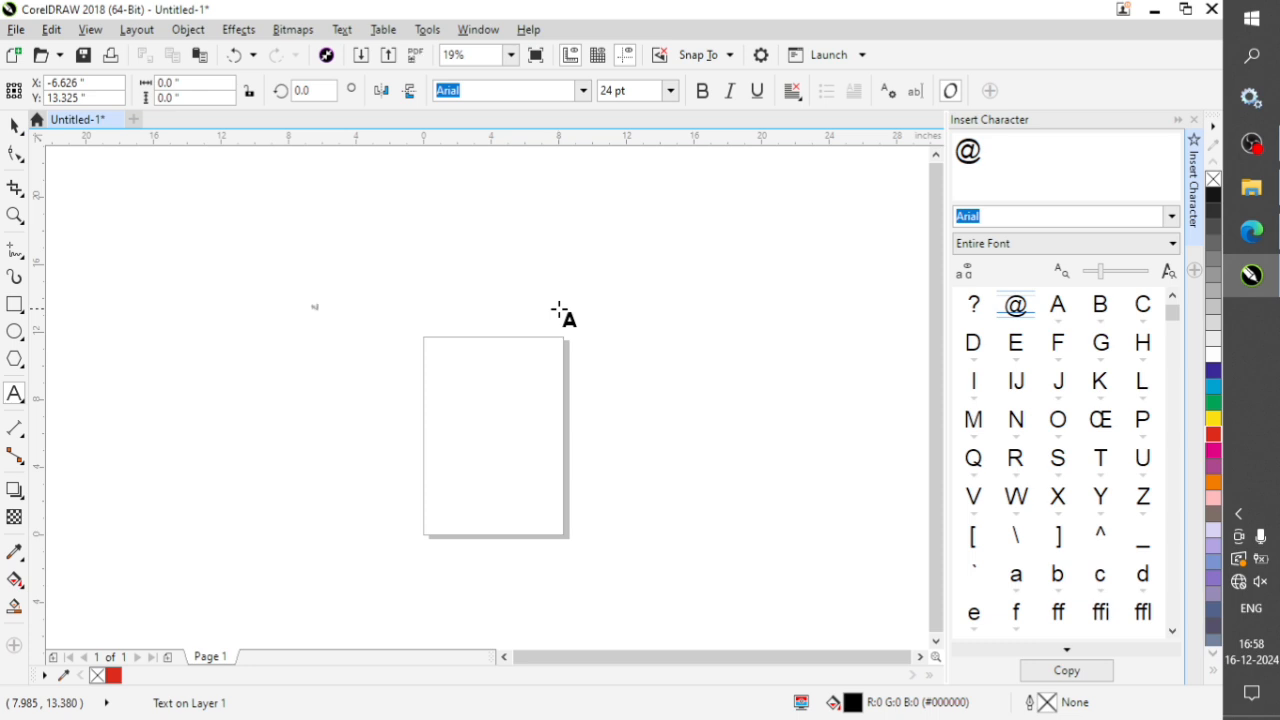
{"action": "type", "text": "hjh"}
{"action": "key", "text": "ctrl+space"}
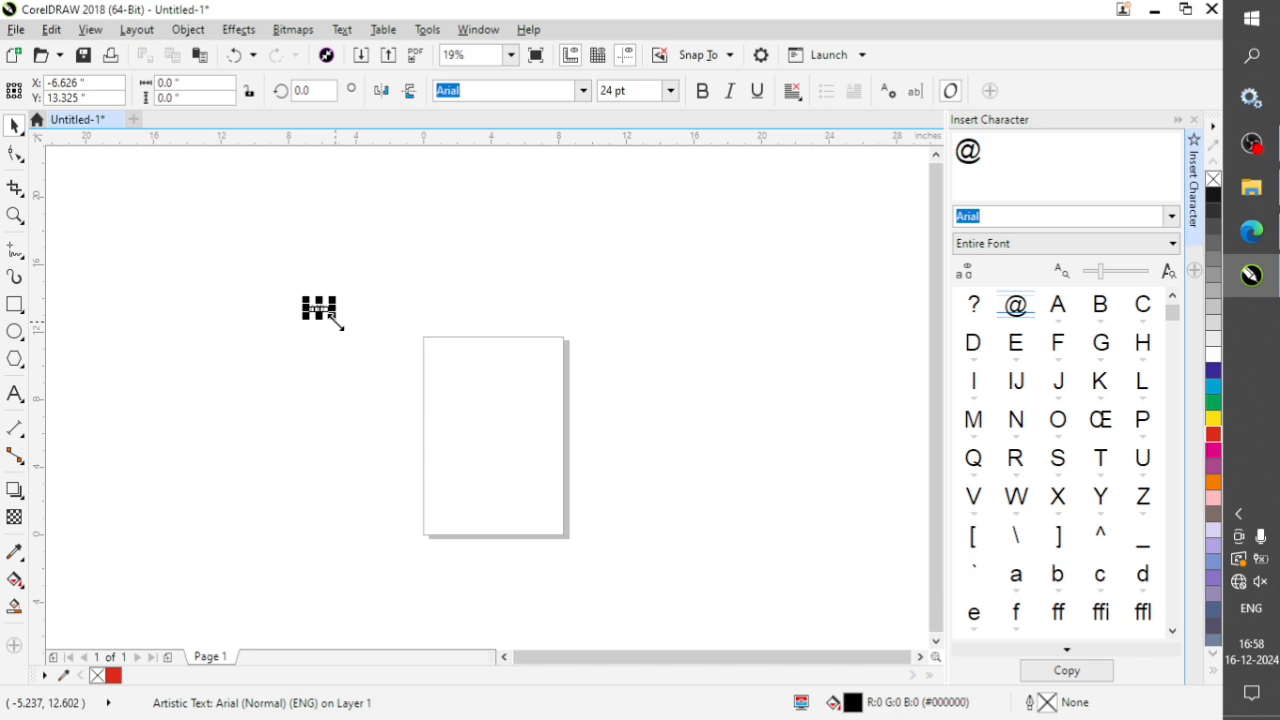
Scale the artistic text up to about 293 pt, and set its font size to 151 pt.
{"action": "left_click_drag", "start_coordinate": [334, 316], "coordinate": [501, 434]}
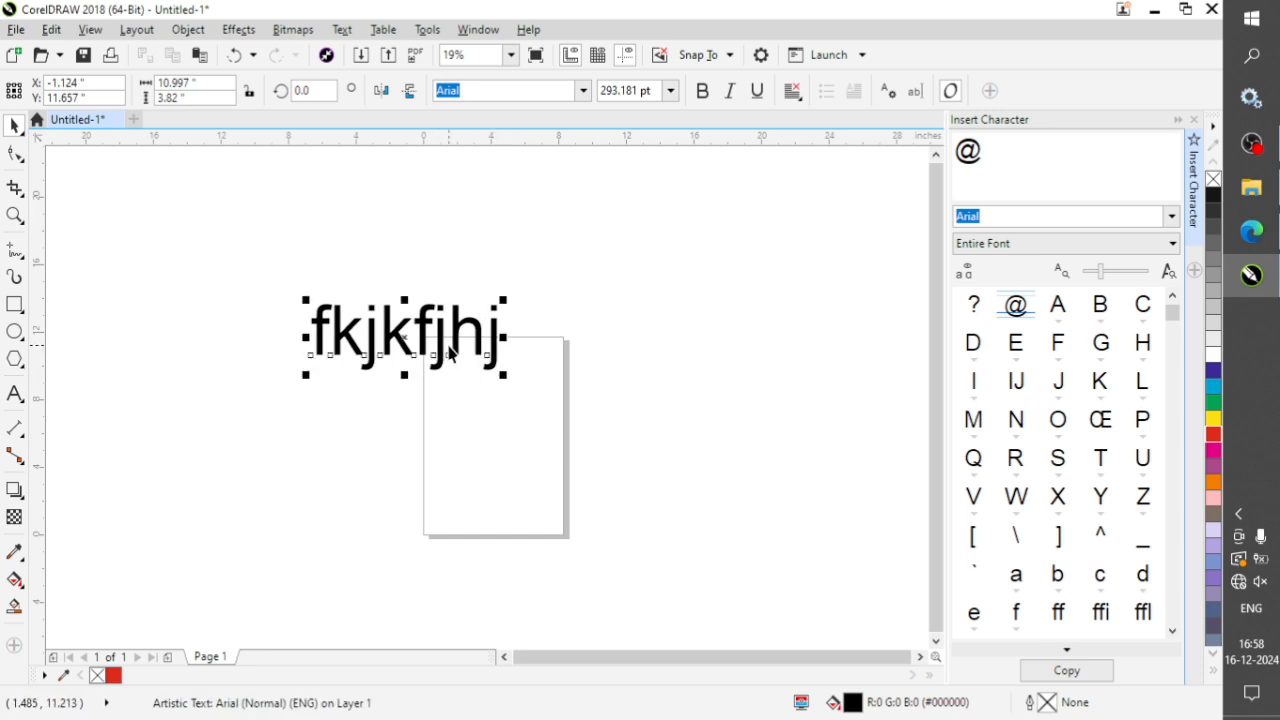
{"action": "left_click_drag", "start_coordinate": [600, 90], "coordinate": [627, 90]}
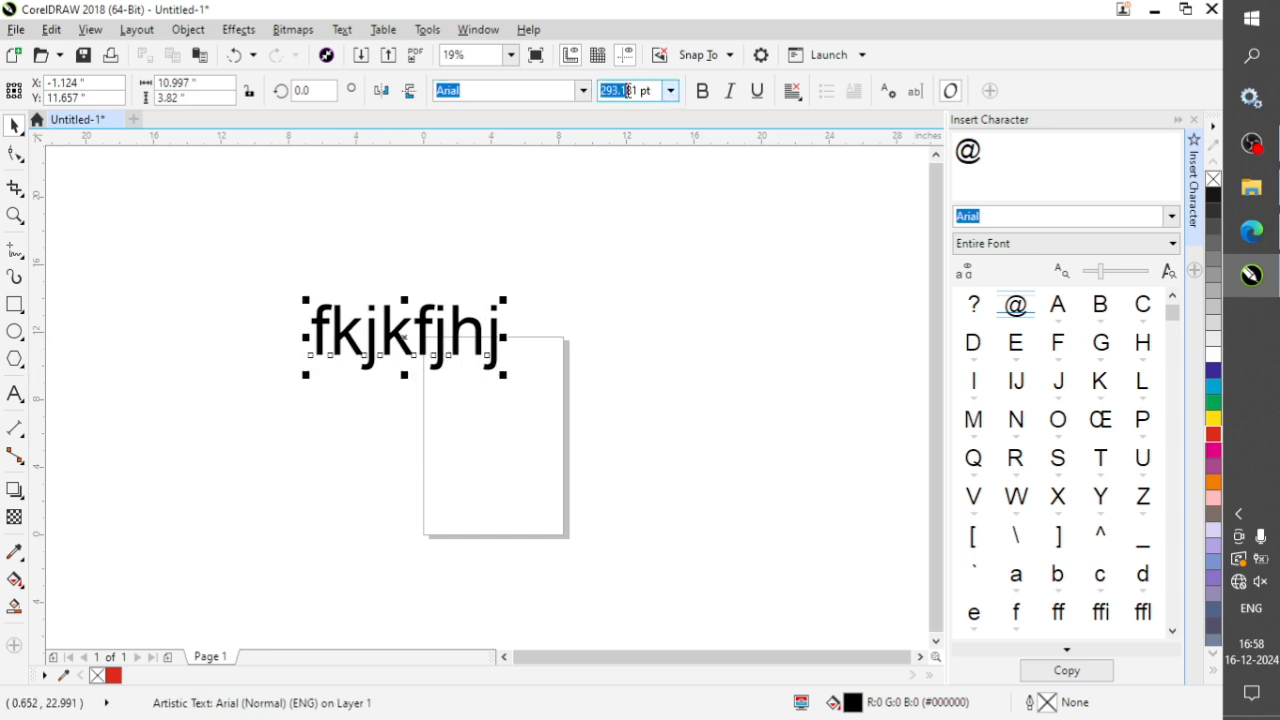
{"action": "type", "text": "151"}
{"action": "key", "text": "Return"}
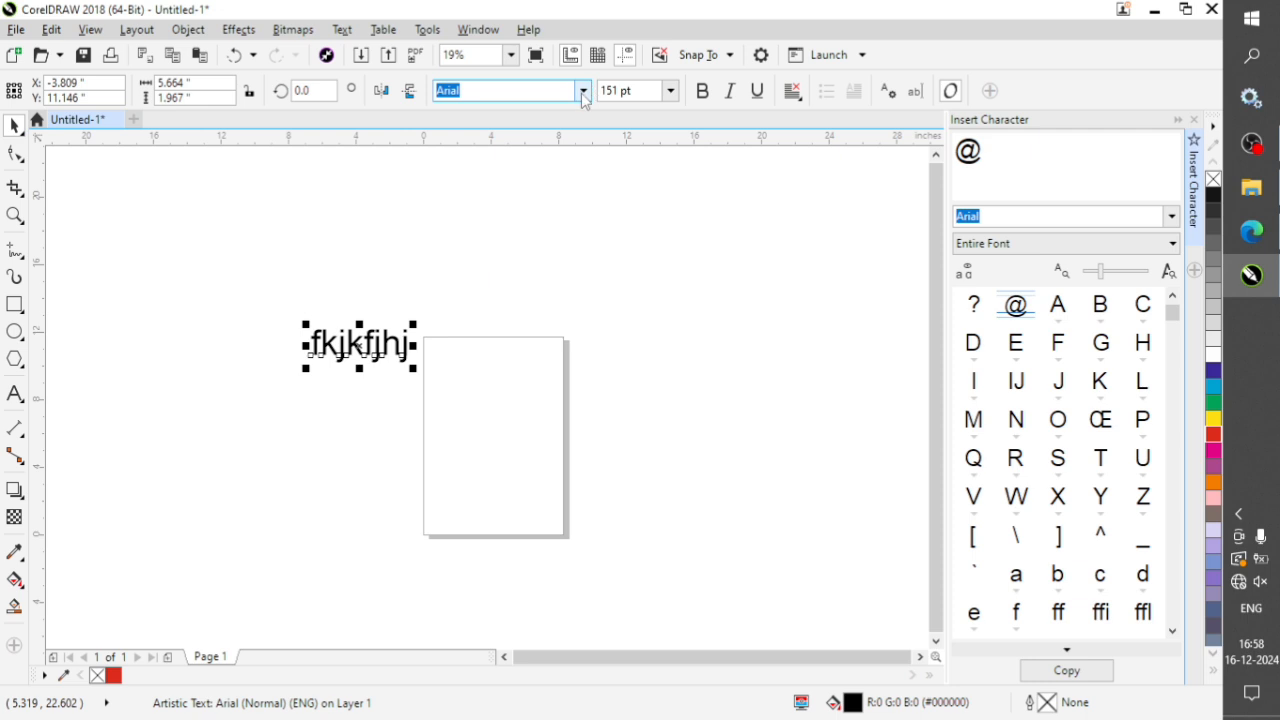
Change the artistic text's font to Cambria and scale it up to about 232 pt.
{"action": "left_click", "coordinate": [583, 91]}
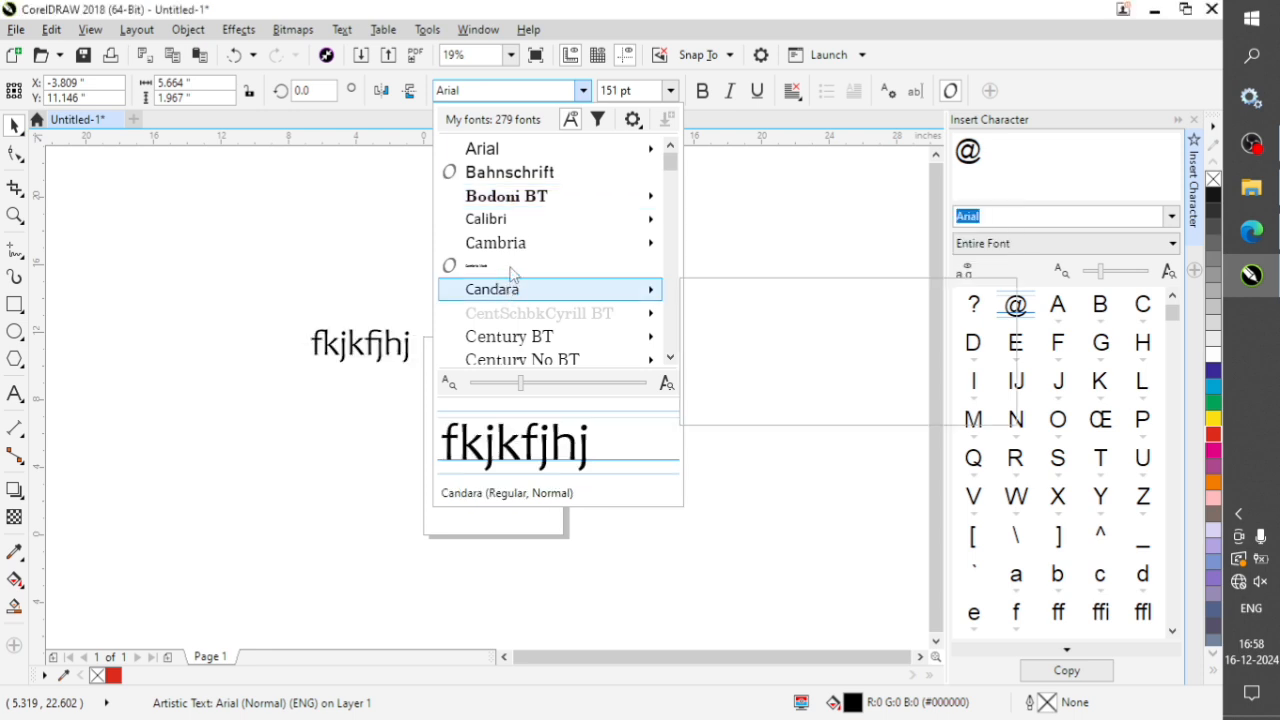
{"action": "mouse_move", "coordinate": [528, 250]}
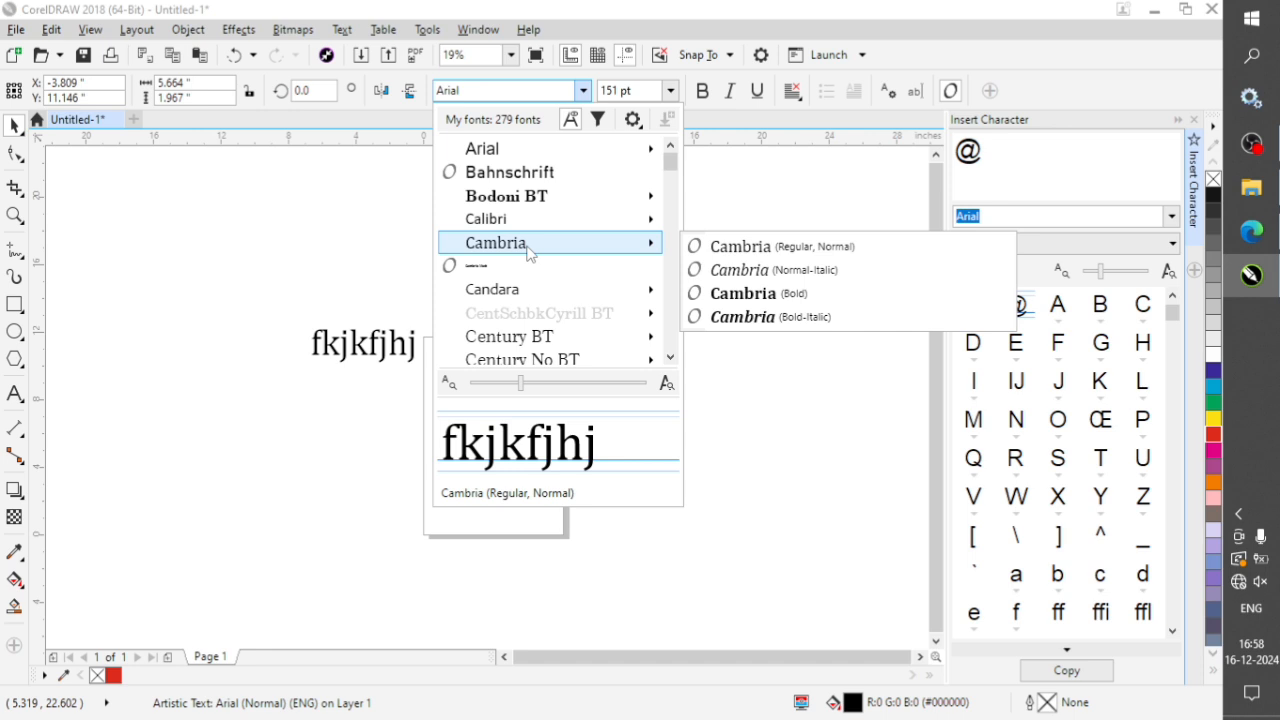
{"action": "left_click", "coordinate": [528, 250]}
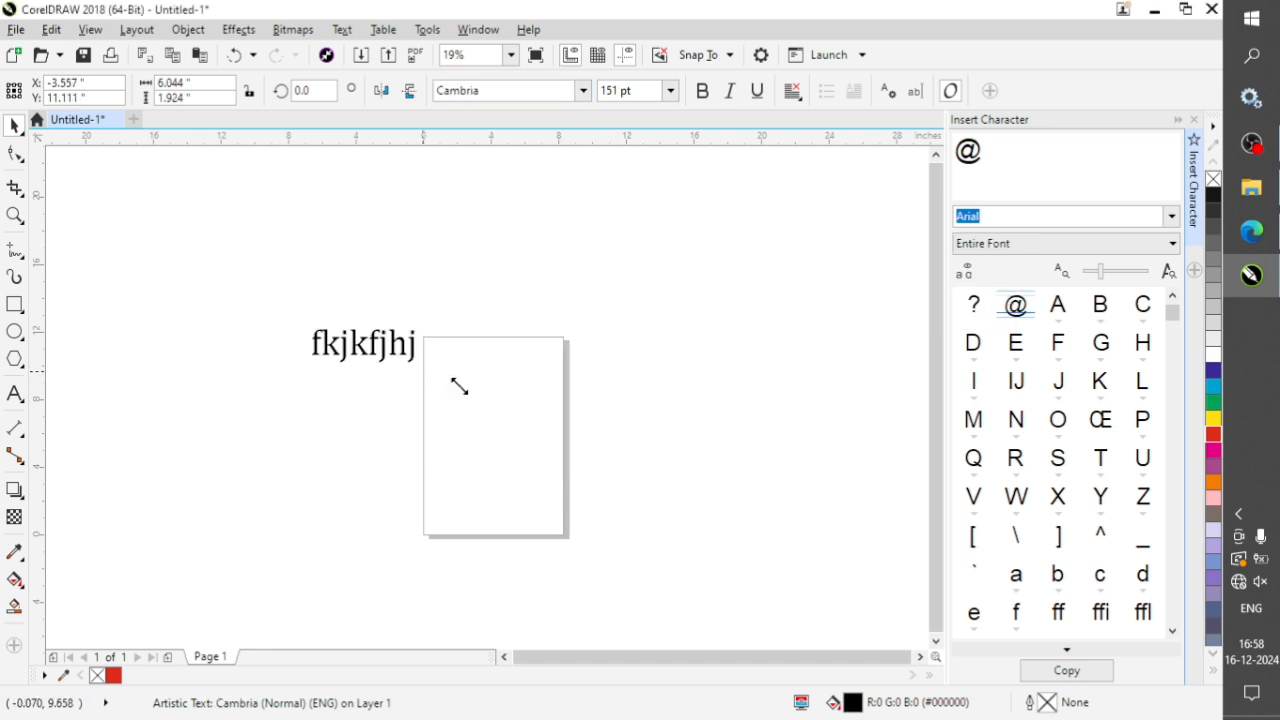
{"action": "left_click_drag", "start_coordinate": [459, 386], "coordinate": [470, 396]}
{"action": "key", "text": "ctrl+k"}
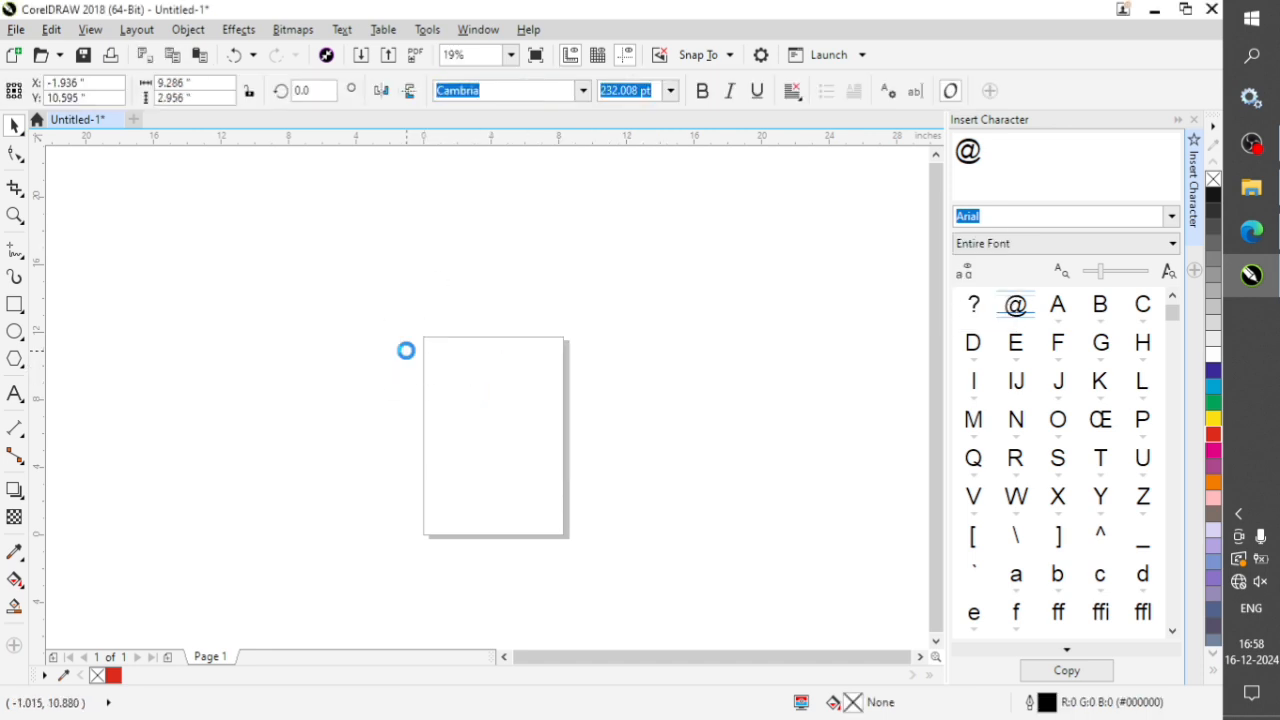
Replace the whole placeholder text with a person's full name followed by the word "designer".
{"action": "double_click", "coordinate": [406, 351]}
{"action": "key", "text": "ctrl+a"}
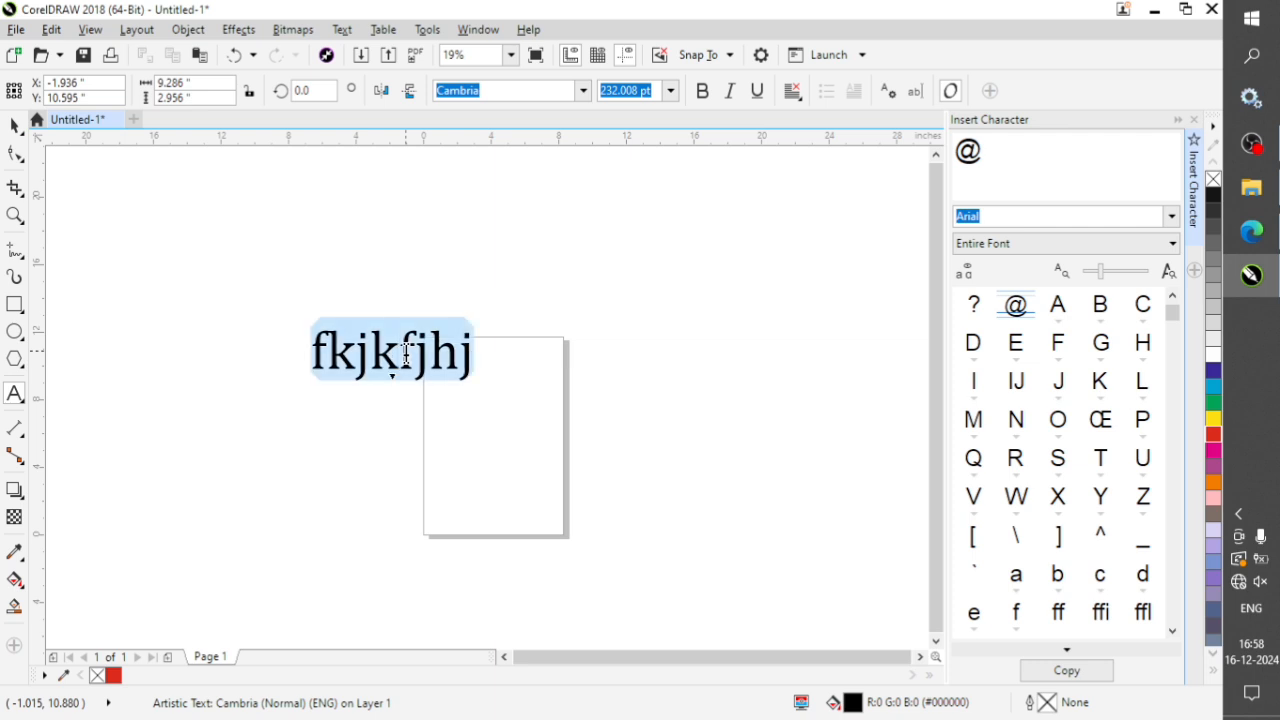
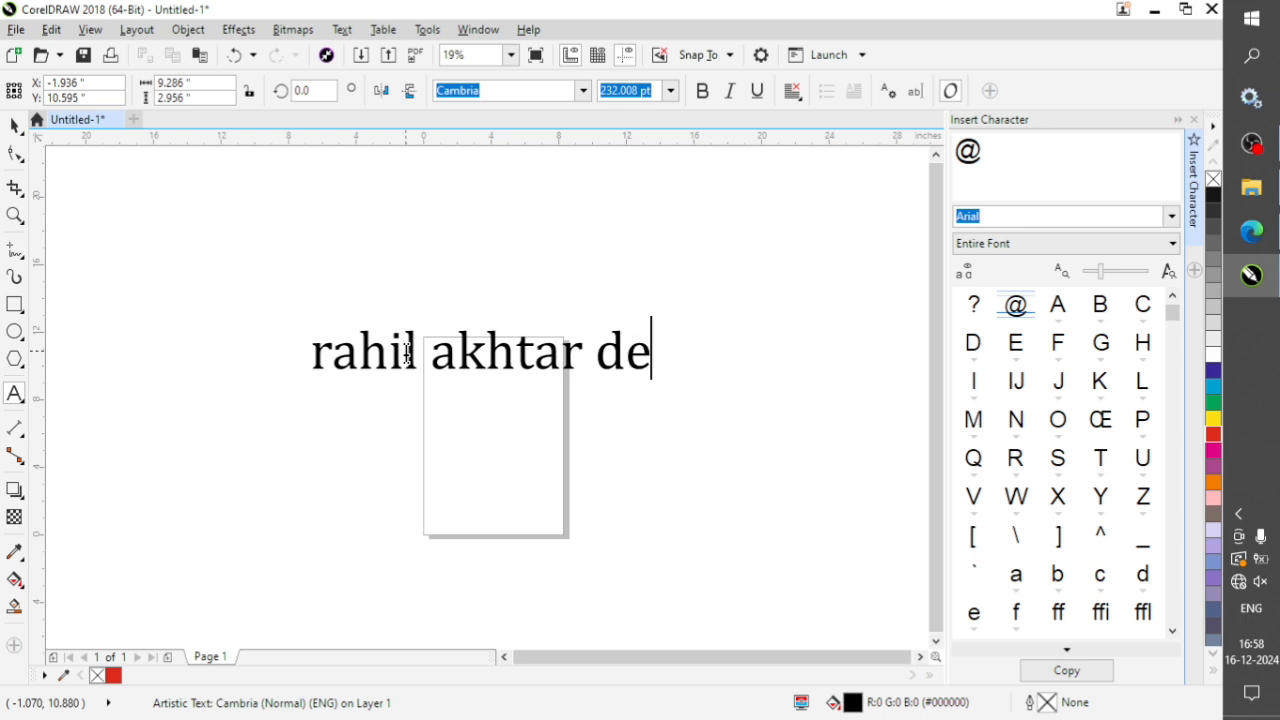
{"action": "type", "text": "signer"}
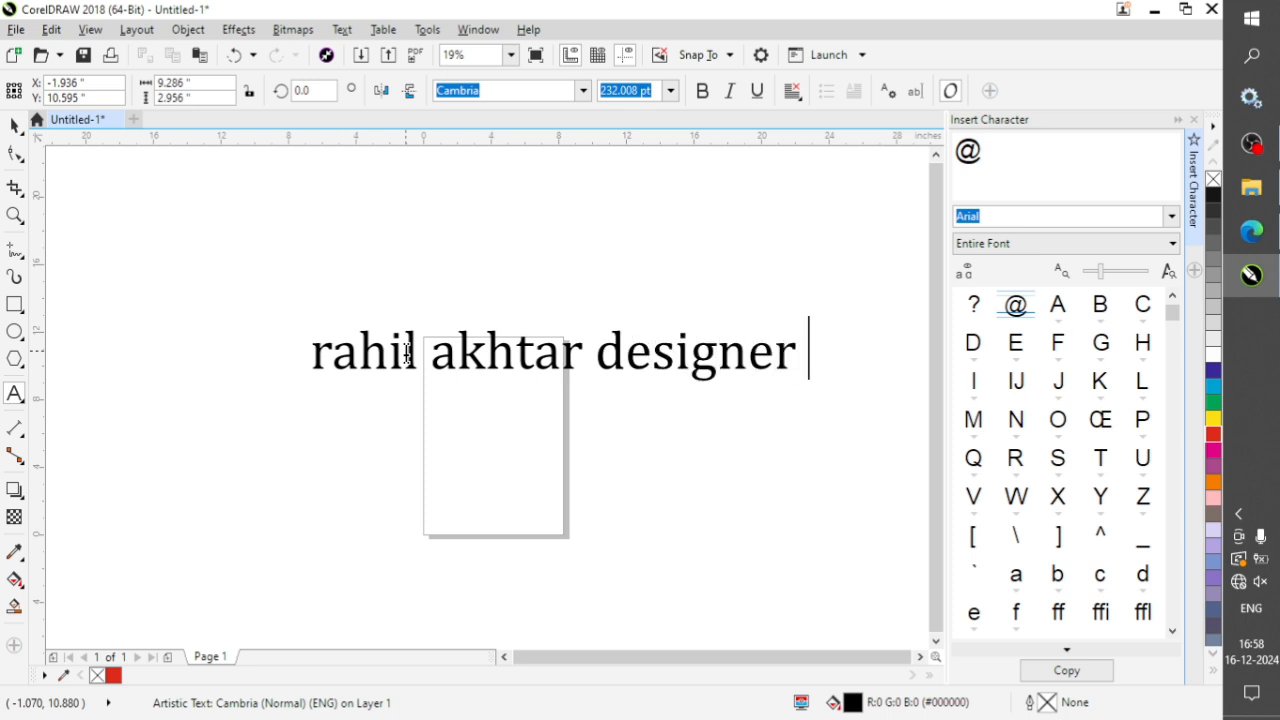
{"action": "key", "text": "ctrl+space"}
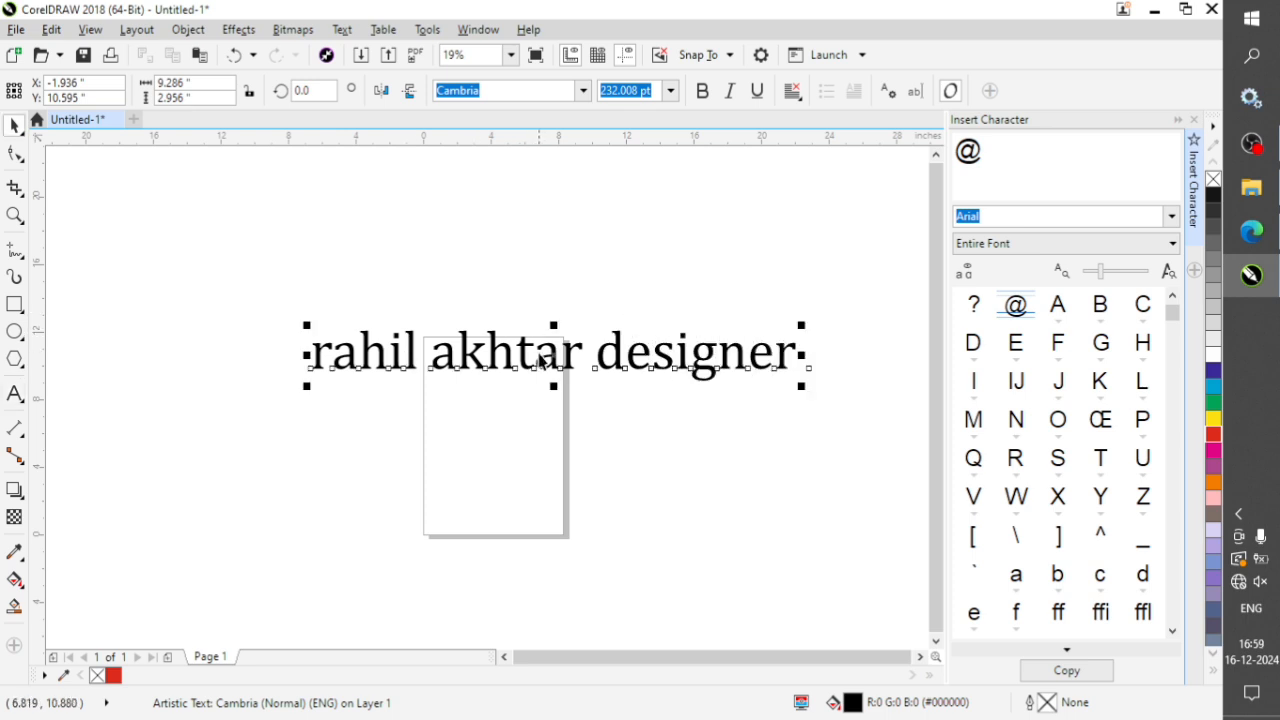
Move the artistic text line up so it sits clear above the page, and deselect it.
{"action": "left_click_drag", "start_coordinate": [538, 355], "coordinate": [518, 327]}
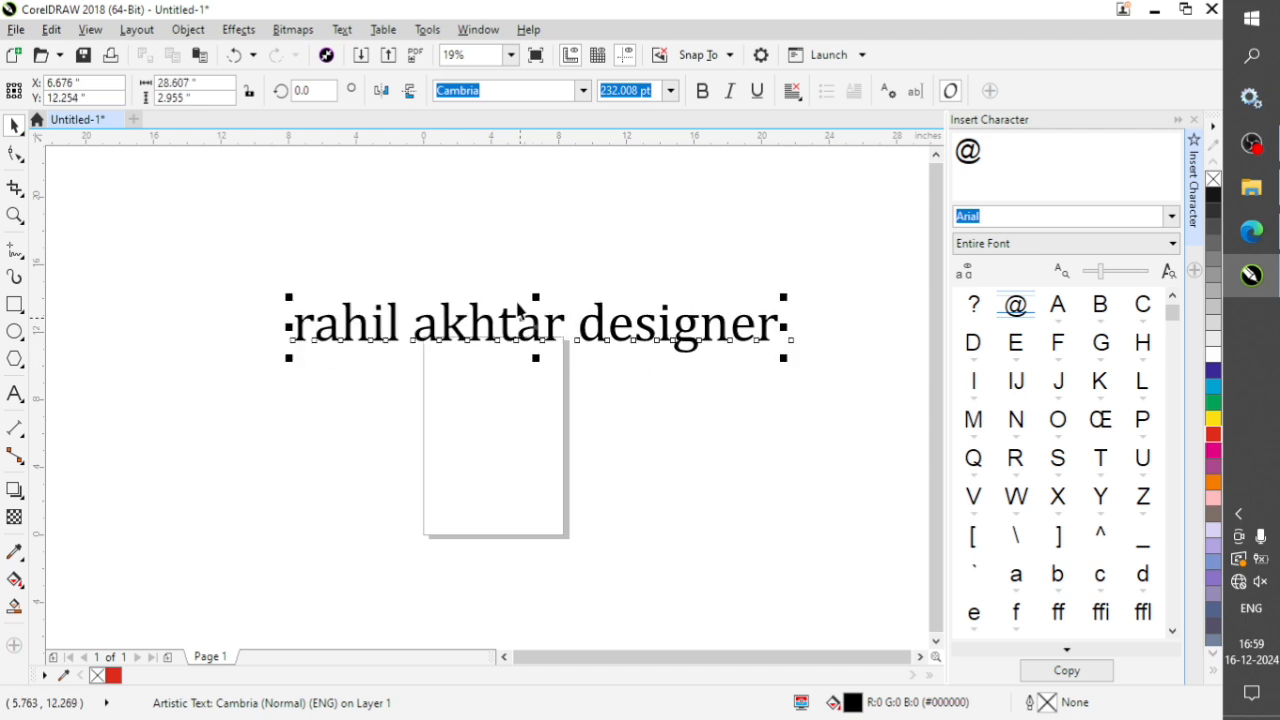
{"action": "left_click", "coordinate": [418, 420]}
{"action": "left_click_drag", "start_coordinate": [453, 324], "coordinate": [452, 291]}
{"action": "left_click", "coordinate": [300, 407]}
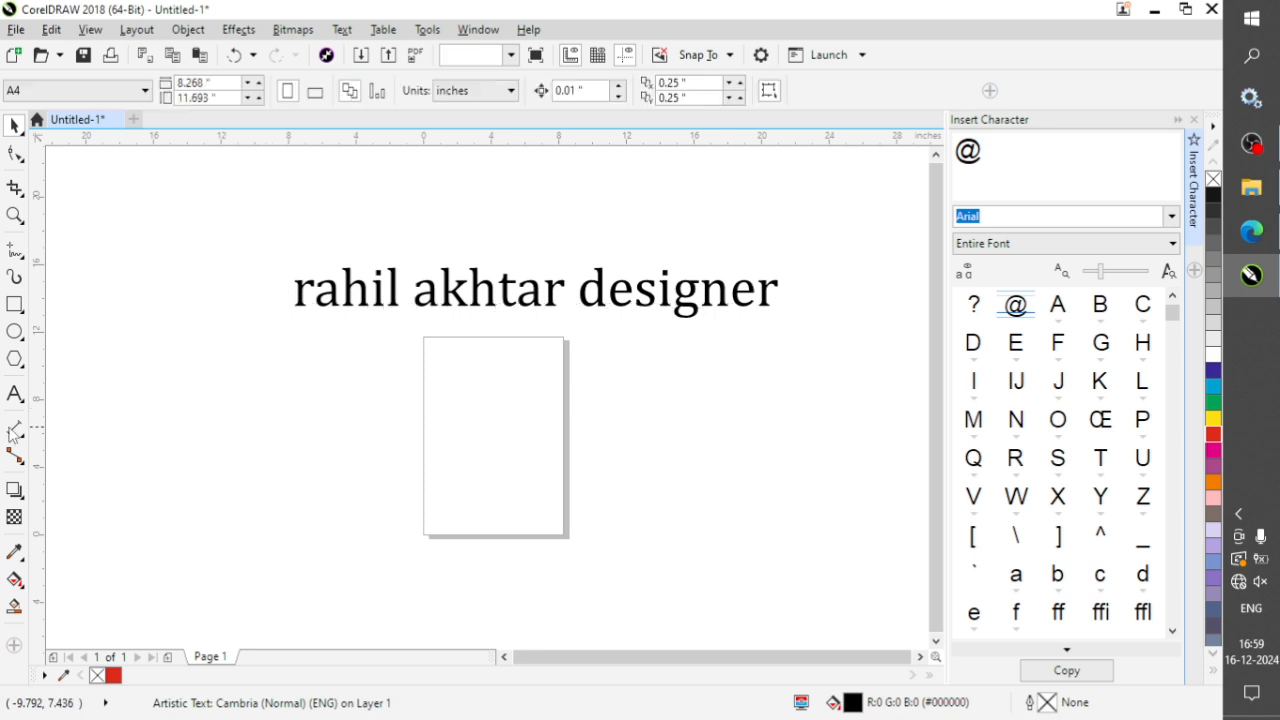
Draw a paragraph text frame about 31.44 by 6.94 inches across the page, below the artistic text.
{"action": "left_click", "coordinate": [14, 396]}
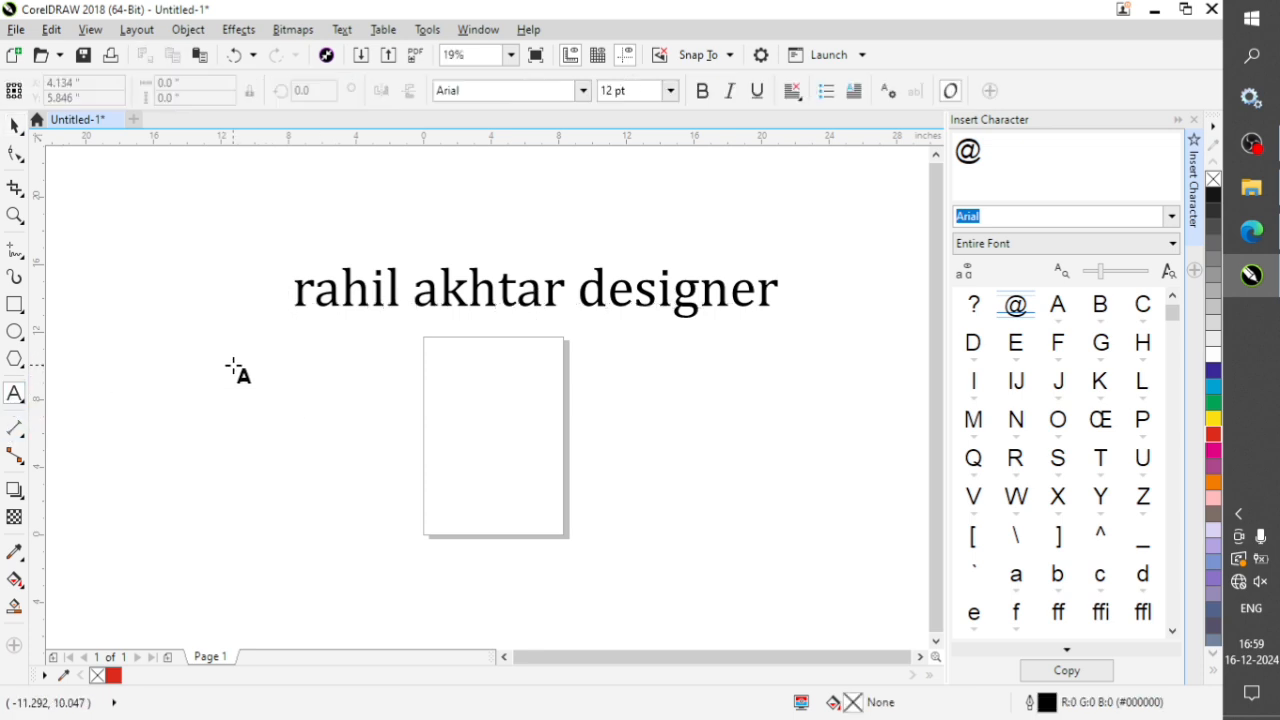
{"action": "left_click_drag", "start_coordinate": [242, 353], "coordinate": [773, 470]}
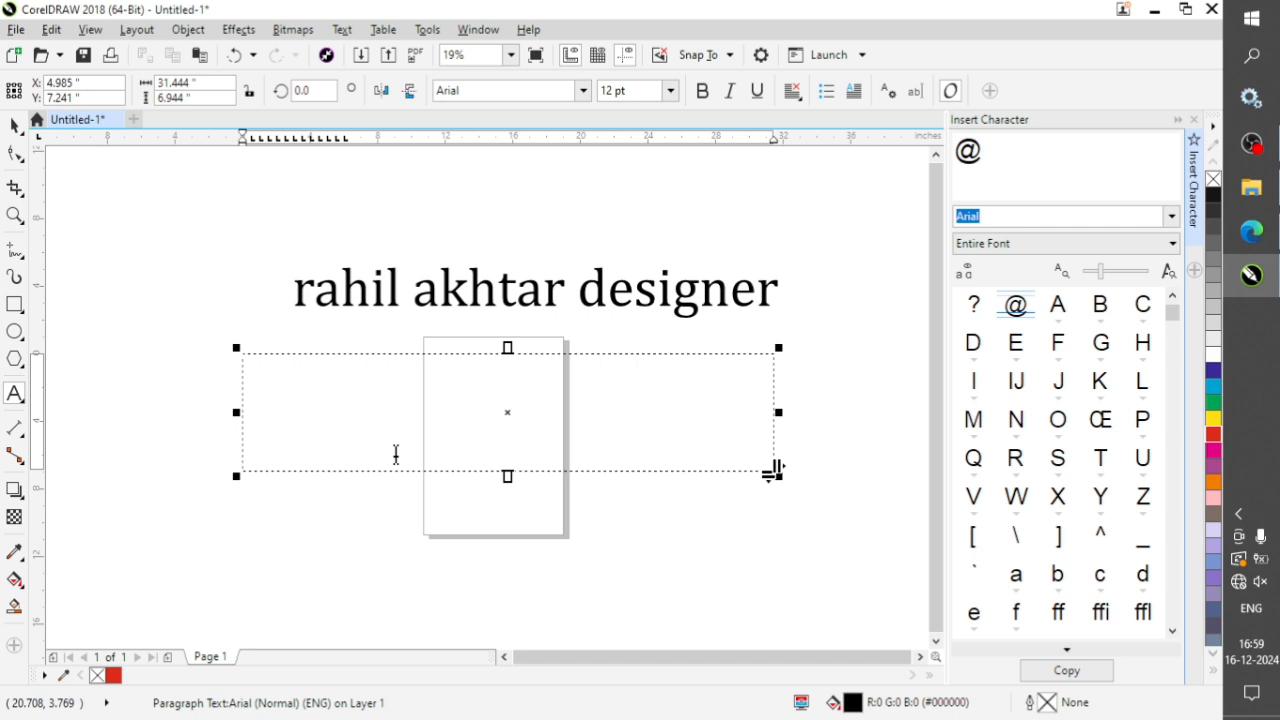
{"action": "key", "text": "ctrl+space"}
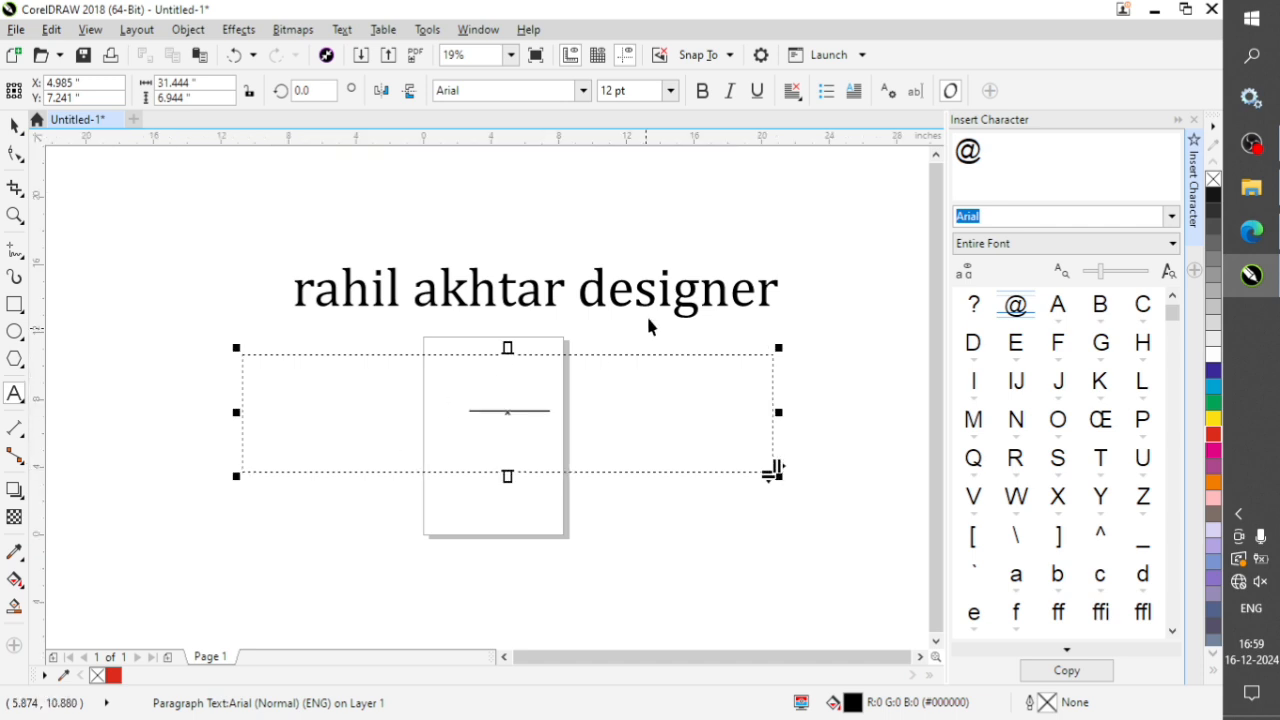
Insert the filler letters "dfgfdyhjfjghkfjfj" after "de" in the word "designer" of the artistic text.
{"action": "left_click", "coordinate": [643, 246]}
{"action": "double_click", "coordinate": [641, 300]}
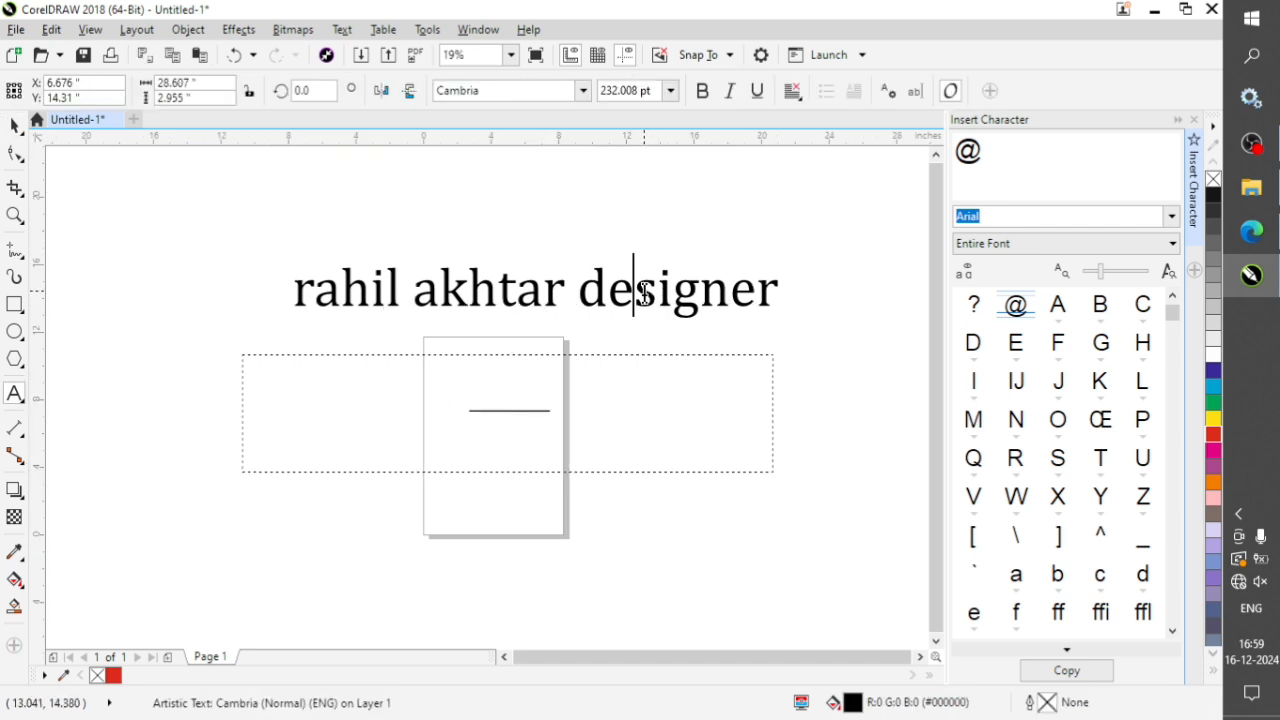
{"action": "type", "text": "dfgfdyhjfjghkfjfj"}
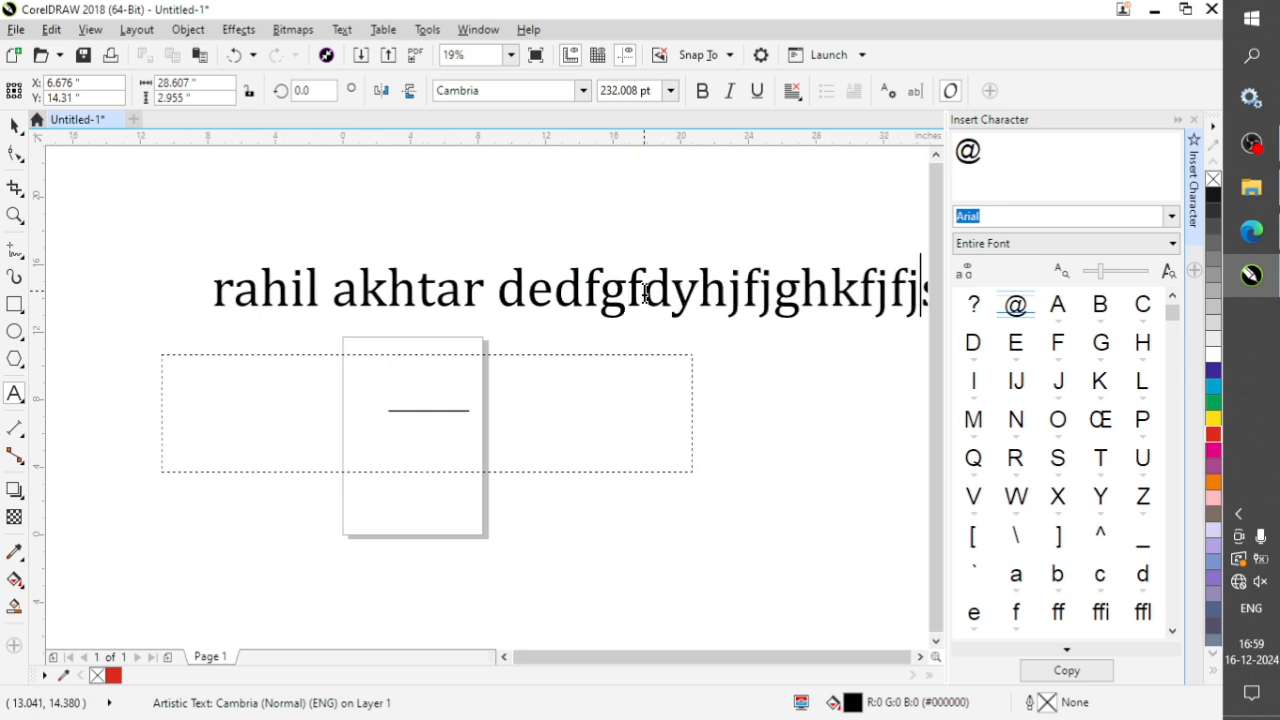
{"action": "key", "text": "ctrl+space"}
Move the paragraph text frame about 1.2 inches to the right and enter "dkjfgdfkgj" in it.
{"action": "left_click", "coordinate": [571, 417]}
{"action": "mouse_move", "coordinate": [551, 420]}
{"action": "left_mouse_down"}
{"action": "mouse_move", "coordinate": [603, 462]}
{"action": "mouse_move", "coordinate": [591, 437]}
{"action": "mouse_move", "coordinate": [563, 451]}
{"action": "mouse_move", "coordinate": [571, 423]}
{"action": "left_mouse_up"}
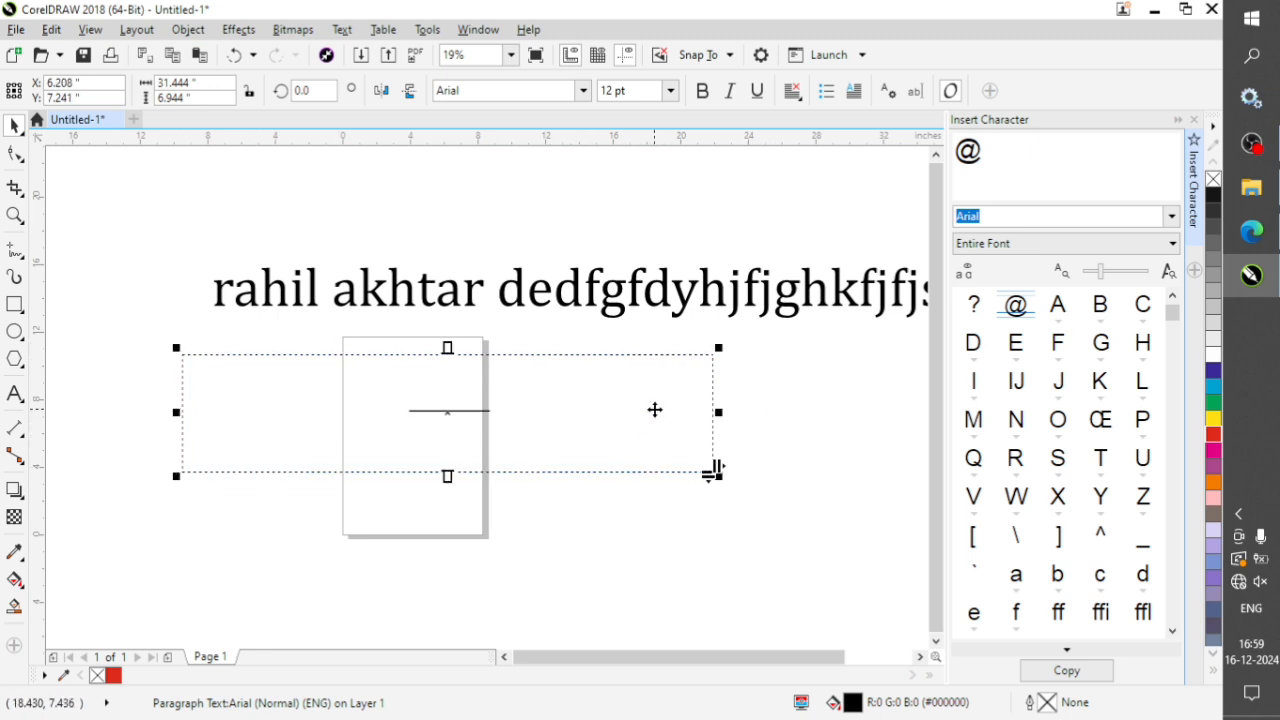
{"action": "double_click", "coordinate": [247, 384]}
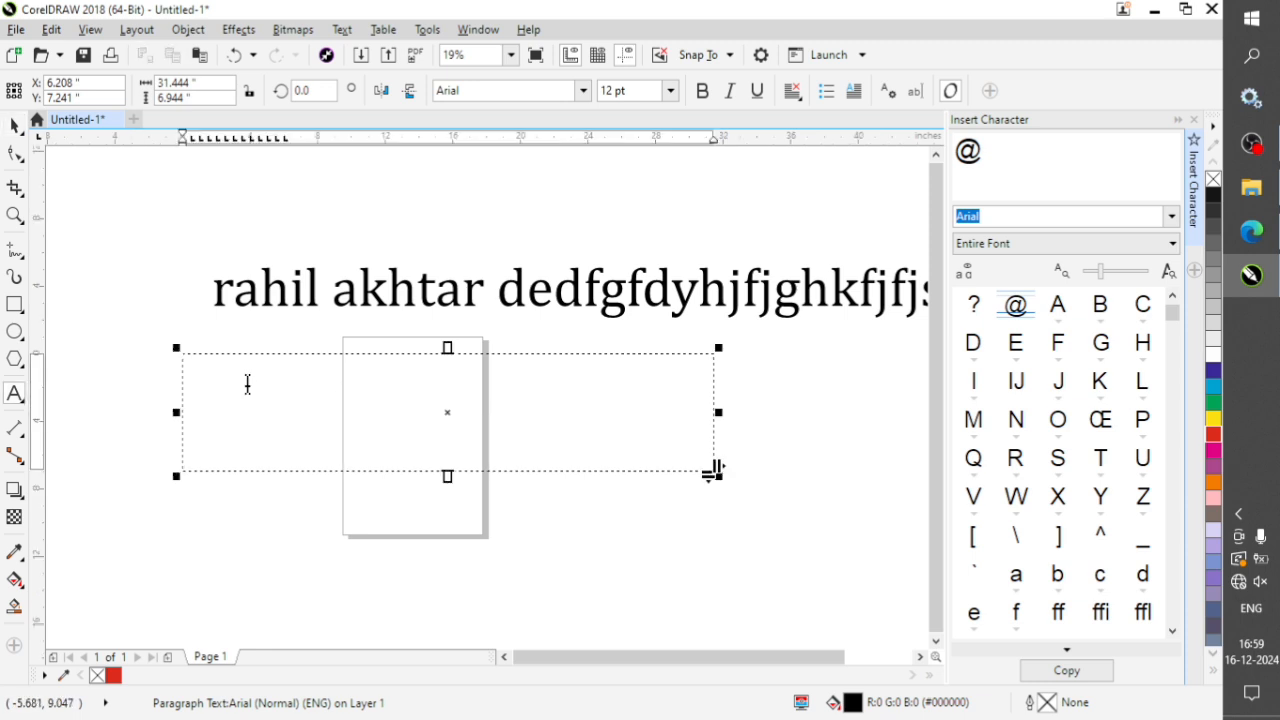
{"action": "key", "text": "ctrl+space"}
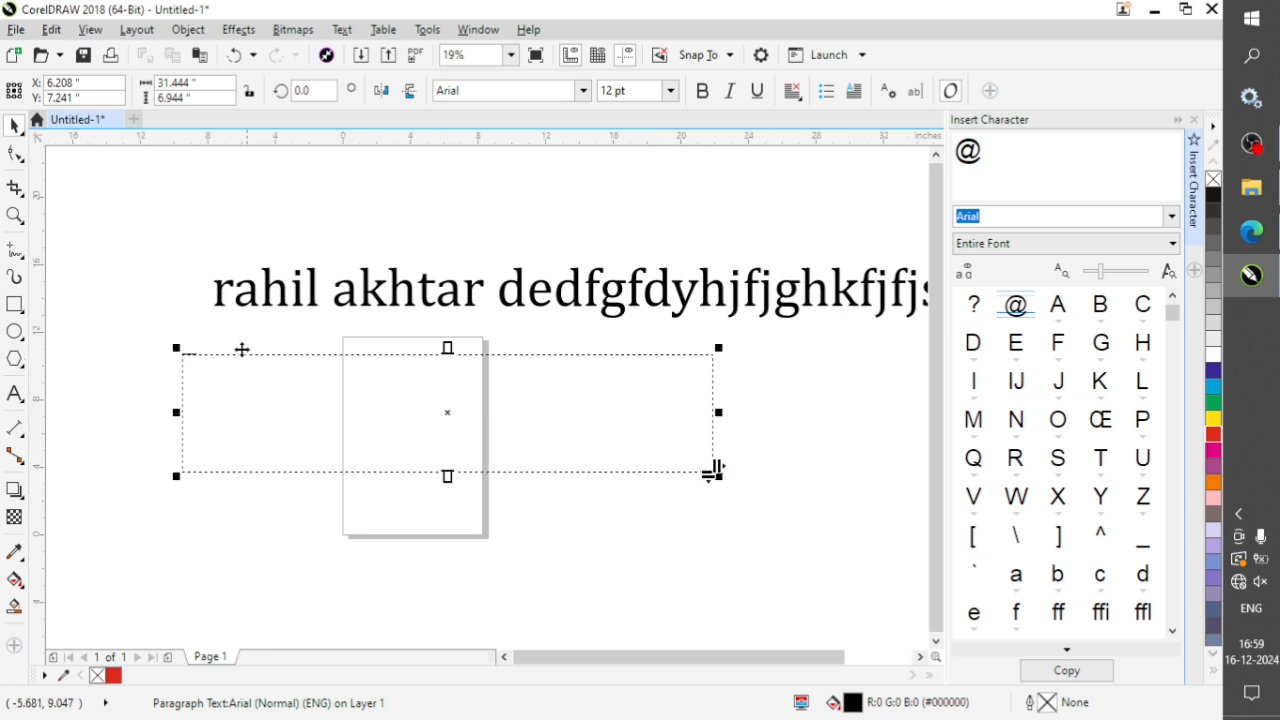
Set the paragraph text to 72 pt and continue it with random filler words onto a second line.
{"action": "left_click", "coordinate": [670, 91]}
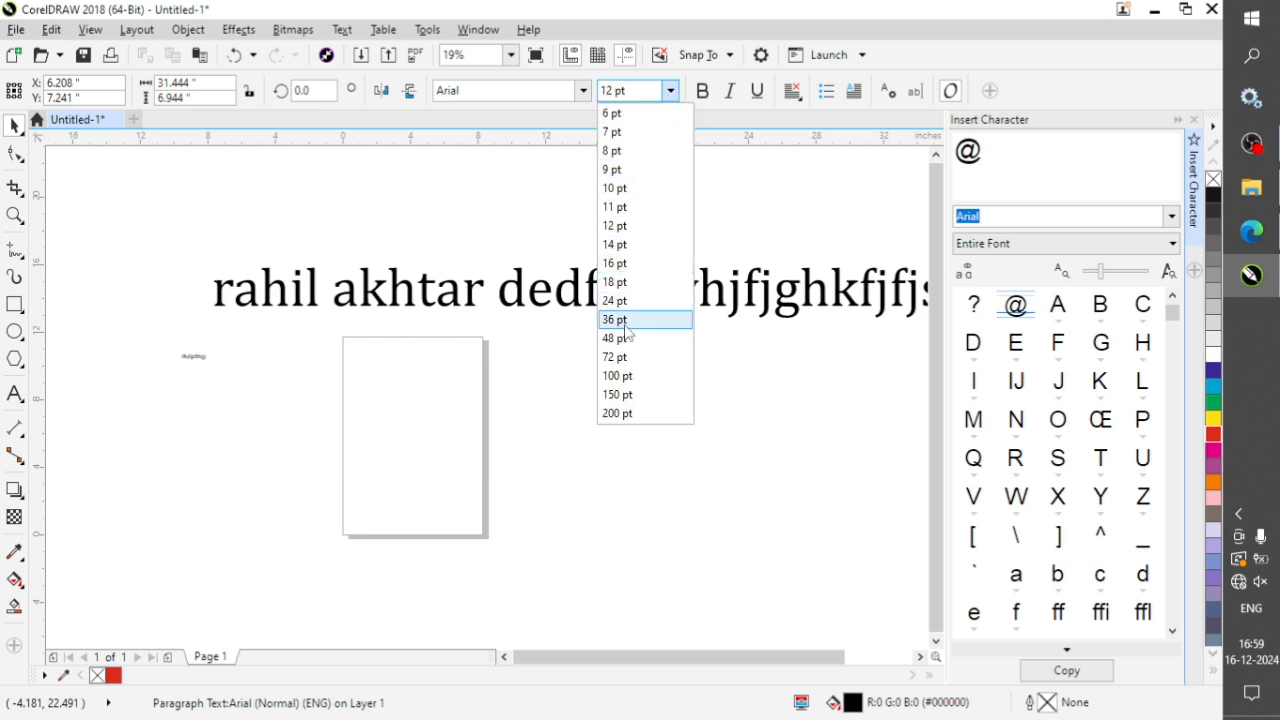
{"action": "left_click", "coordinate": [614, 357]}
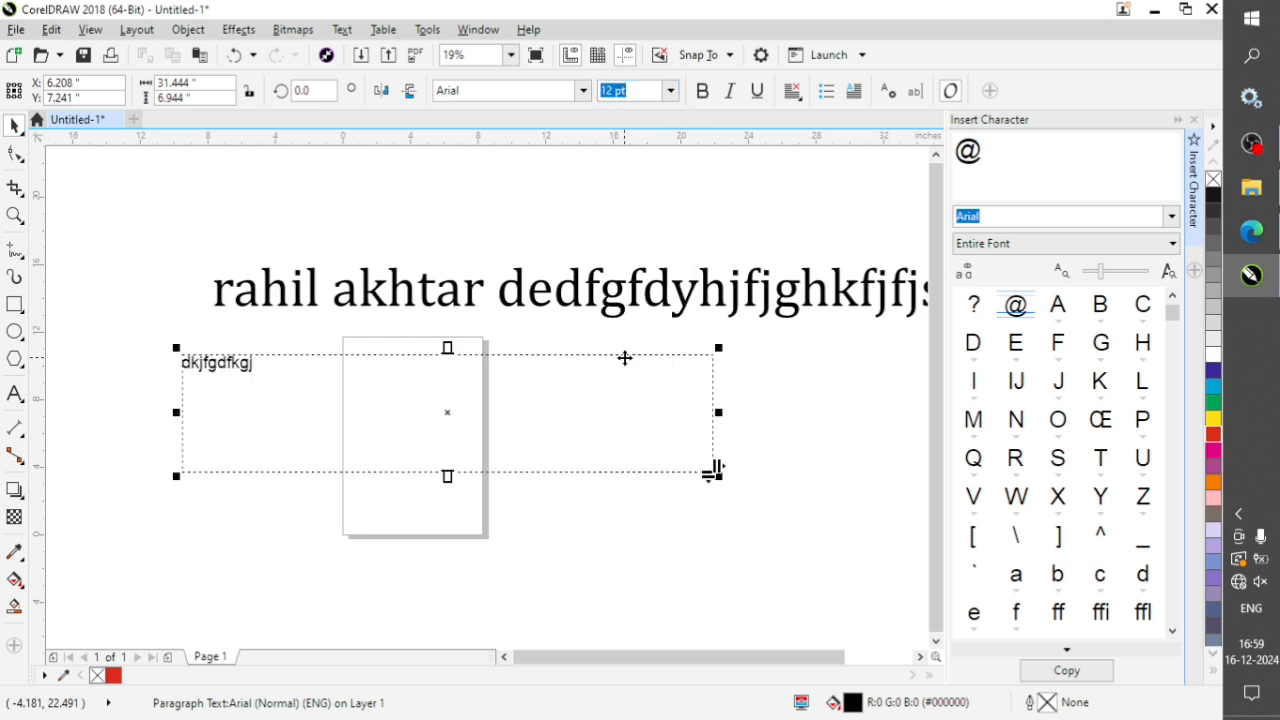
{"action": "double_click", "coordinate": [250, 362]}
{"action": "type", "text": "gfh"}
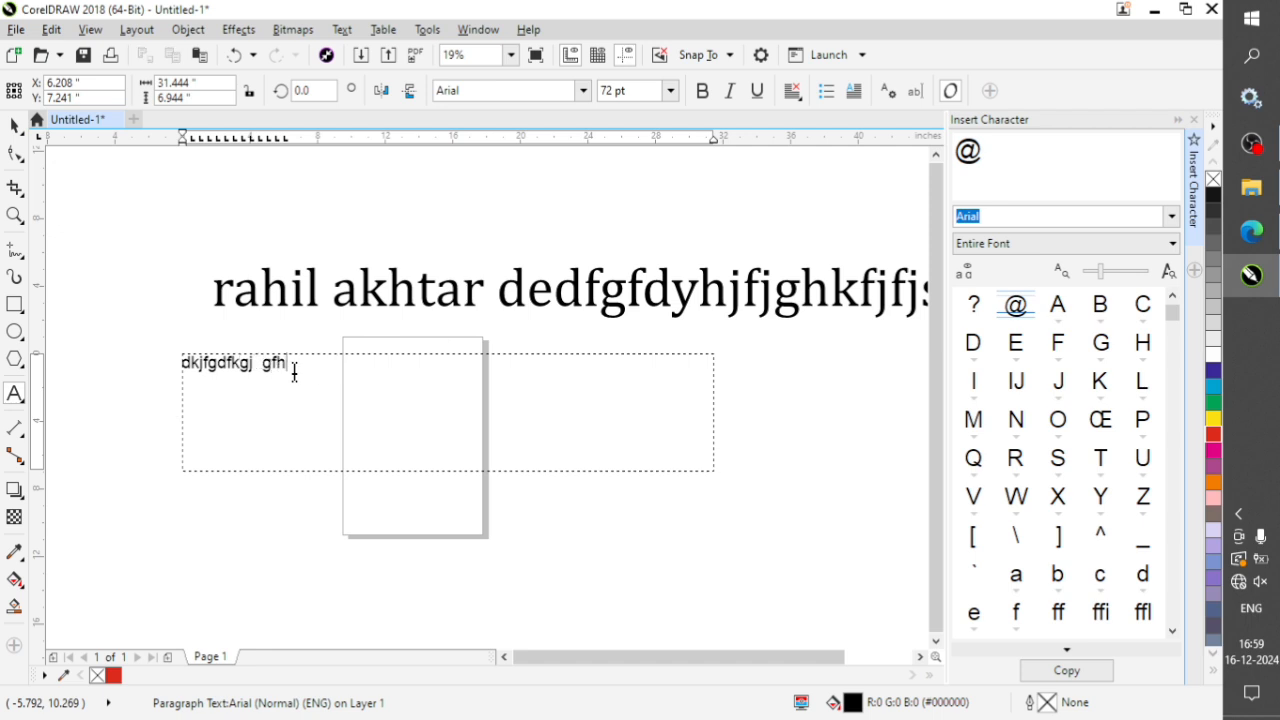
{"action": "type", "text": "hjkfg klhfglbjfg lfgk"}
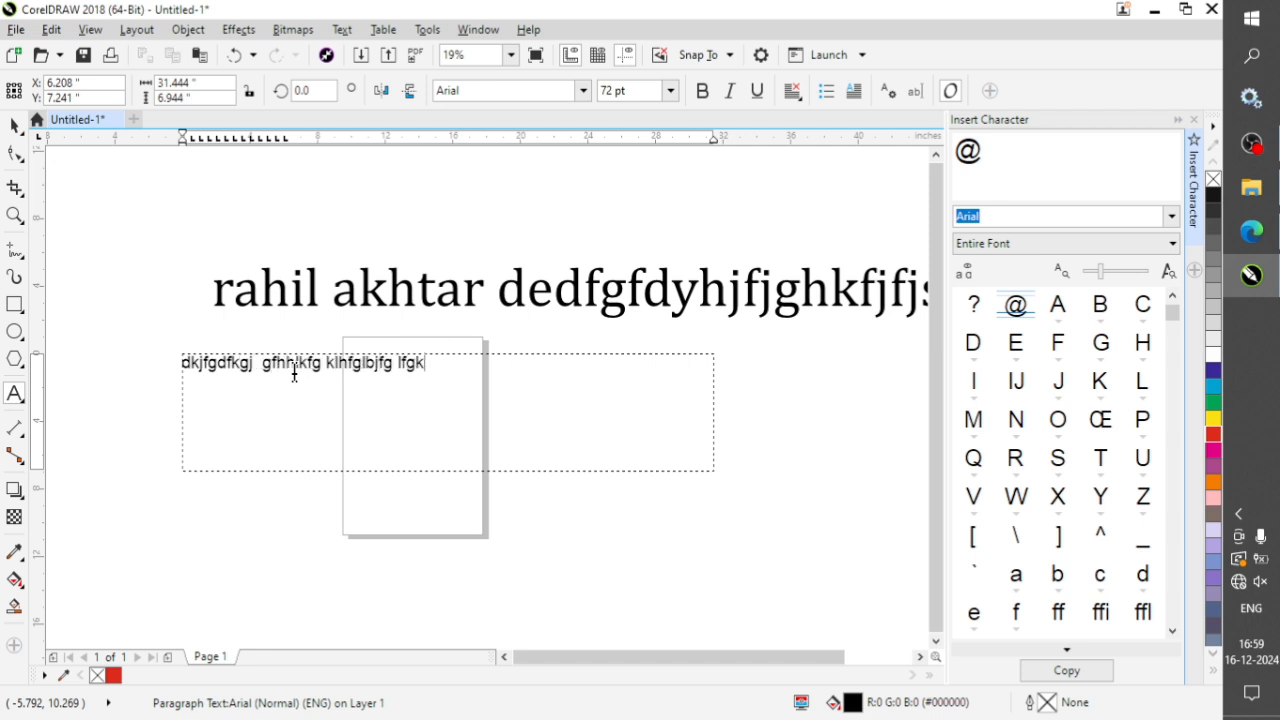
{"action": "type", "text": "hkghlkgf flkglfkh,fgkh"}
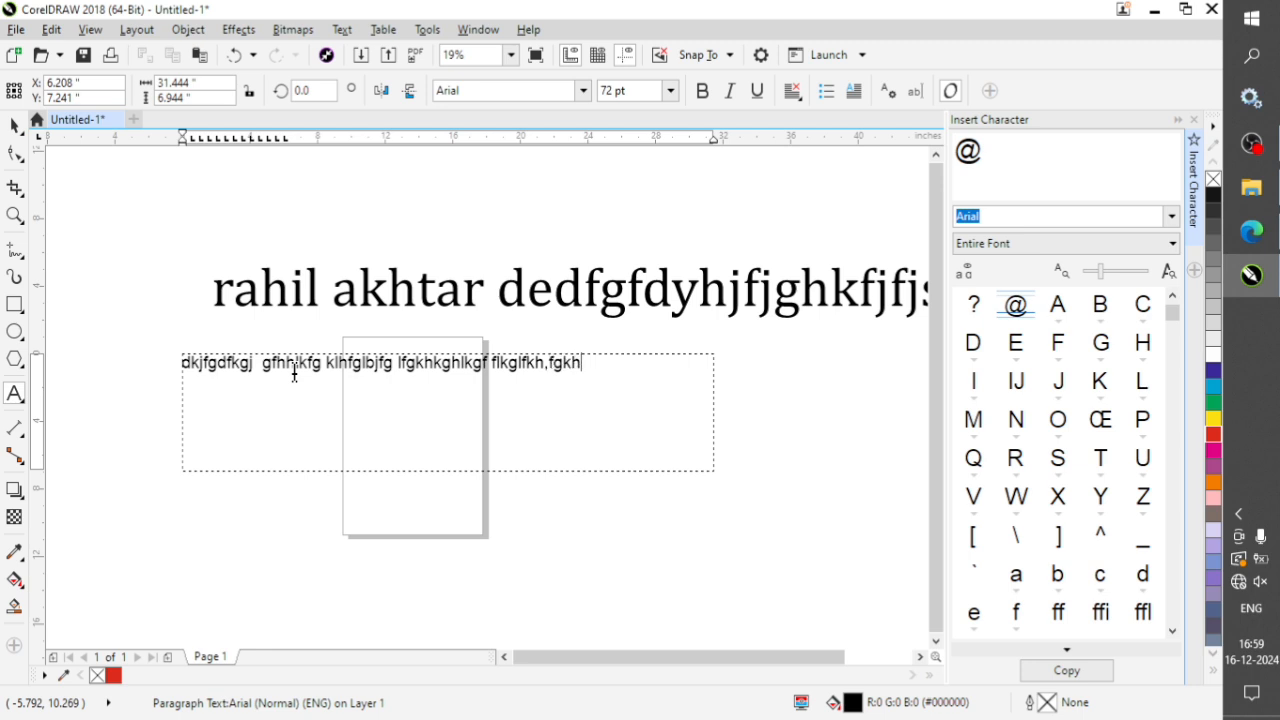
{"action": "type", "text": ";fglkhfg fgkhlgfgj"}
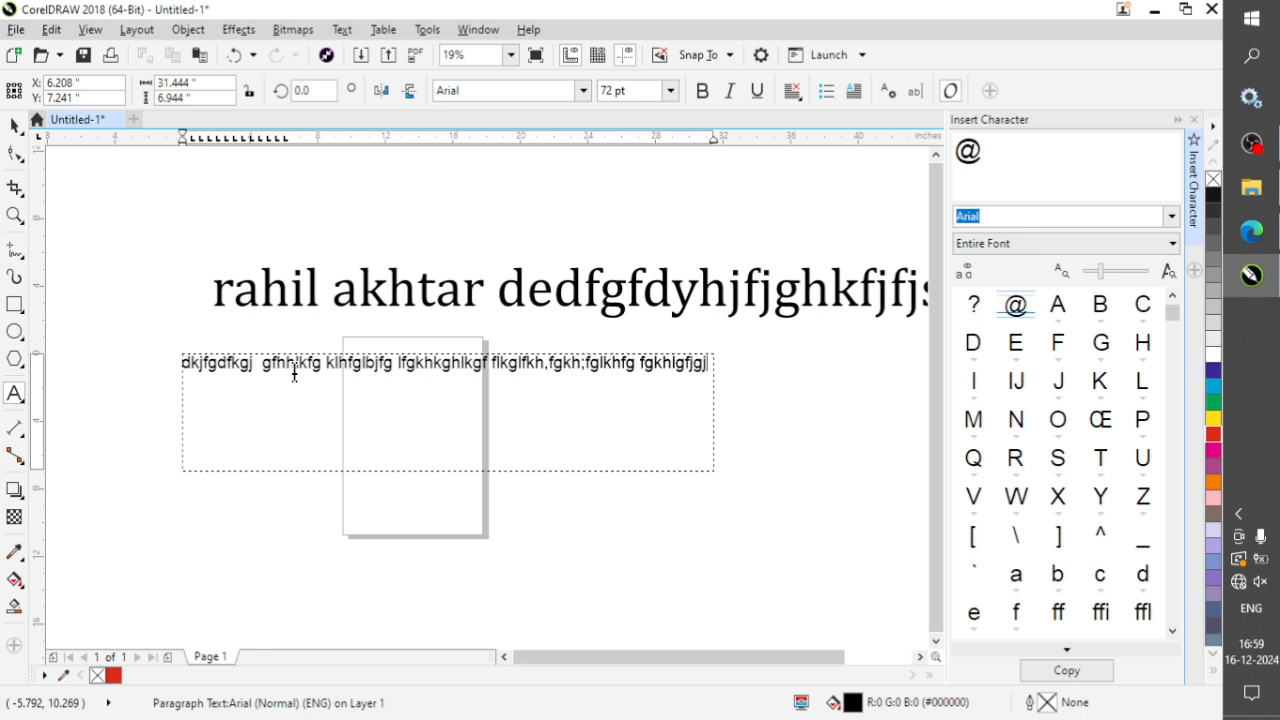
{"action": "type", "text": " gfhgfgfjhjg"}
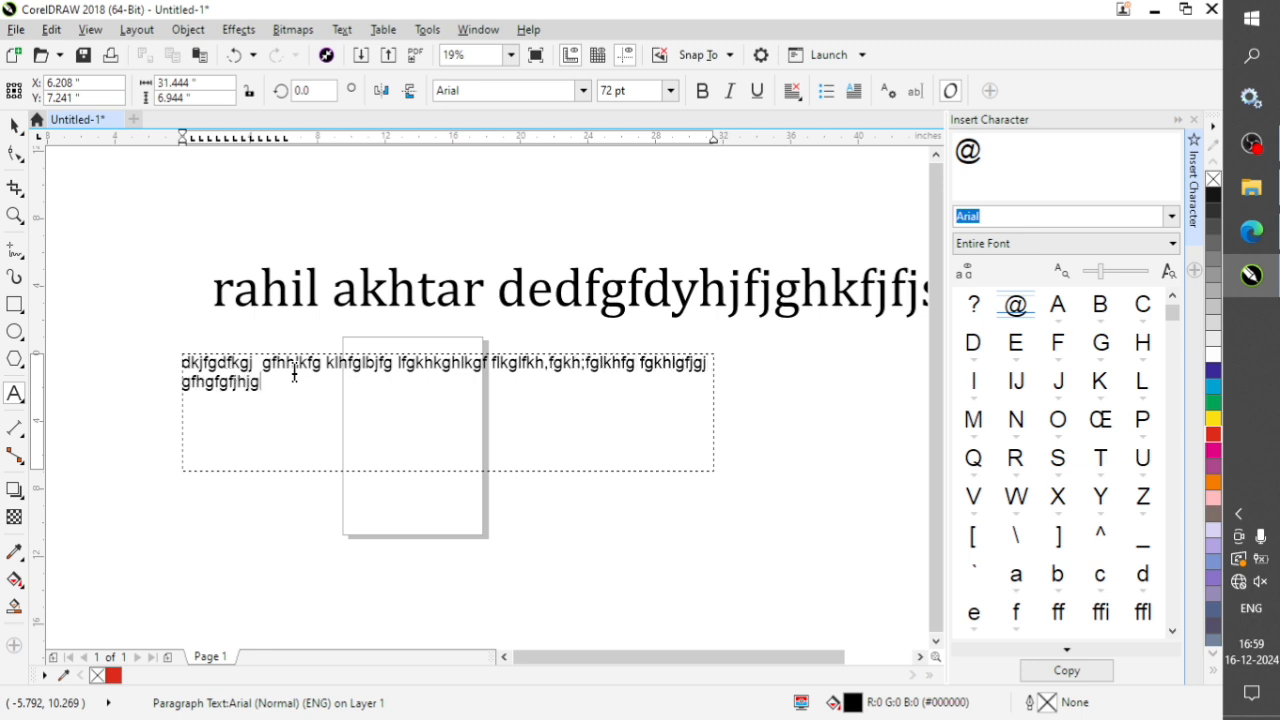
Delete the paragraph text frame with its filler text.
{"action": "key", "text": "ctrl+space"}
{"action": "key", "text": "Delete"}
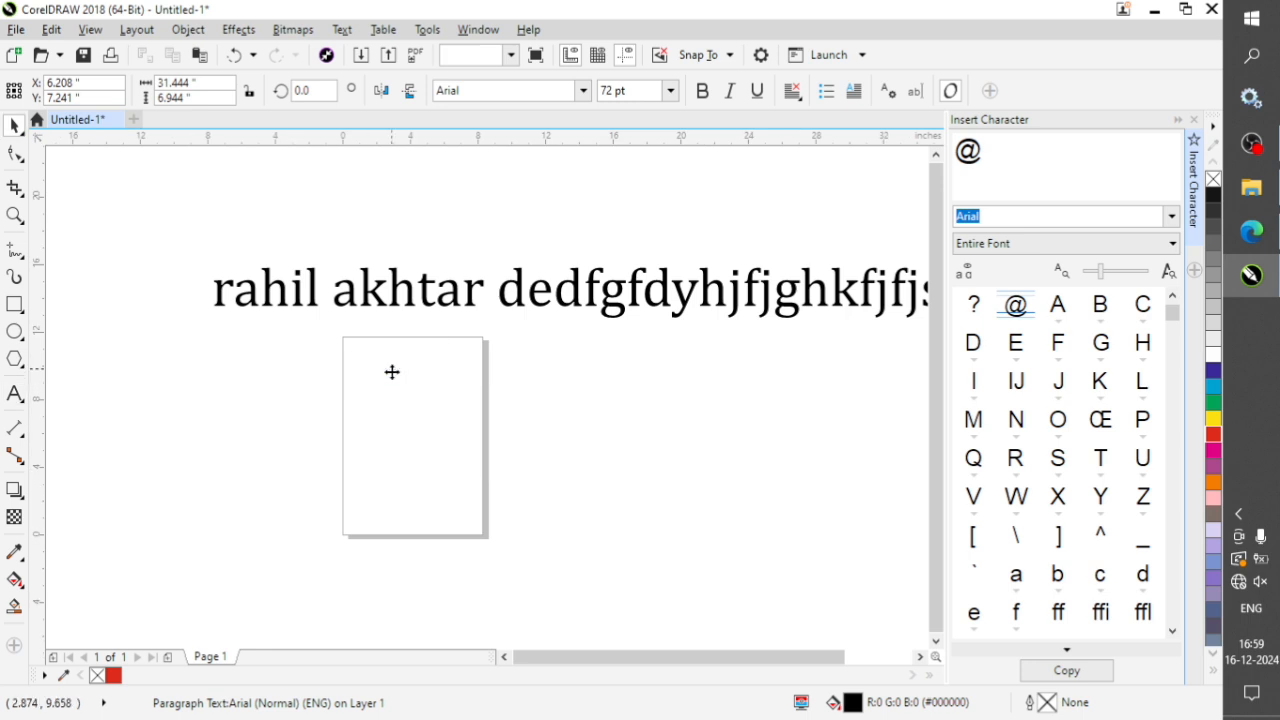
{"action": "left_click", "coordinate": [24, 403]}
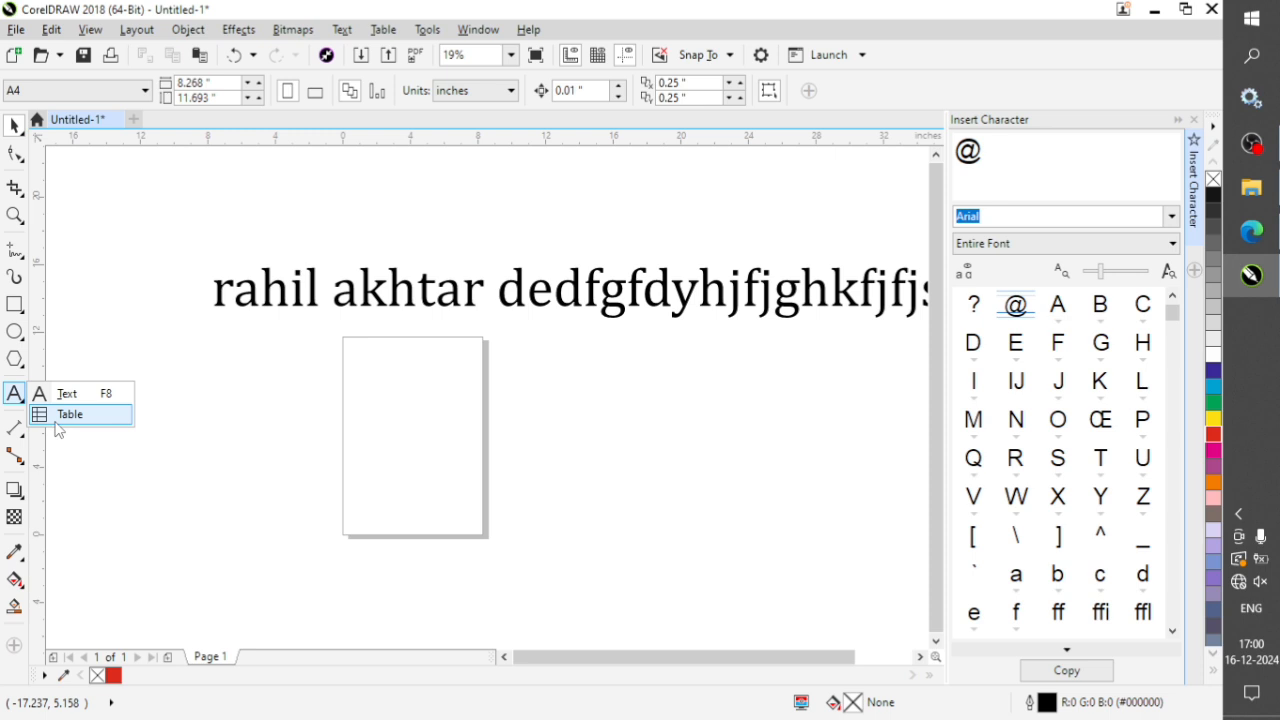
Delete the line of artistic text above the page.
{"action": "left_click", "coordinate": [372, 300]}
{"action": "key", "text": "Delete"}
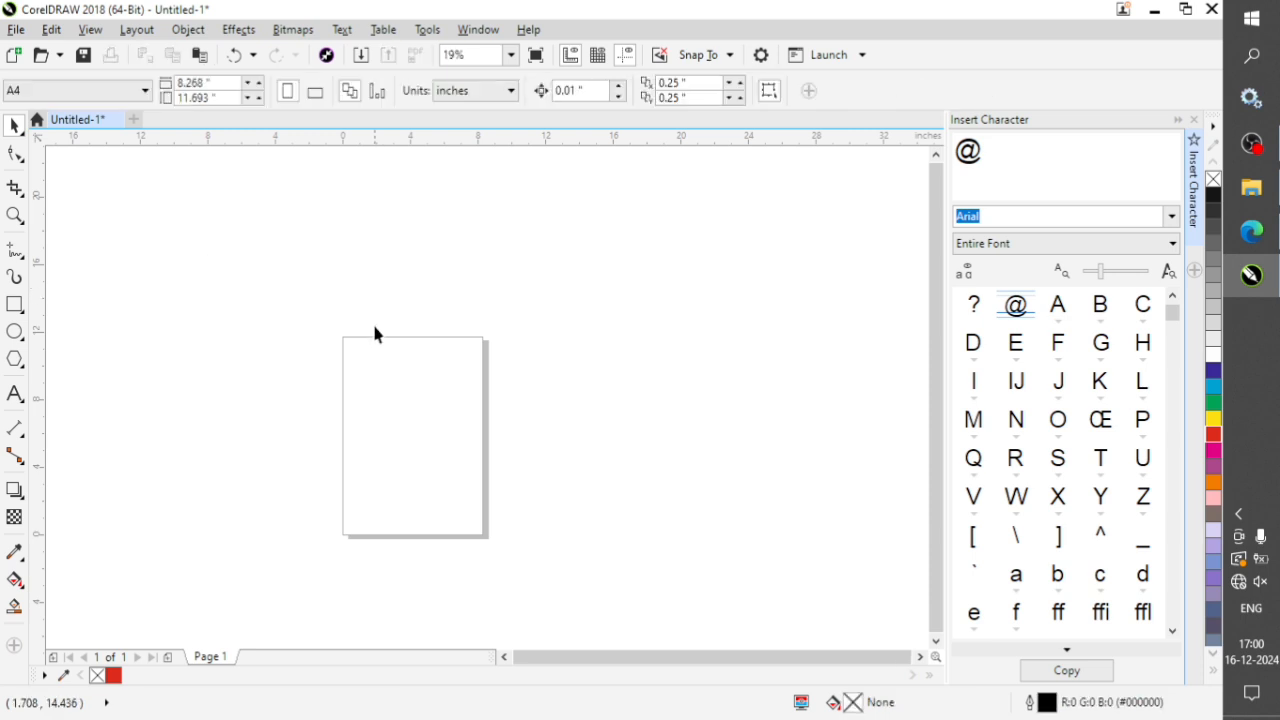
Draw a table with 5 rows and 10 columns, about 20.3 by 11.7 inches, starting at the page's upper-left corner.
{"action": "mouse_move", "coordinate": [15, 393]}
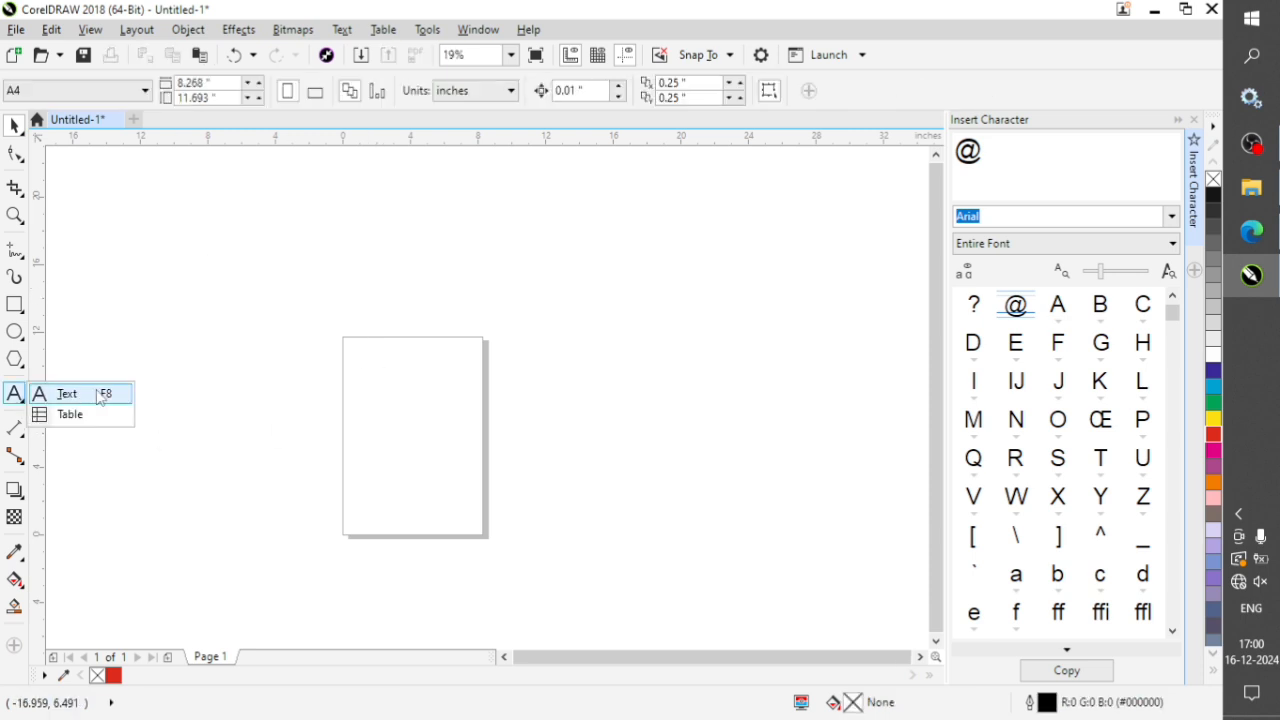
{"action": "left_click", "coordinate": [72, 416]}
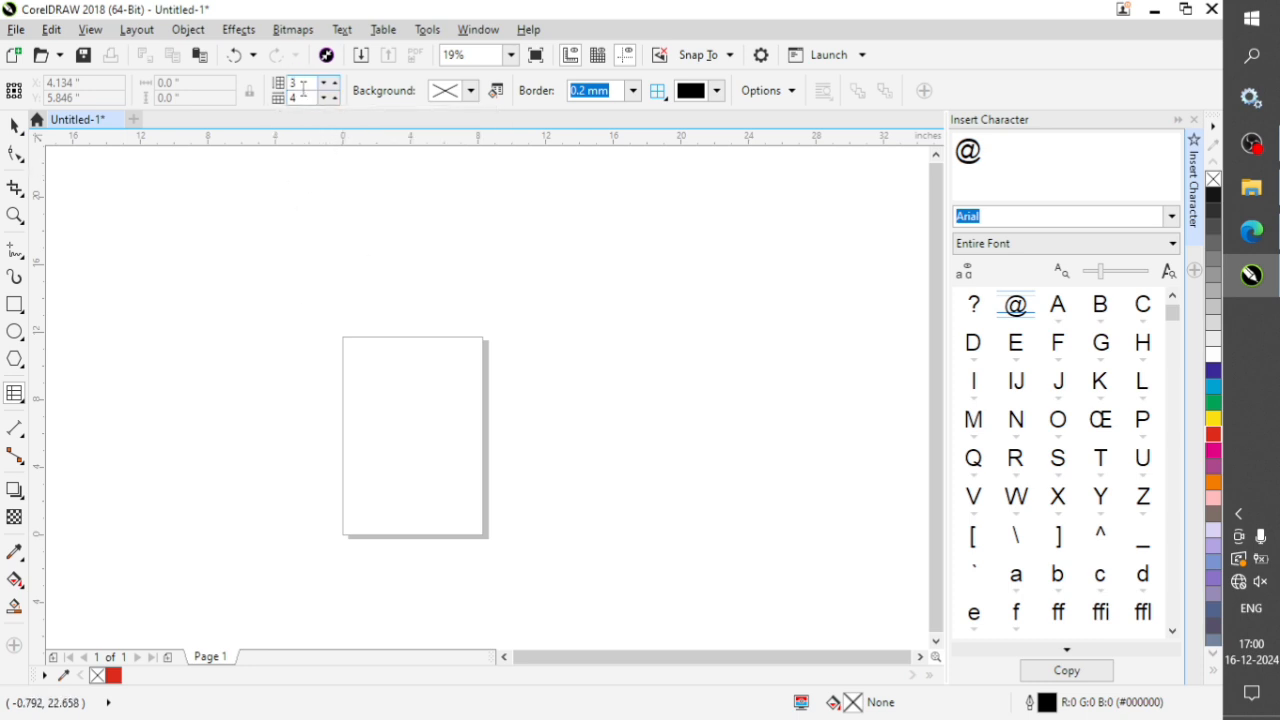
{"action": "type", "text": "5"}
{"action": "left_click", "coordinate": [298, 98]}
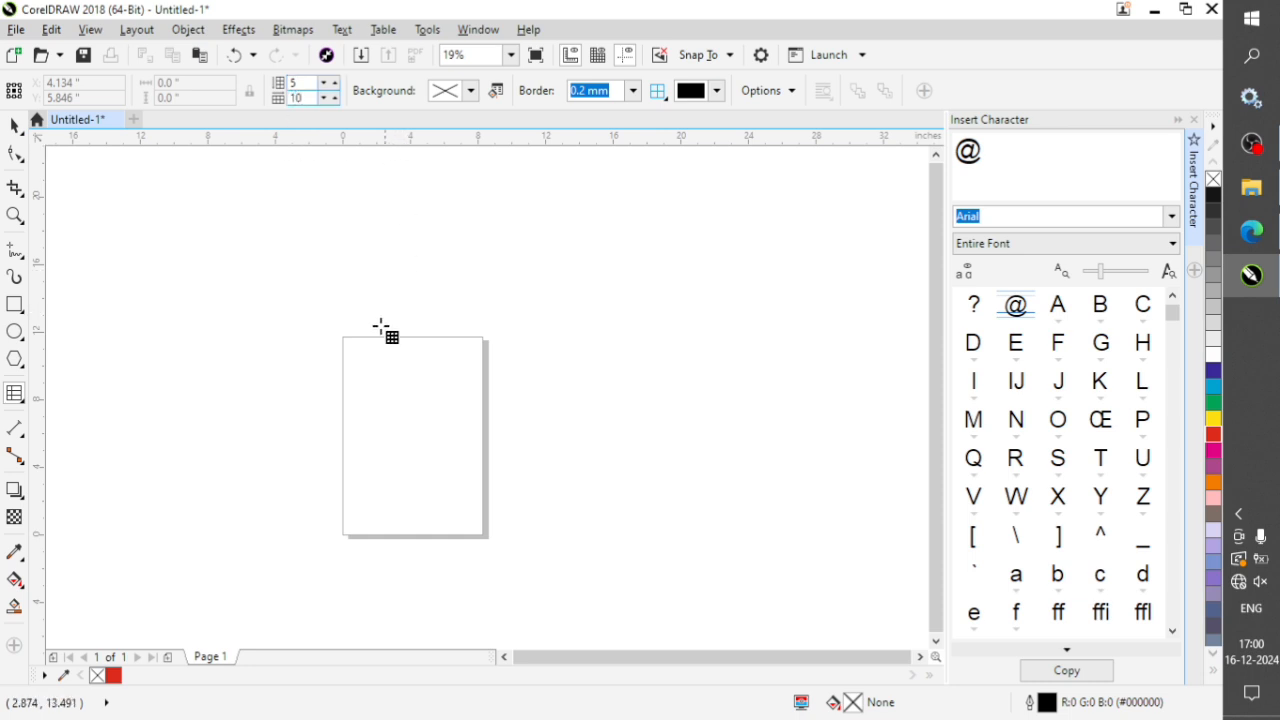
{"action": "left_click_drag", "start_coordinate": [342, 336], "coordinate": [680, 512]}
{"action": "left_click", "coordinate": [15, 125]}
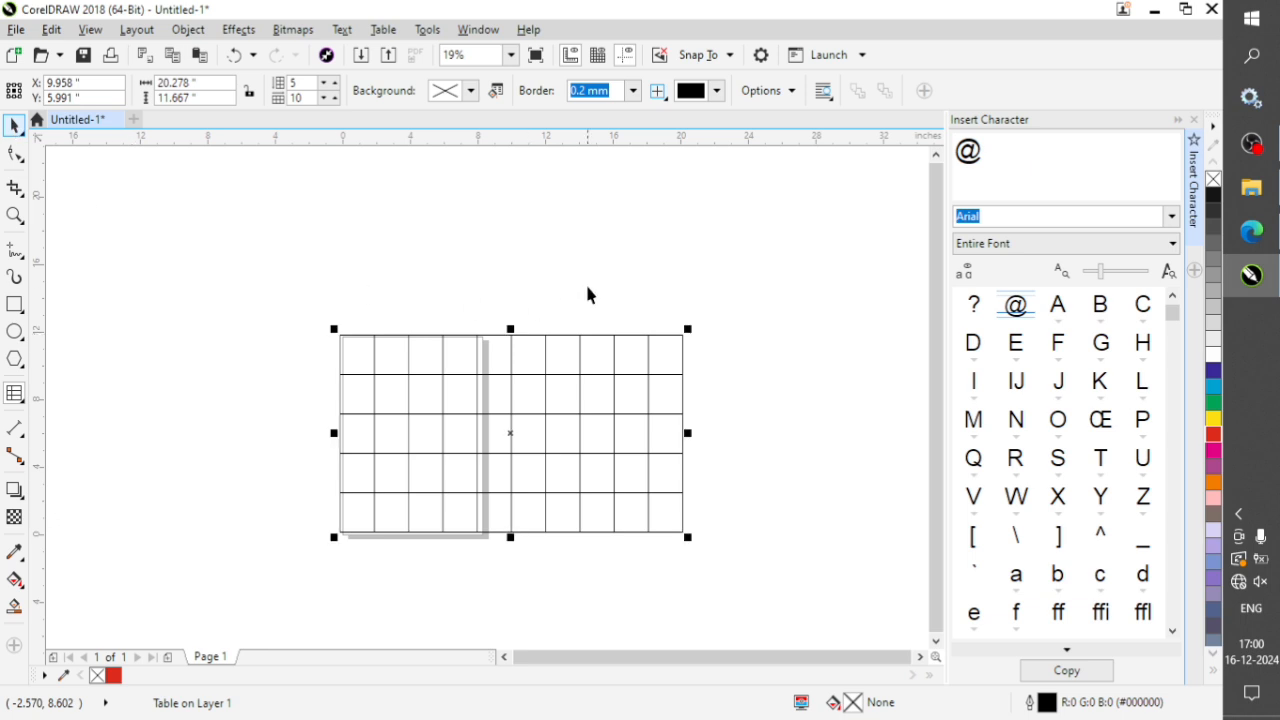
Resize the table to about 8.2 inches wide and 3.5 inches high so it fits across the page's upper part.
{"action": "left_click", "coordinate": [590, 295]}
{"action": "left_click", "coordinate": [651, 420]}
{"action": "left_click_drag", "start_coordinate": [686, 433], "coordinate": [540, 446]}
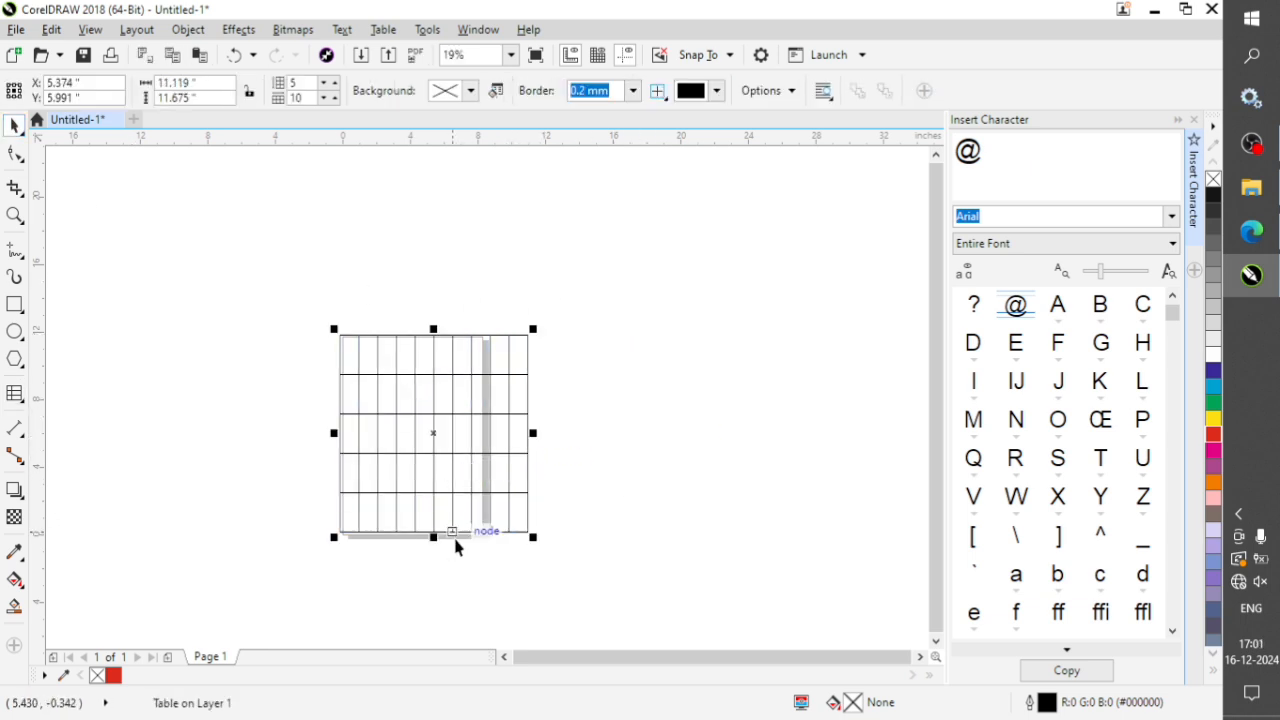
{"action": "left_click_drag", "start_coordinate": [435, 538], "coordinate": [480, 363]}
Try red and white backgrounds on the table and finish with a 10% black fill.
{"action": "scroll", "coordinate": [397, 346], "scroll_direction": "up", "scroll_amount": 2}
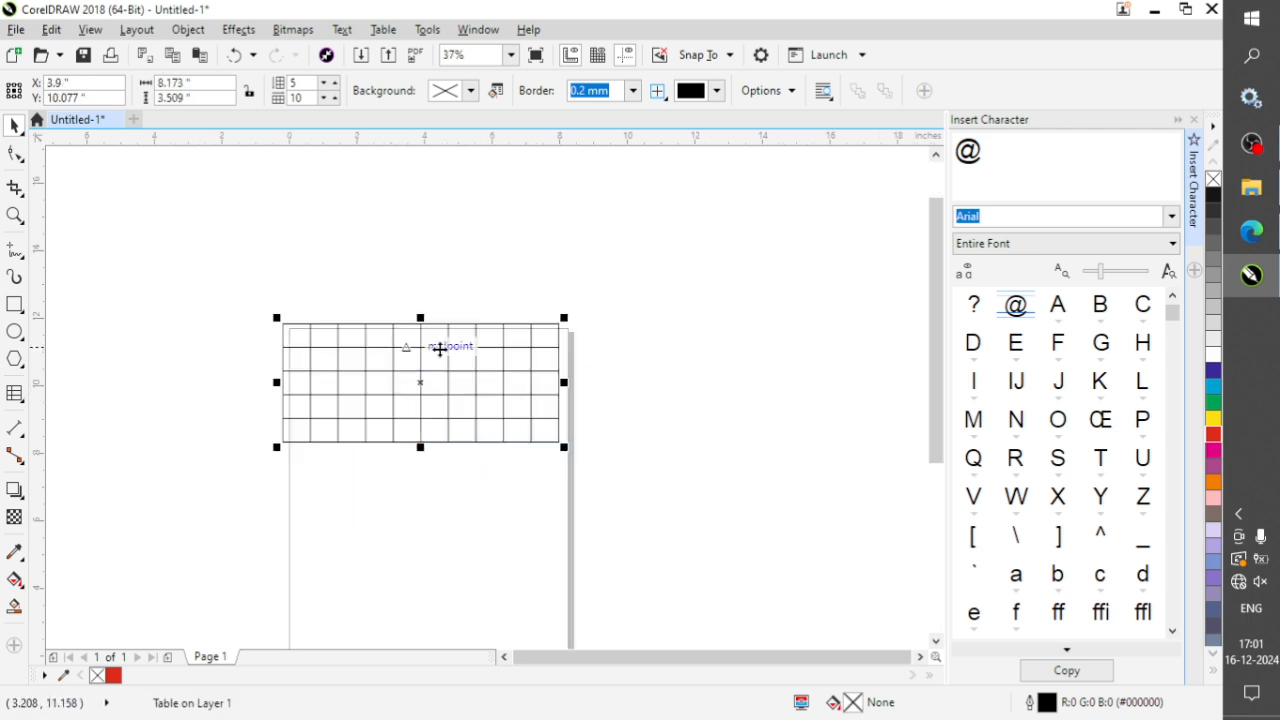
{"action": "left_click", "coordinate": [1212, 437]}
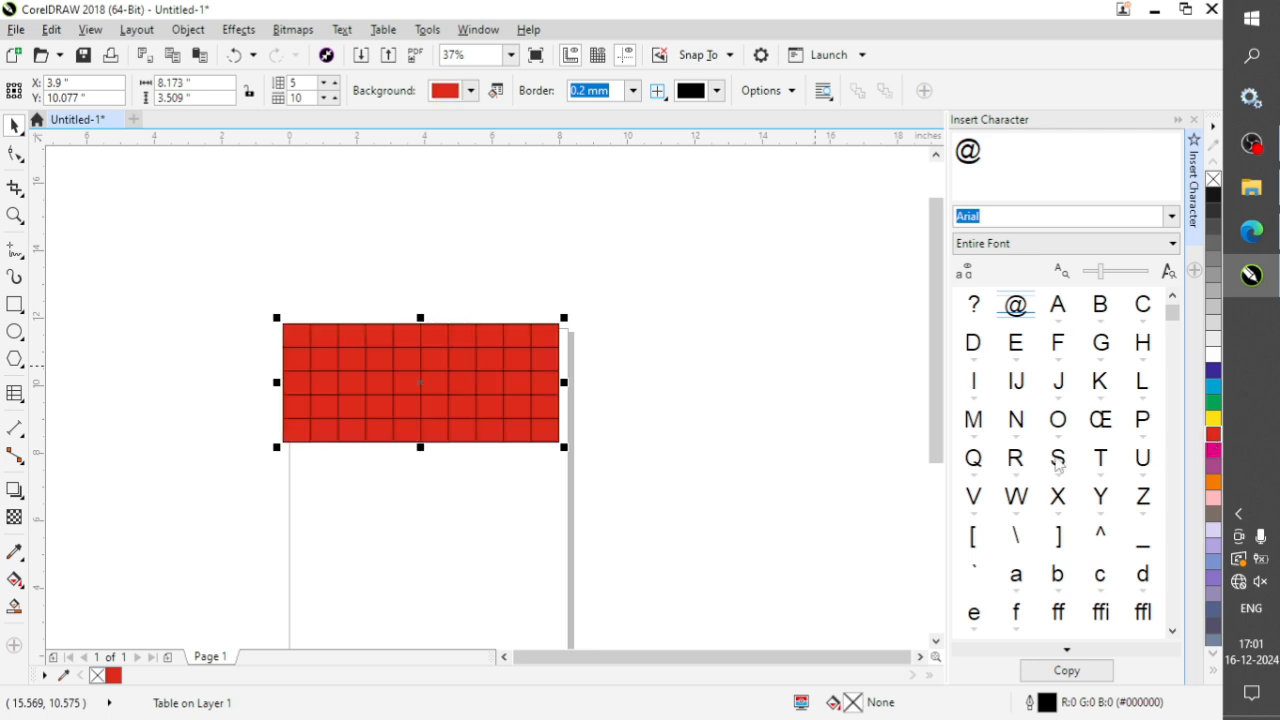
{"action": "left_click", "coordinate": [1212, 355]}
{"action": "left_click", "coordinate": [1212, 341]}
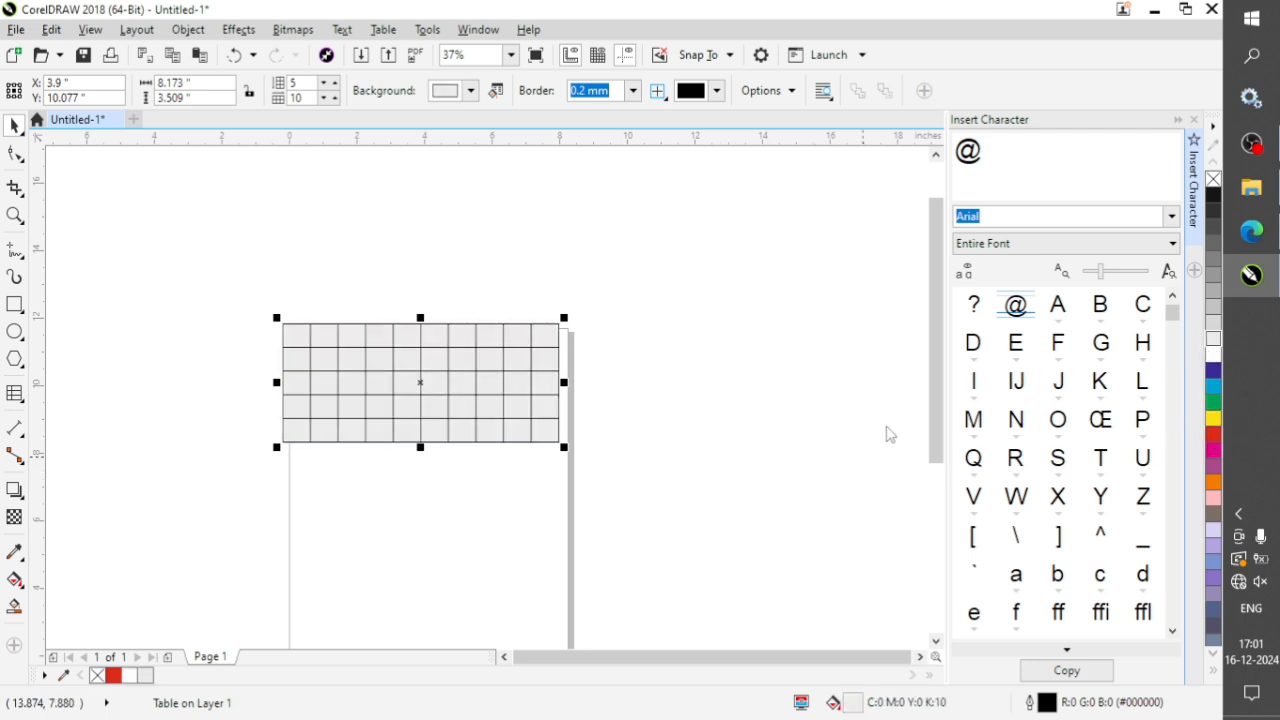
{"action": "left_click", "coordinate": [678, 420]}
Move the table about 0.28 inch to the right and 0.38 inch down so it sits inside the page.
{"action": "left_click", "coordinate": [466, 363]}
{"action": "scroll", "coordinate": [466, 366], "scroll_direction": "up", "scroll_amount": 1}
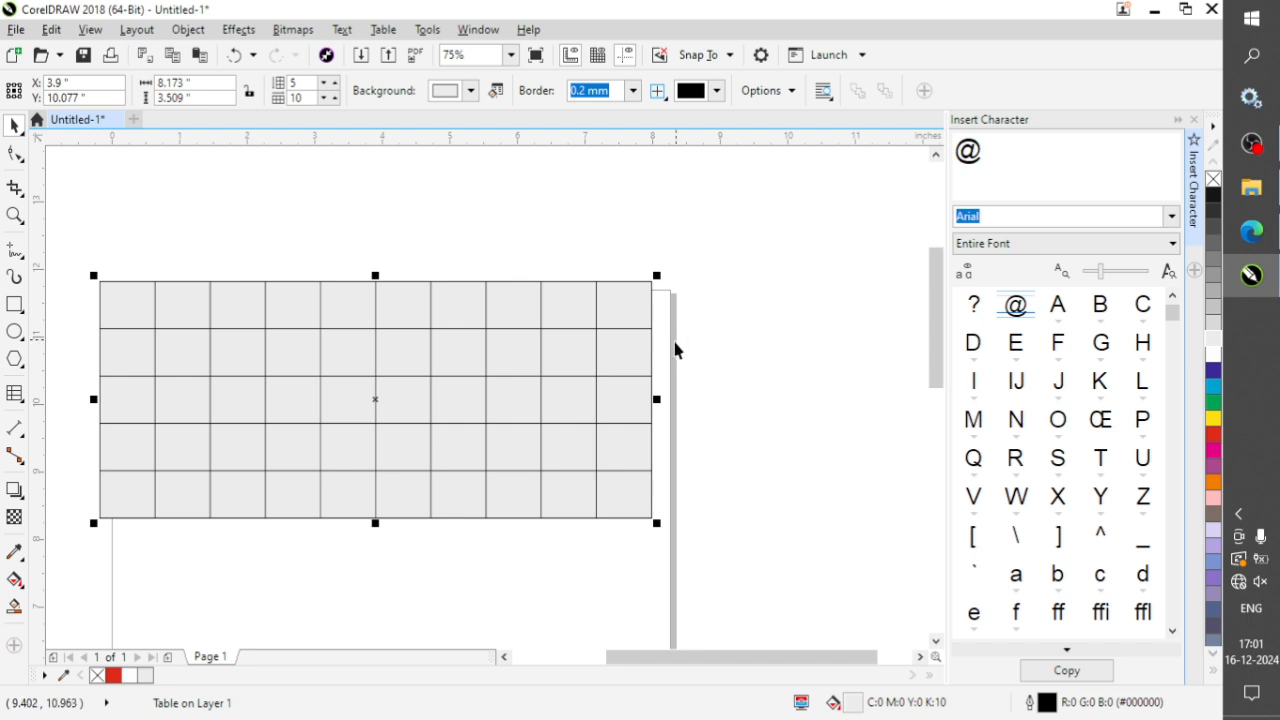
{"action": "left_click_drag", "start_coordinate": [531, 306], "coordinate": [540, 343]}
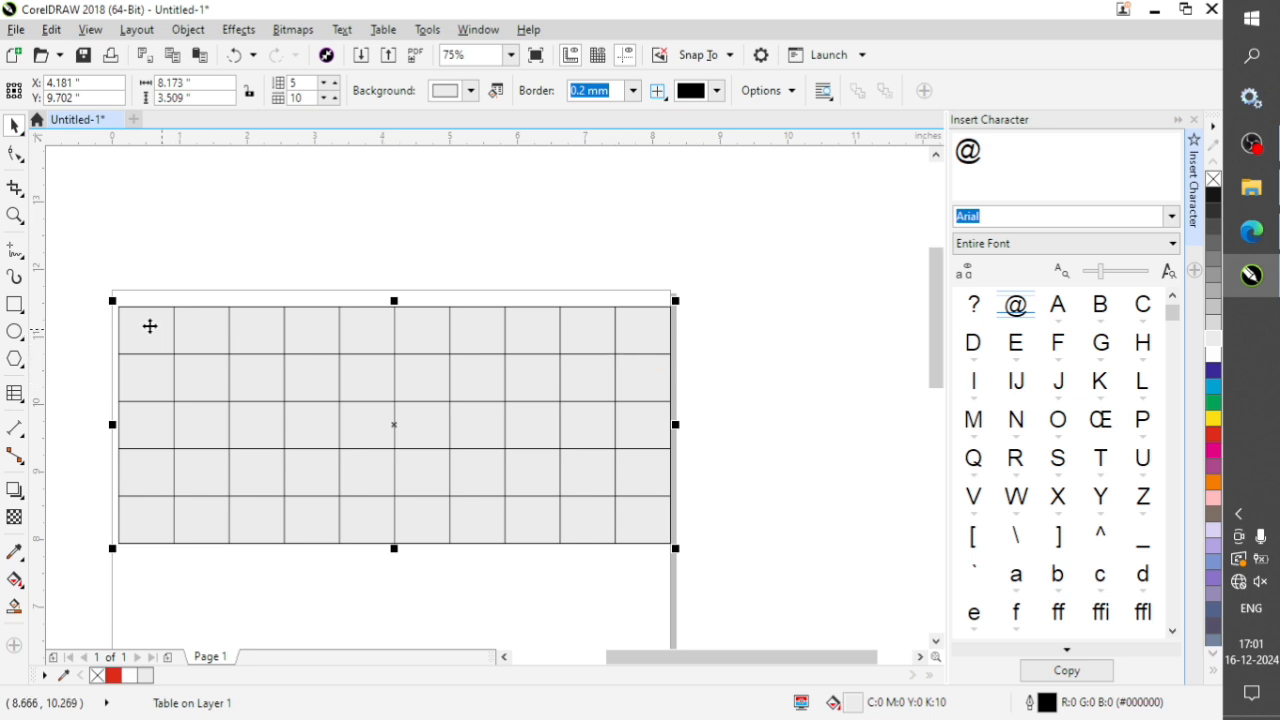
Colour the table's outside border cyan, and switch the border selection to All to colour every border red.
{"action": "right_click", "coordinate": [1212, 393]}
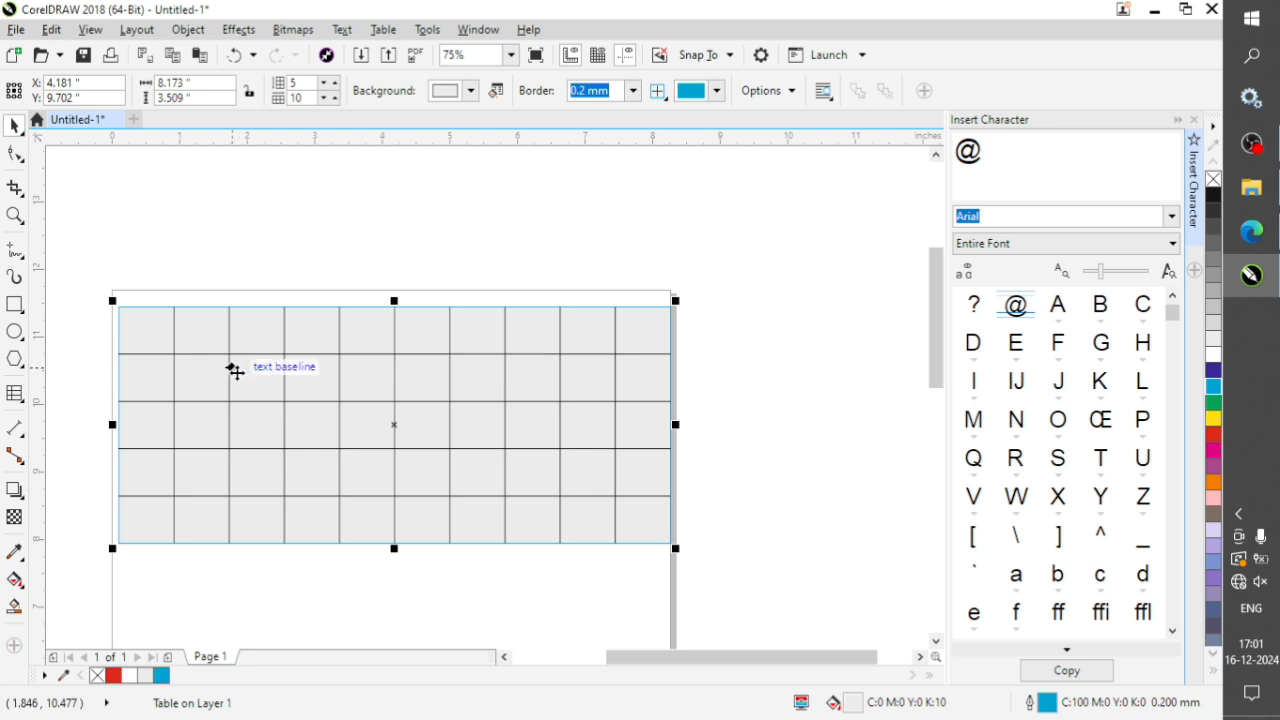
{"action": "left_click", "coordinate": [666, 96]}
{"action": "left_click", "coordinate": [666, 96]}
{"action": "left_click", "coordinate": [666, 95]}
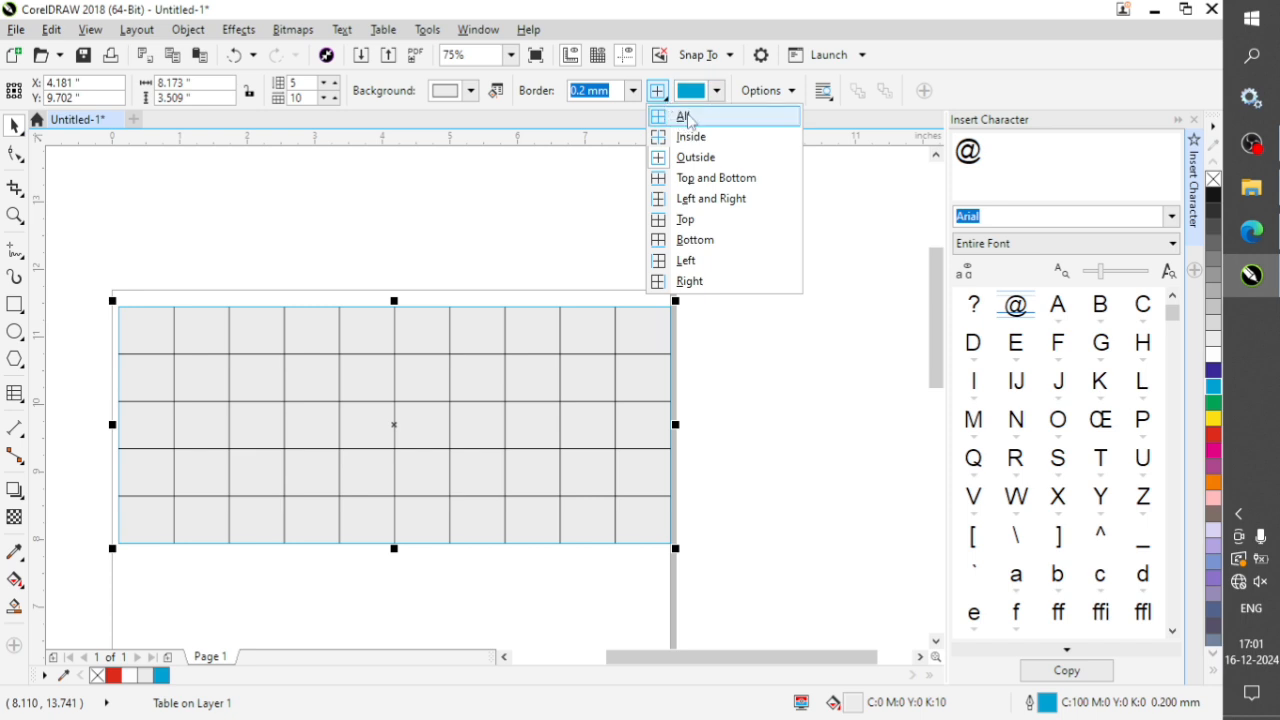
{"action": "left_click", "coordinate": [686, 122]}
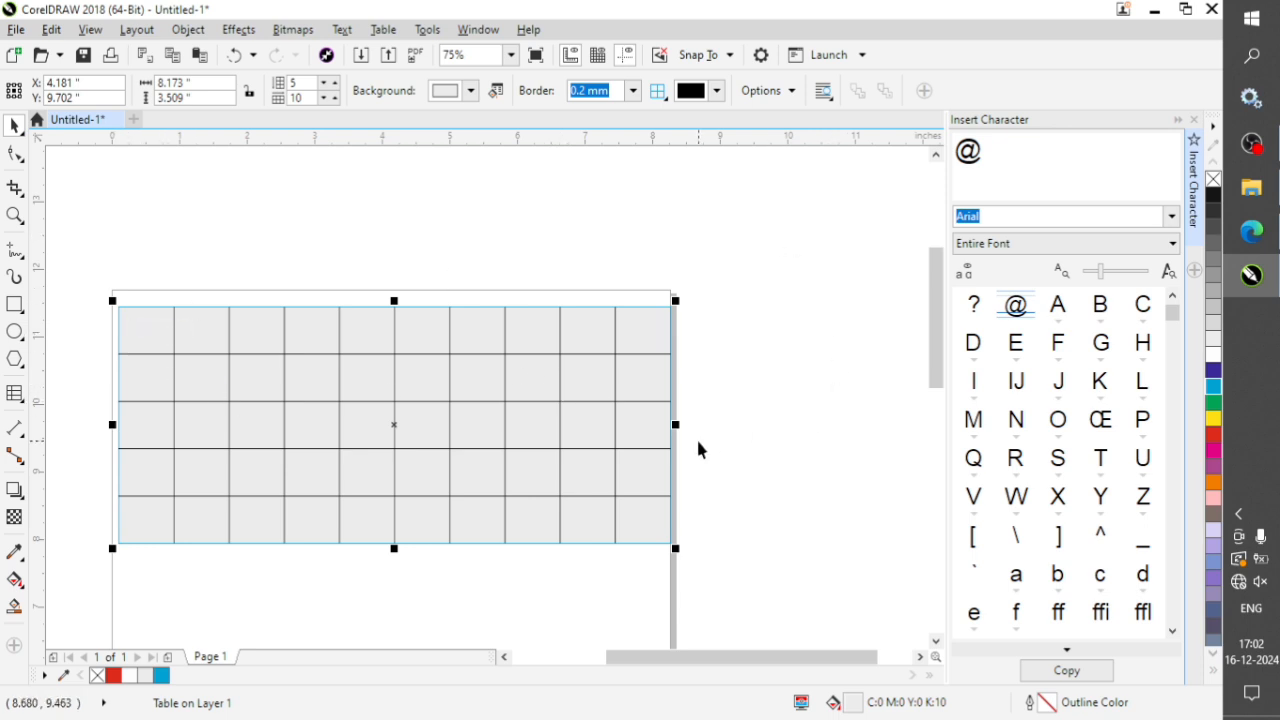
{"action": "right_click", "coordinate": [1213, 437]}
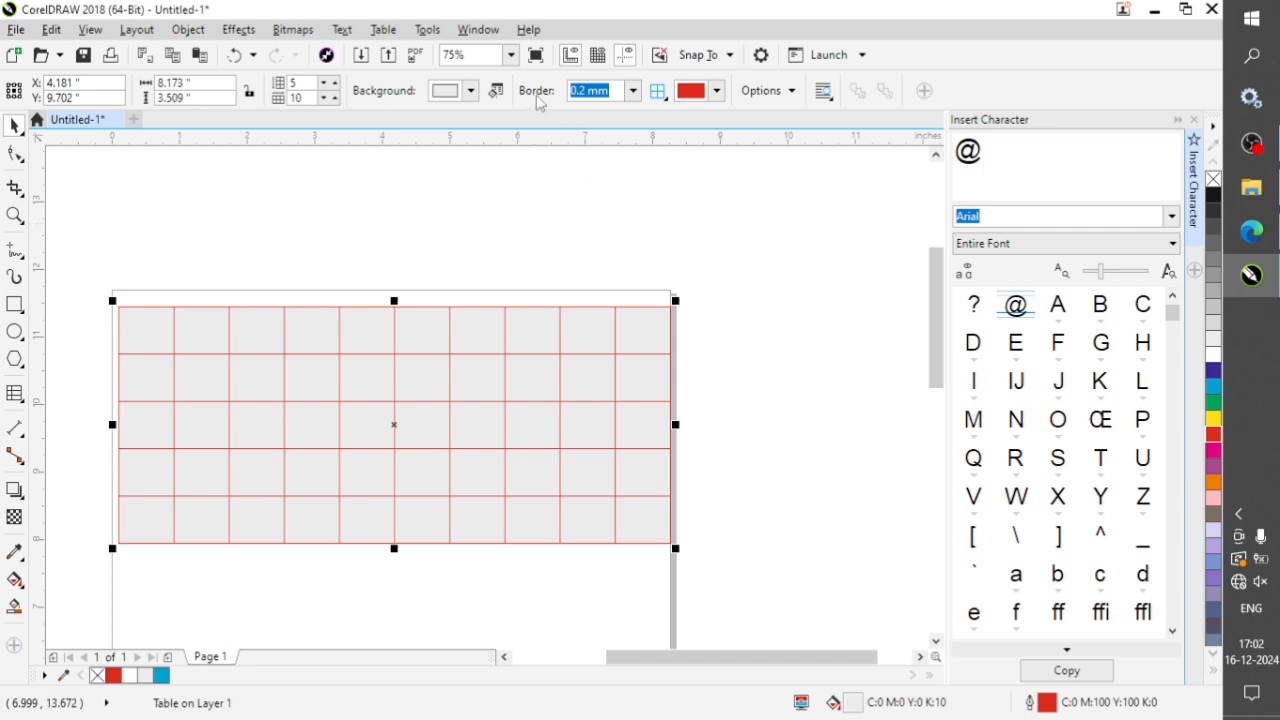
Set the table's border width to 0.5 mm and increase it to 2.0 mm.
{"action": "left_click", "coordinate": [632, 93]}
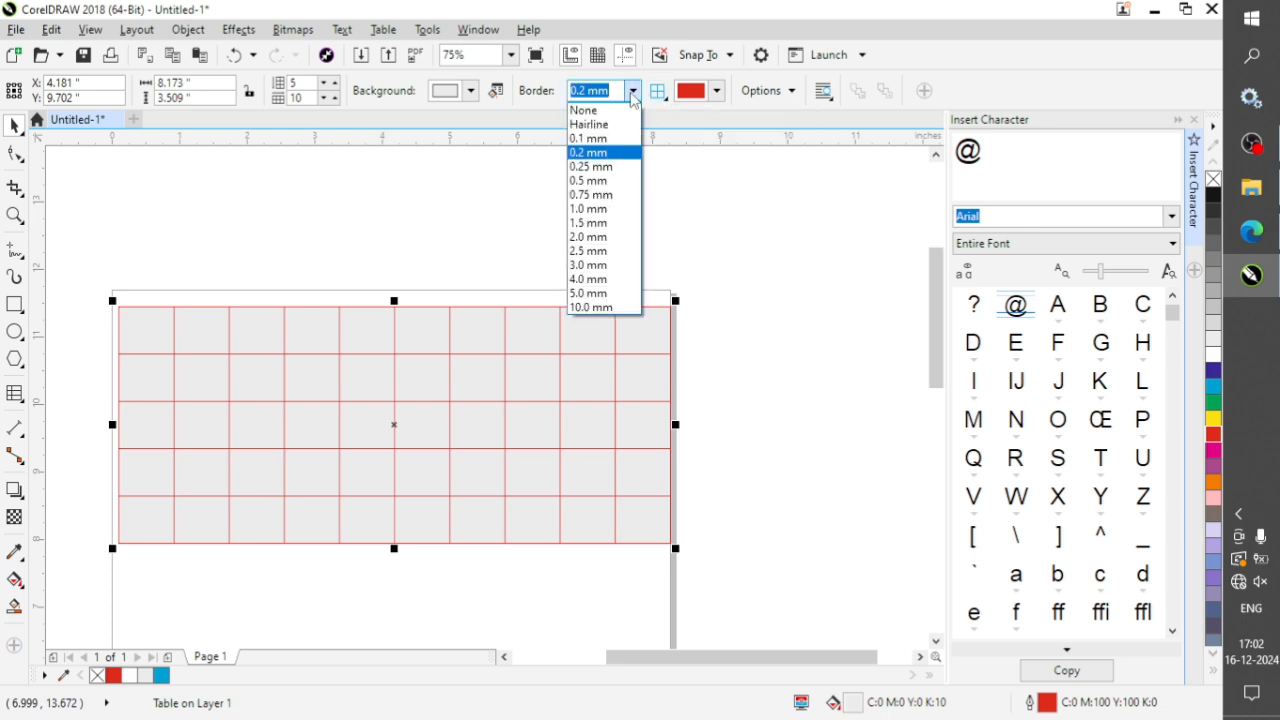
{"action": "left_click", "coordinate": [595, 181]}
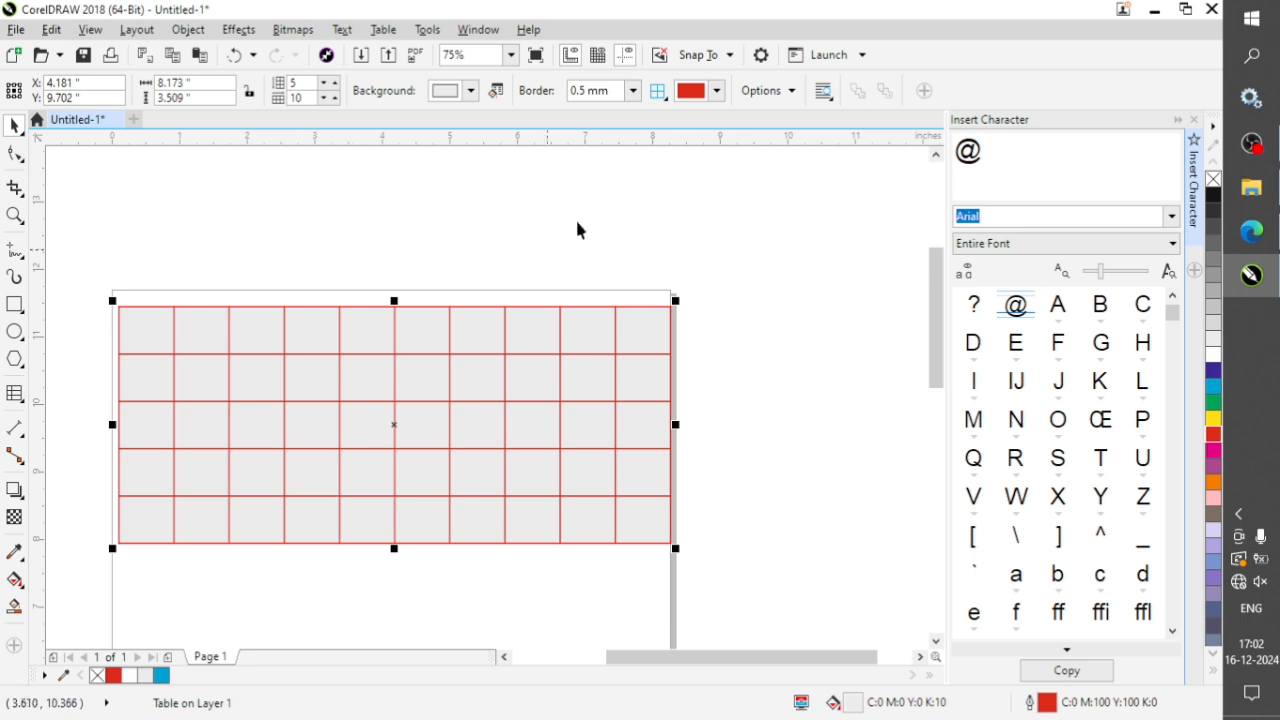
{"action": "left_click", "coordinate": [633, 92]}
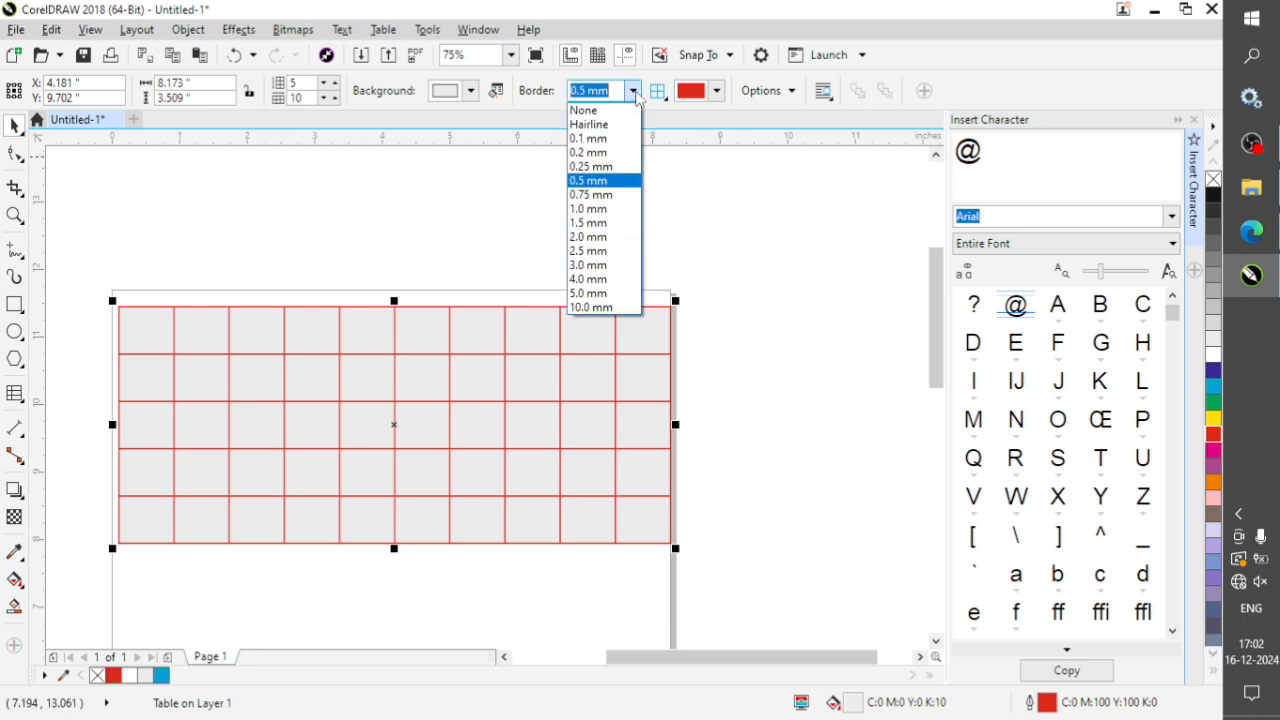
{"action": "left_click", "coordinate": [604, 237]}
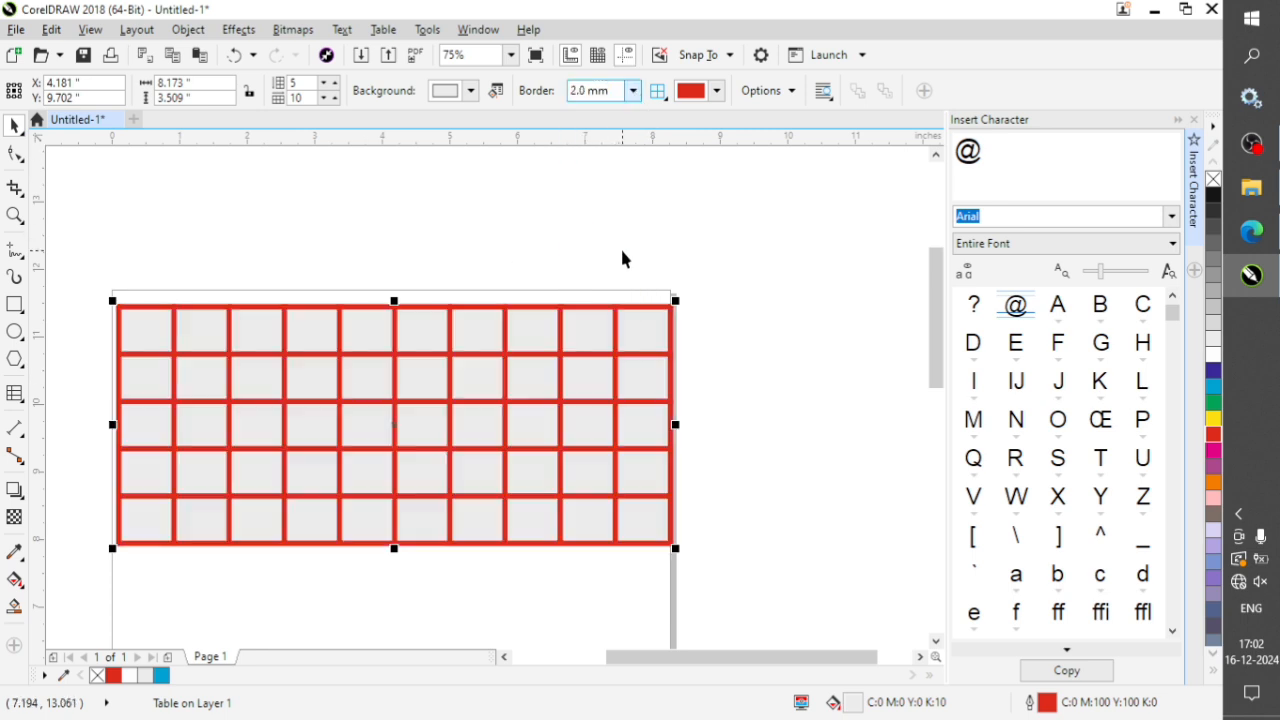
Delete the red-bordered table from the page.
{"action": "left_click", "coordinate": [721, 257]}
{"action": "left_click", "coordinate": [565, 337]}
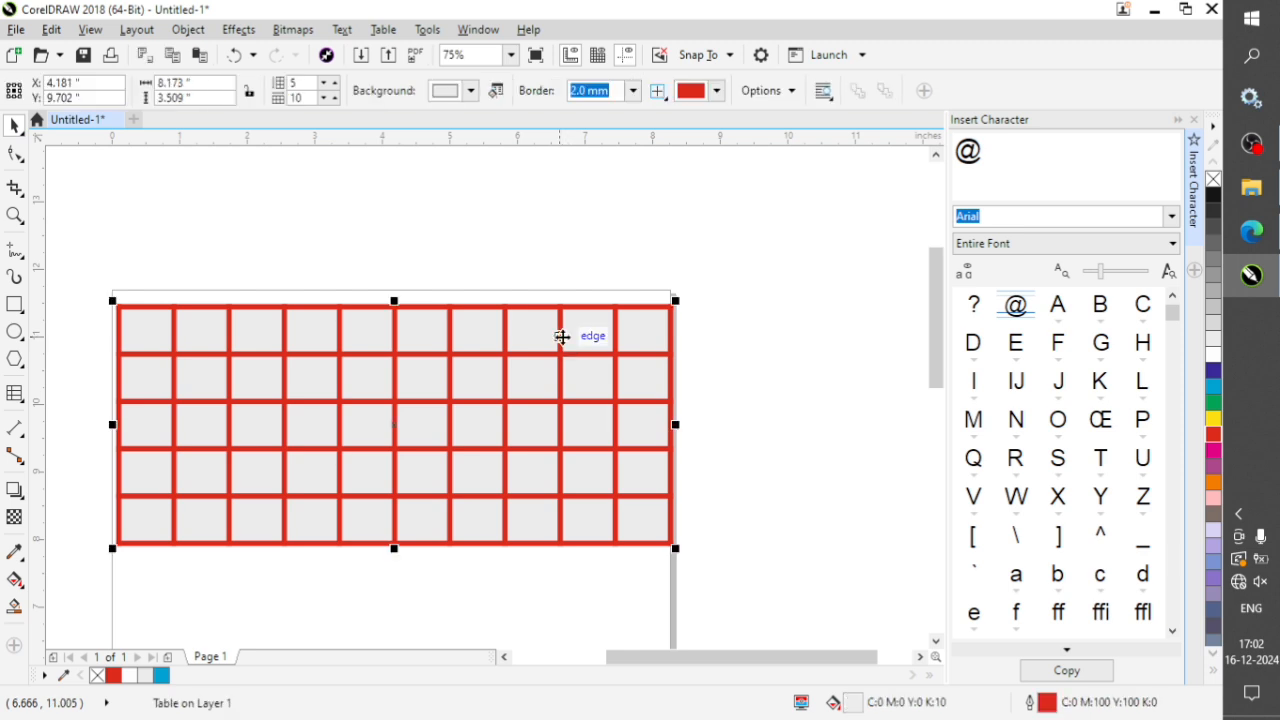
{"action": "key", "text": "Delete"}
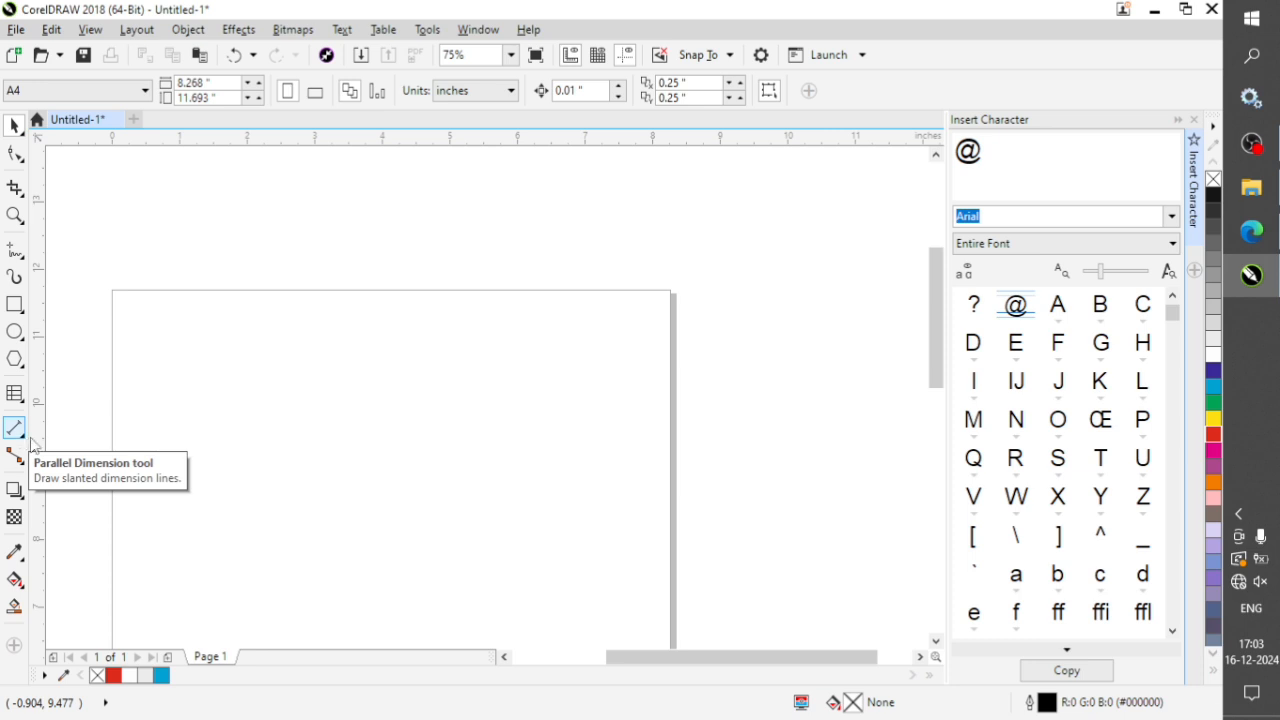
{"action": "left_click", "coordinate": [25, 438]}
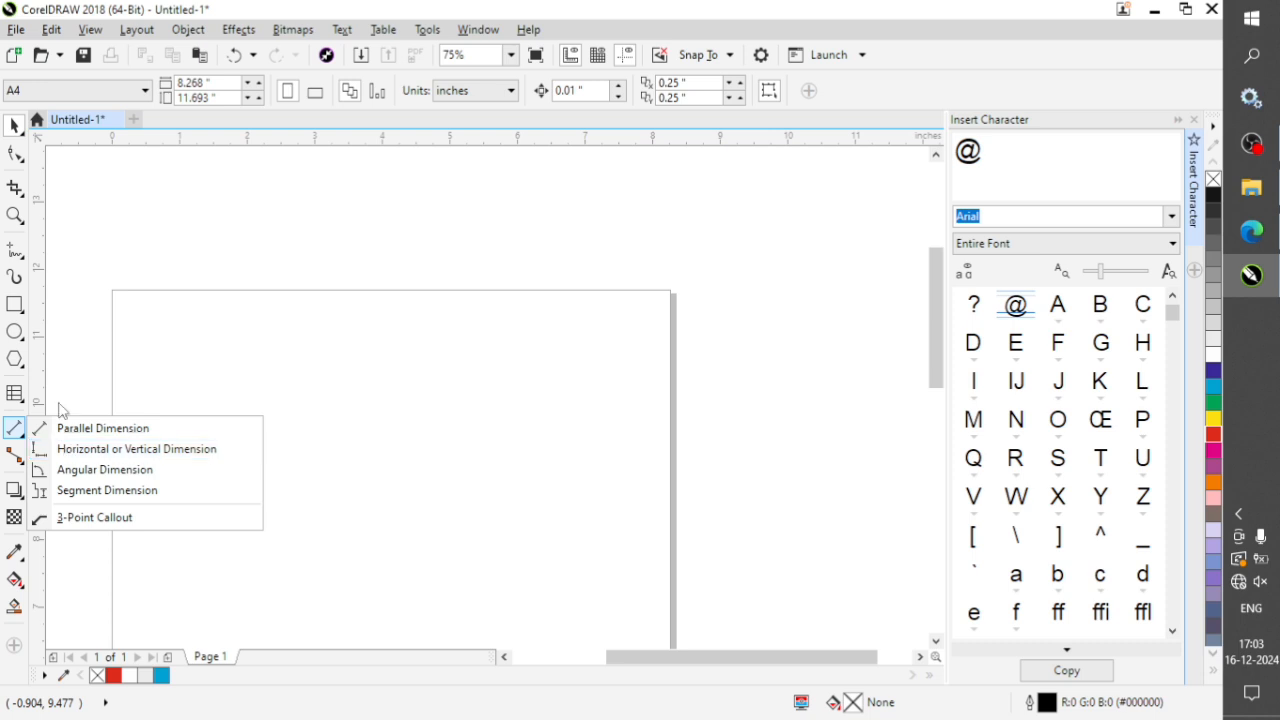
{"action": "left_click", "coordinate": [341, 394]}
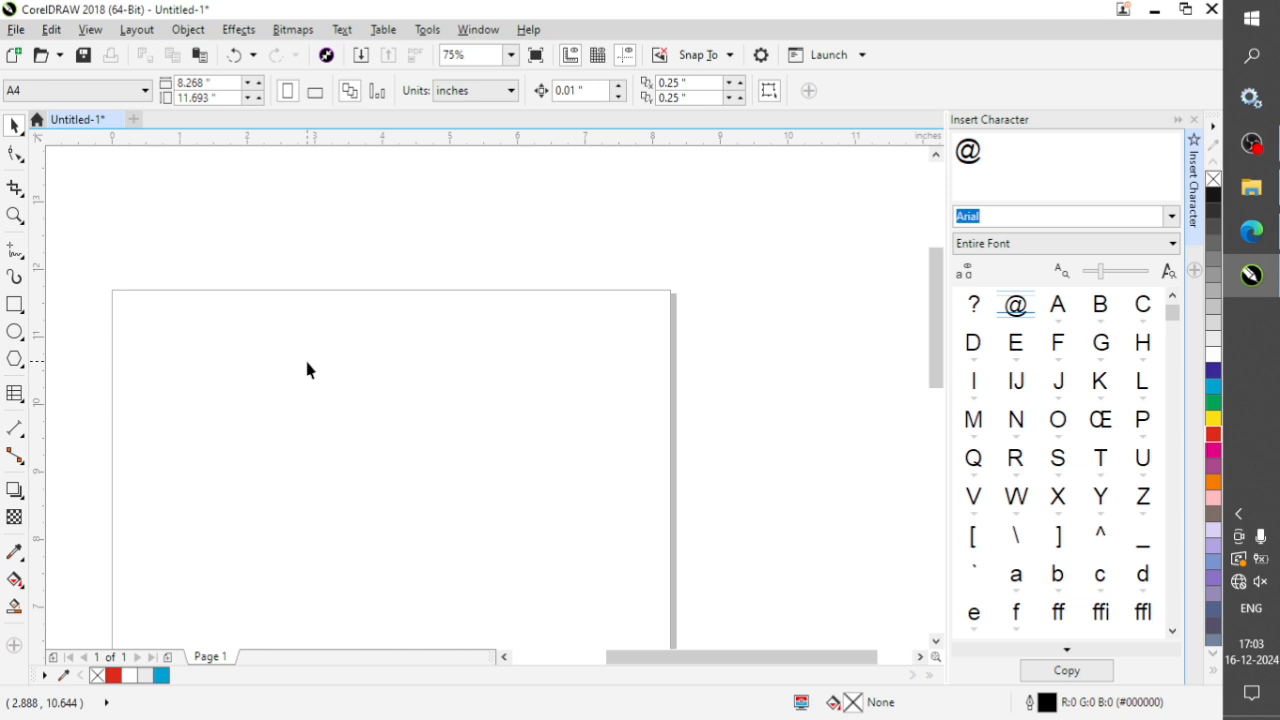
Import the blue-framed portrait of the man in a suit and place it on the page at about 2.41 by 3.13 inches.
{"action": "key", "text": "ctrl+i"}
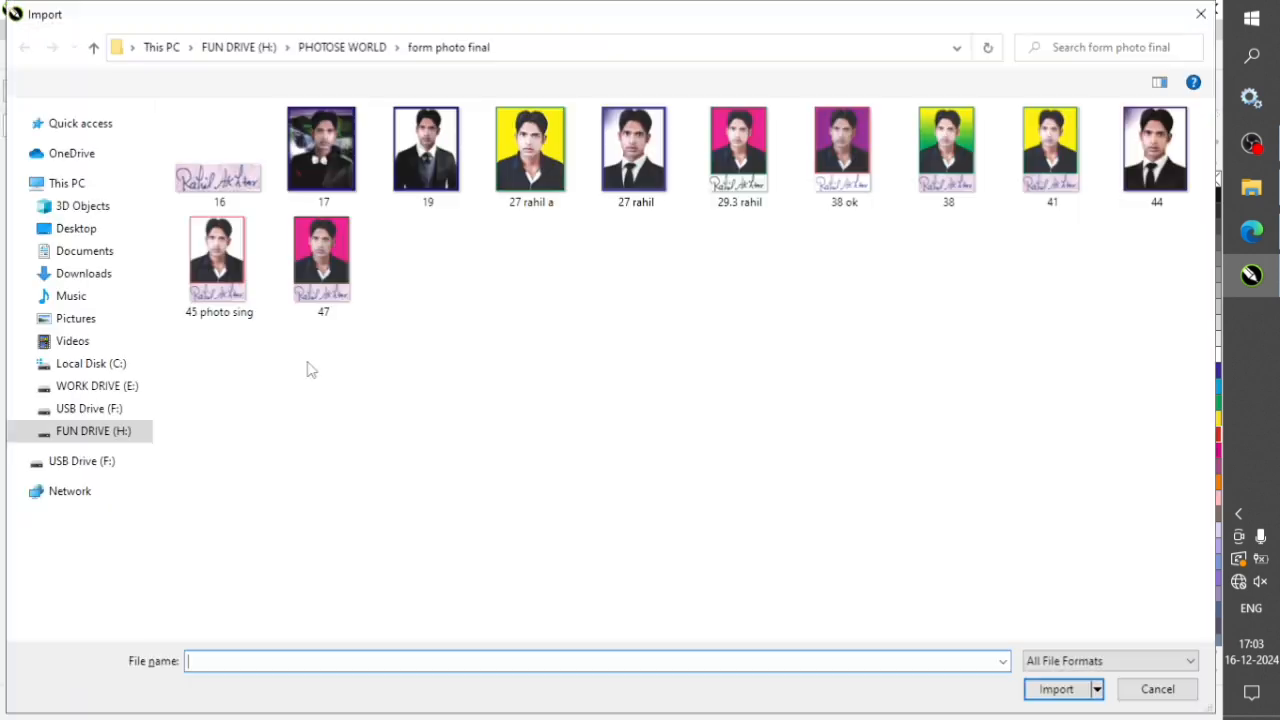
{"action": "left_click", "coordinate": [650, 170]}
{"action": "left_click", "coordinate": [1060, 692]}
{"action": "left_click_drag", "start_coordinate": [243, 330], "coordinate": [507, 540]}
{"action": "left_click", "coordinate": [487, 411]}
{"action": "left_click", "coordinate": [335, 407]}
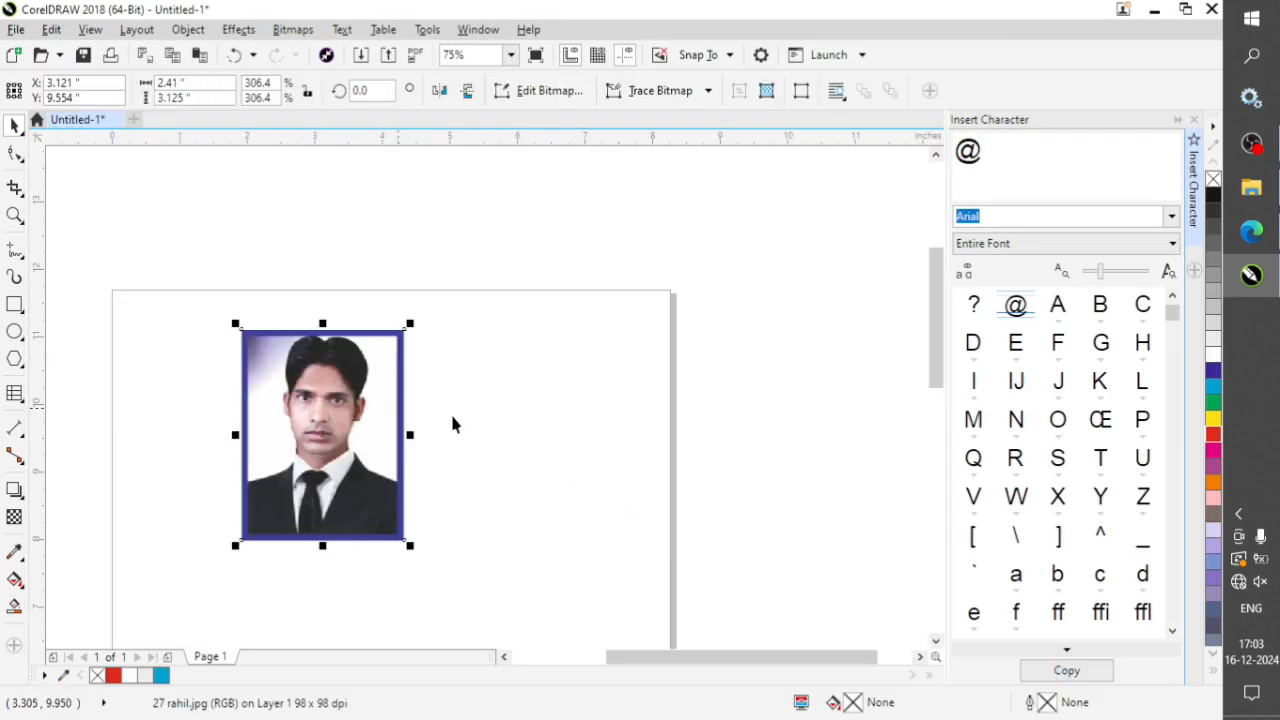
{"action": "left_click", "coordinate": [540, 414]}
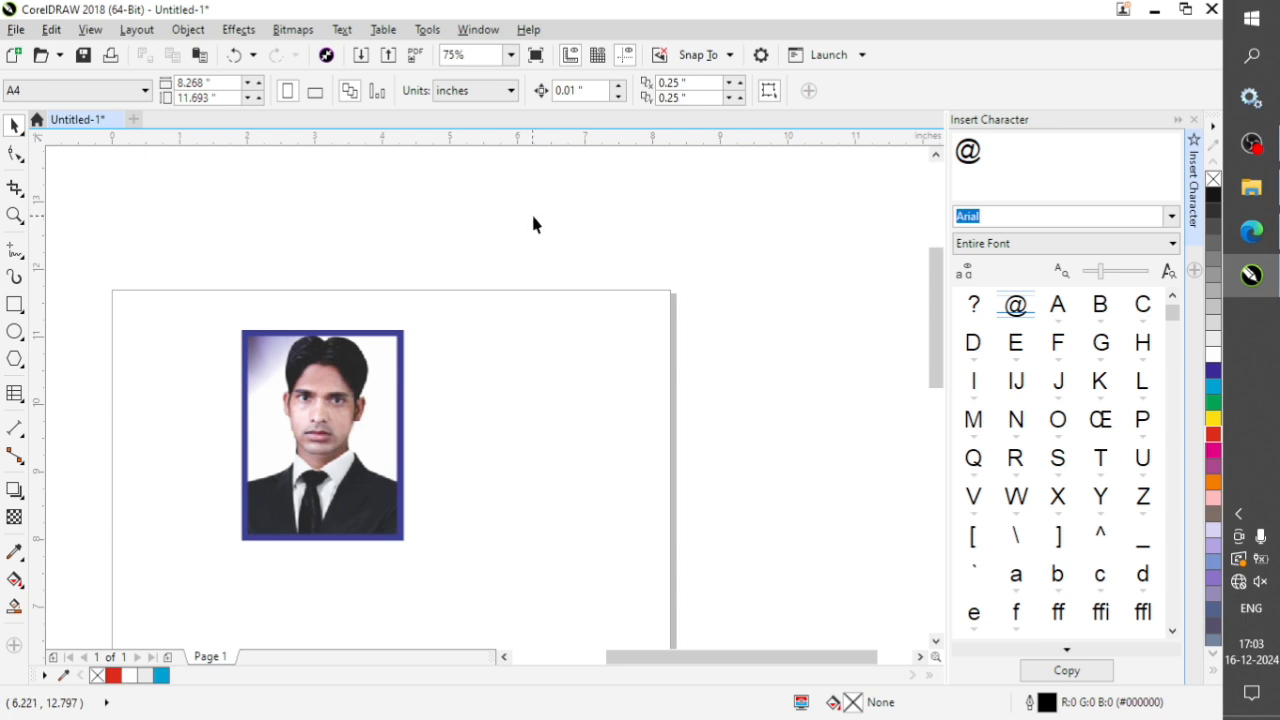
Choose inches as the document's unit of measurement.
{"action": "left_click", "coordinate": [479, 91]}
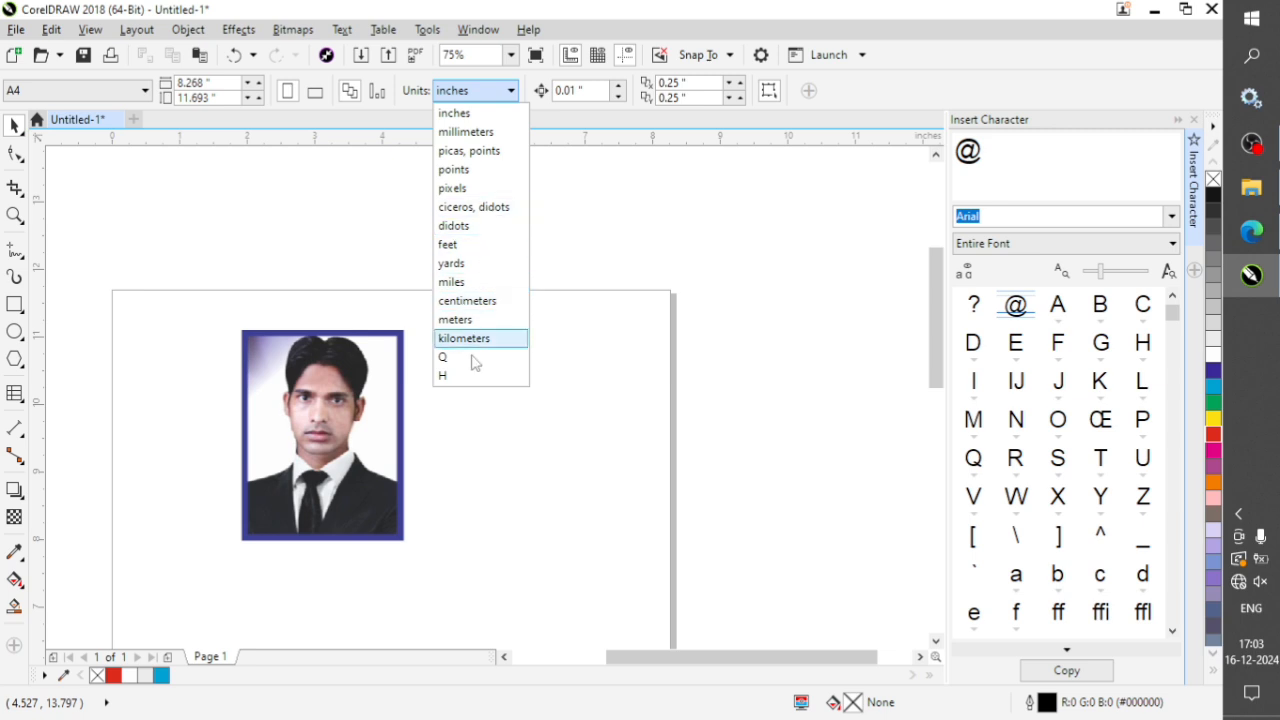
{"action": "left_click", "coordinate": [476, 118]}
{"action": "left_click", "coordinate": [316, 413]}
{"action": "left_click", "coordinate": [468, 400]}
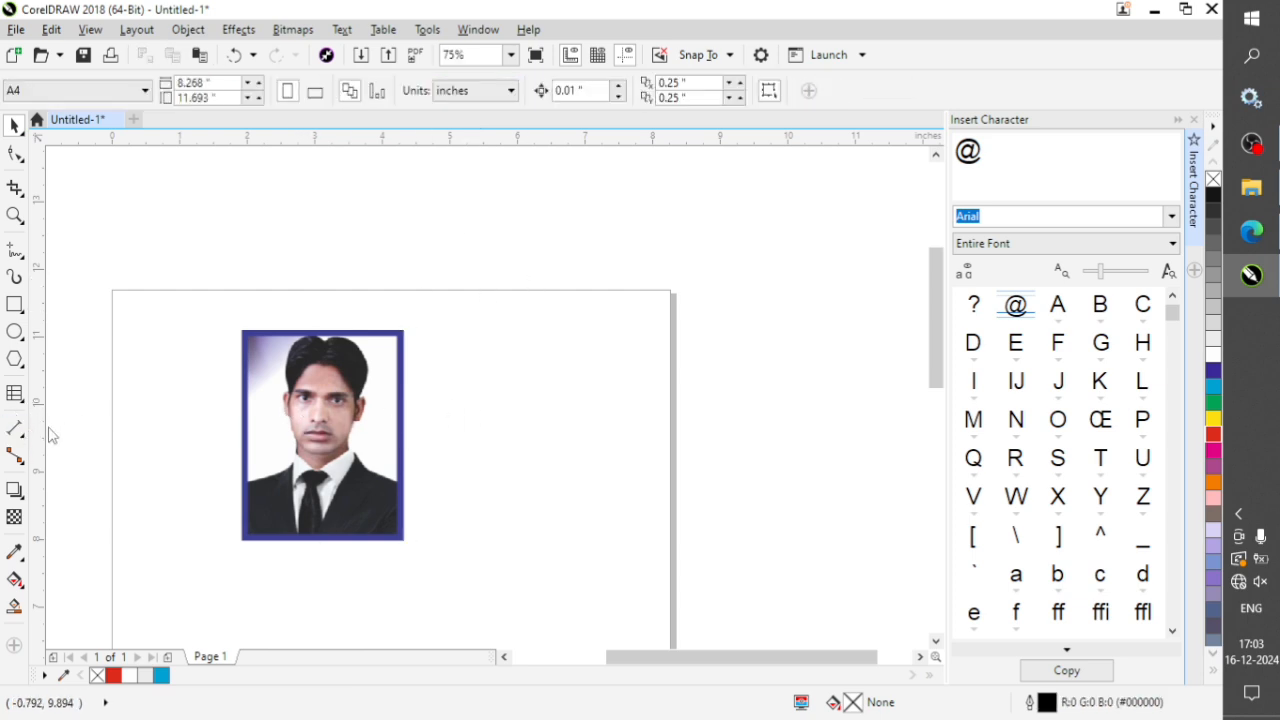
Add a vertical Parallel Dimension line just right of the portrait, spanning its full height.
{"action": "left_click", "coordinate": [14, 428]}
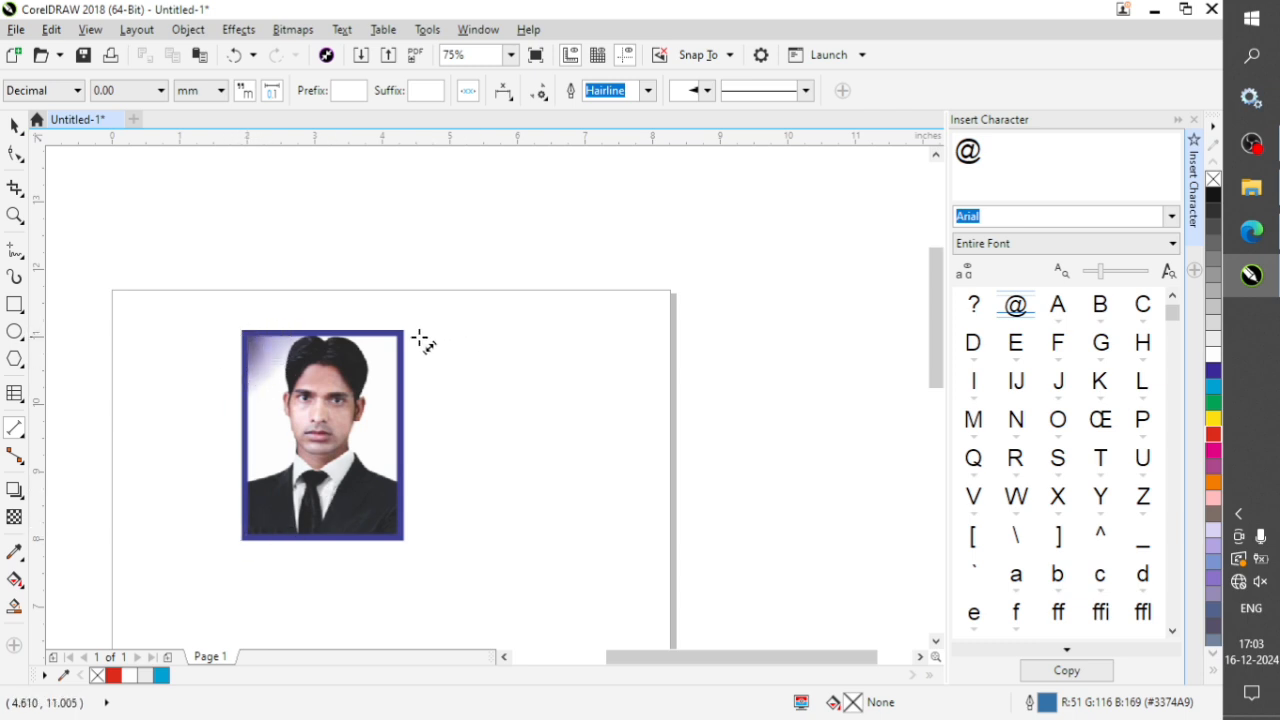
{"action": "left_click_drag", "start_coordinate": [418, 335], "coordinate": [420, 543]}
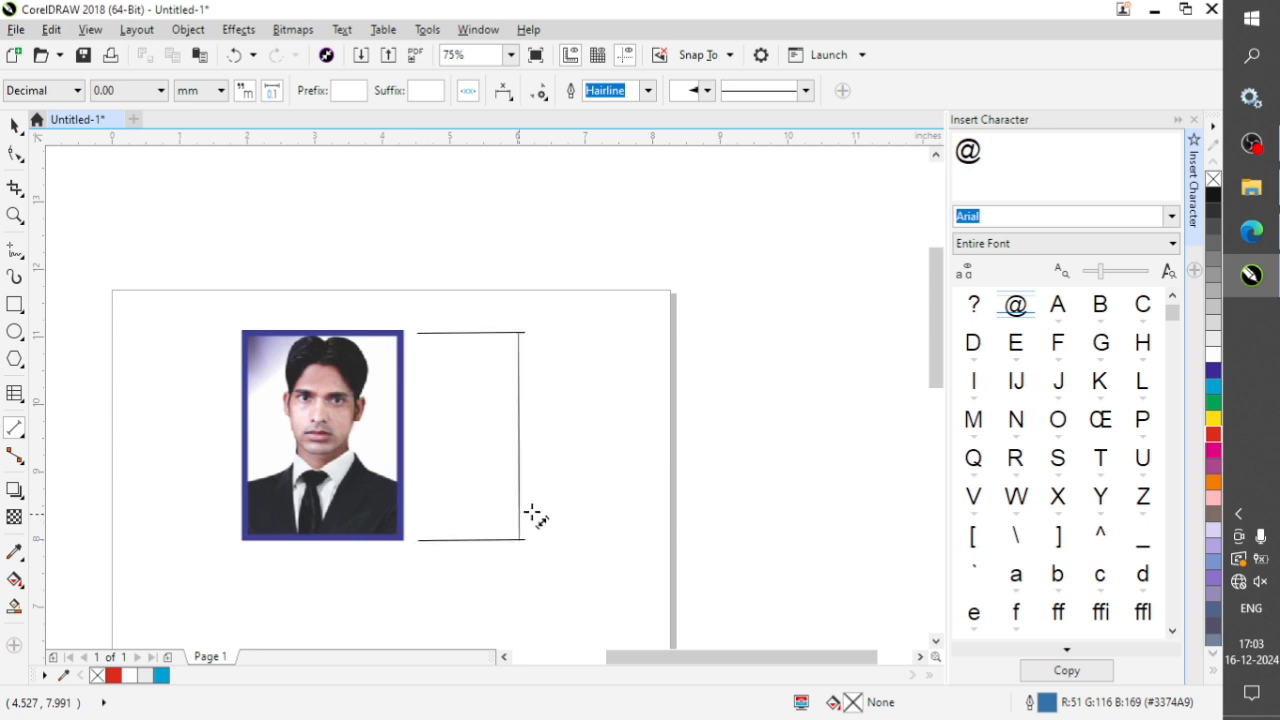
{"action": "left_click", "coordinate": [432, 510]}
{"action": "left_click", "coordinate": [14, 126]}
{"action": "left_click", "coordinate": [541, 413]}
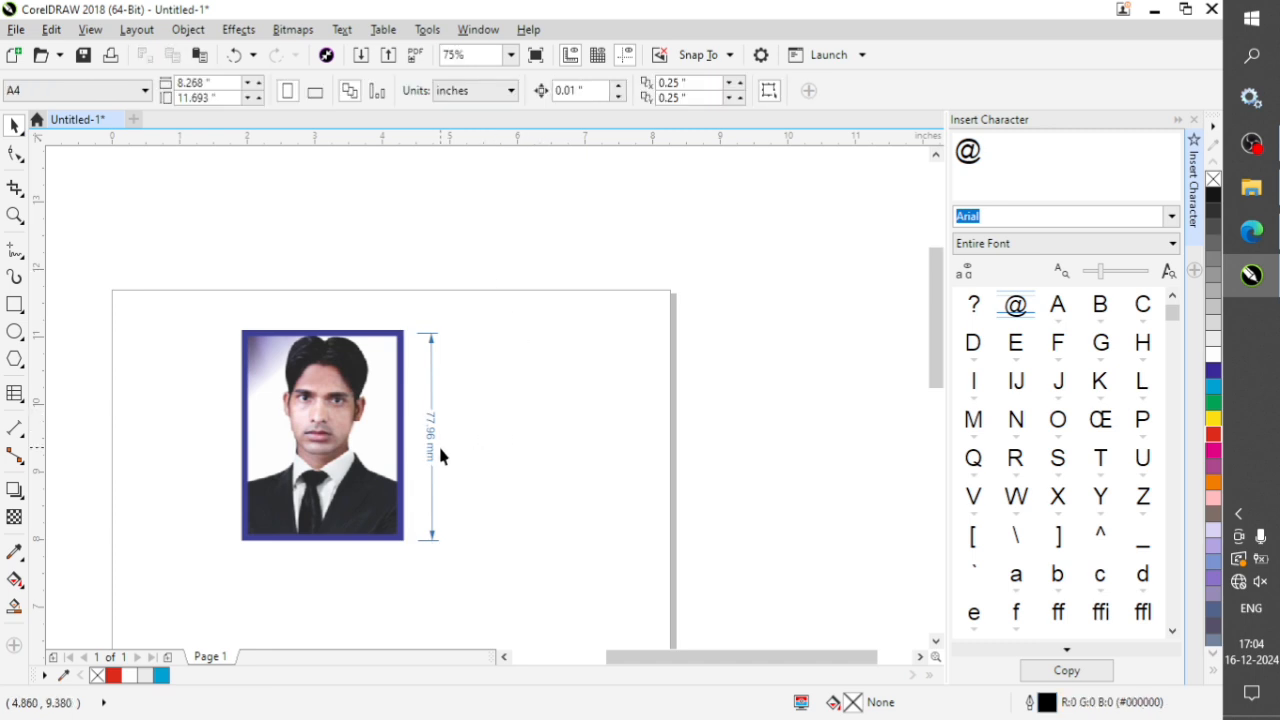
Examine the measurement text of the vertical dimension line beside the portrait.
{"action": "scroll", "coordinate": [437, 455], "scroll_direction": "up", "scroll_amount": 2}
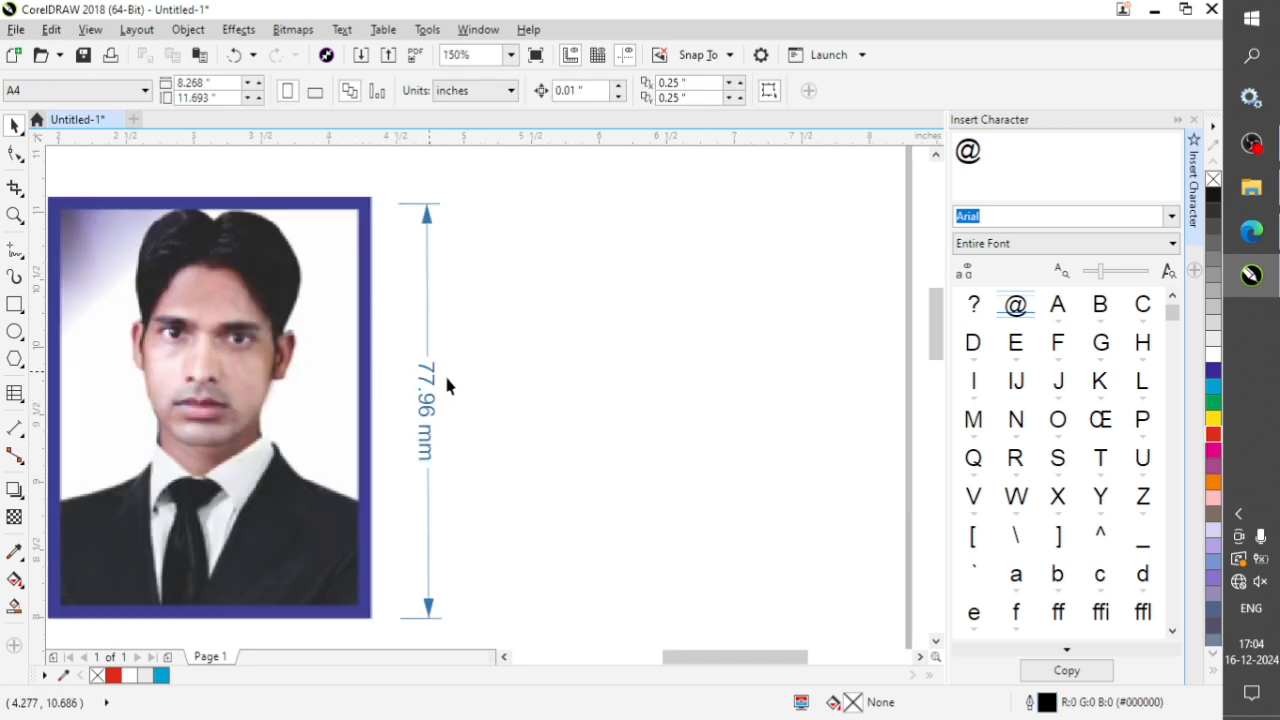
{"action": "left_click", "coordinate": [425, 433]}
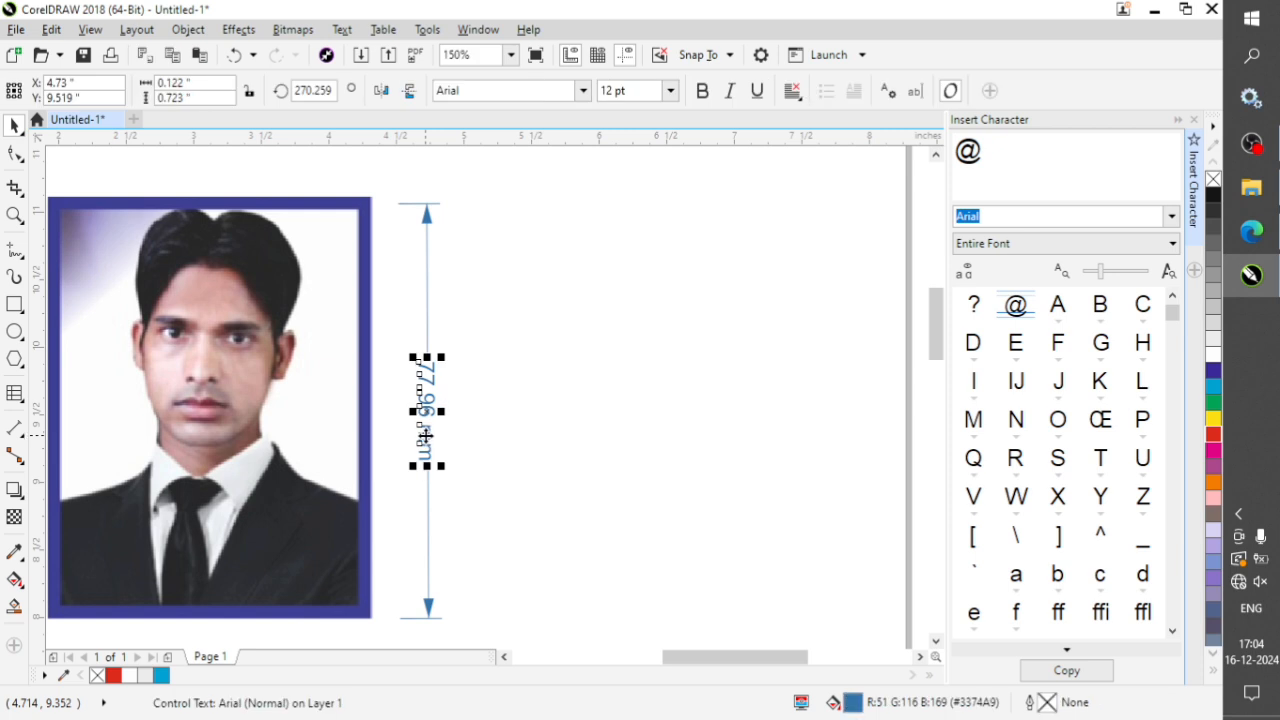
{"action": "left_click", "coordinate": [551, 326]}
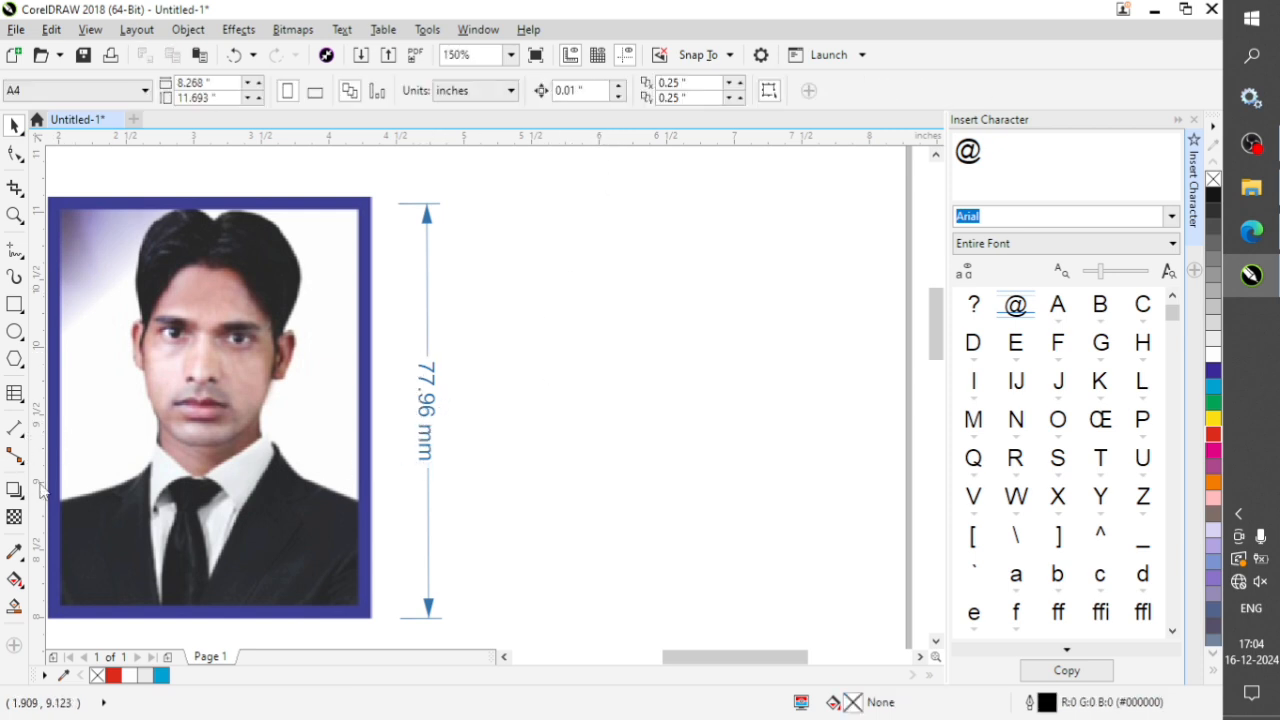
{"action": "left_click", "coordinate": [430, 445]}
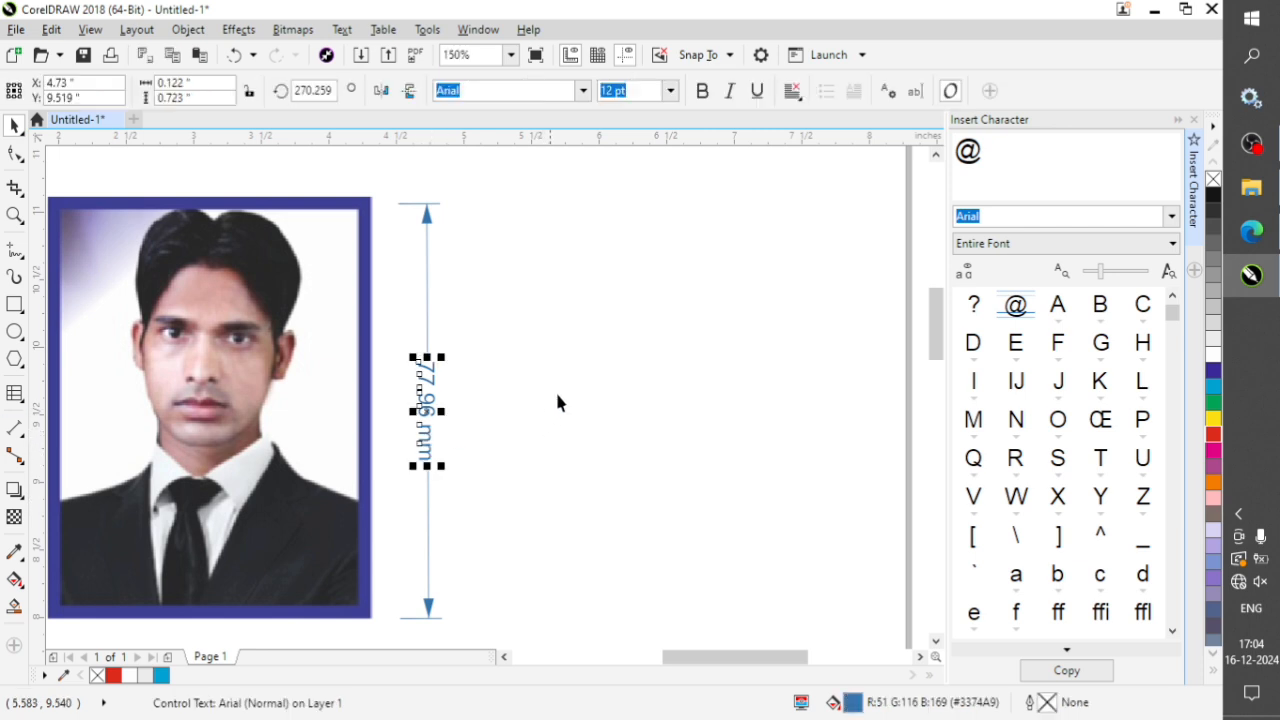
{"action": "left_click", "coordinate": [452, 328]}
{"action": "scroll", "coordinate": [558, 378], "scroll_direction": "down", "scroll_amount": 2}
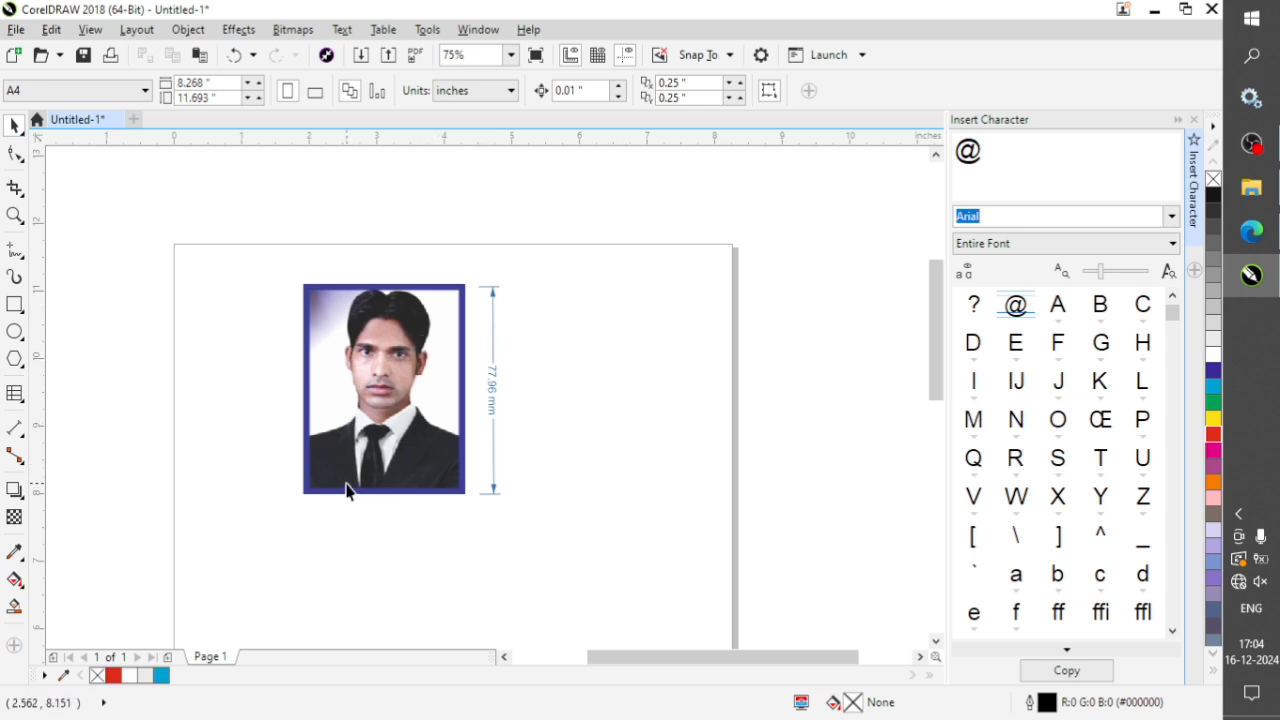
{"action": "left_click", "coordinate": [20, 432]}
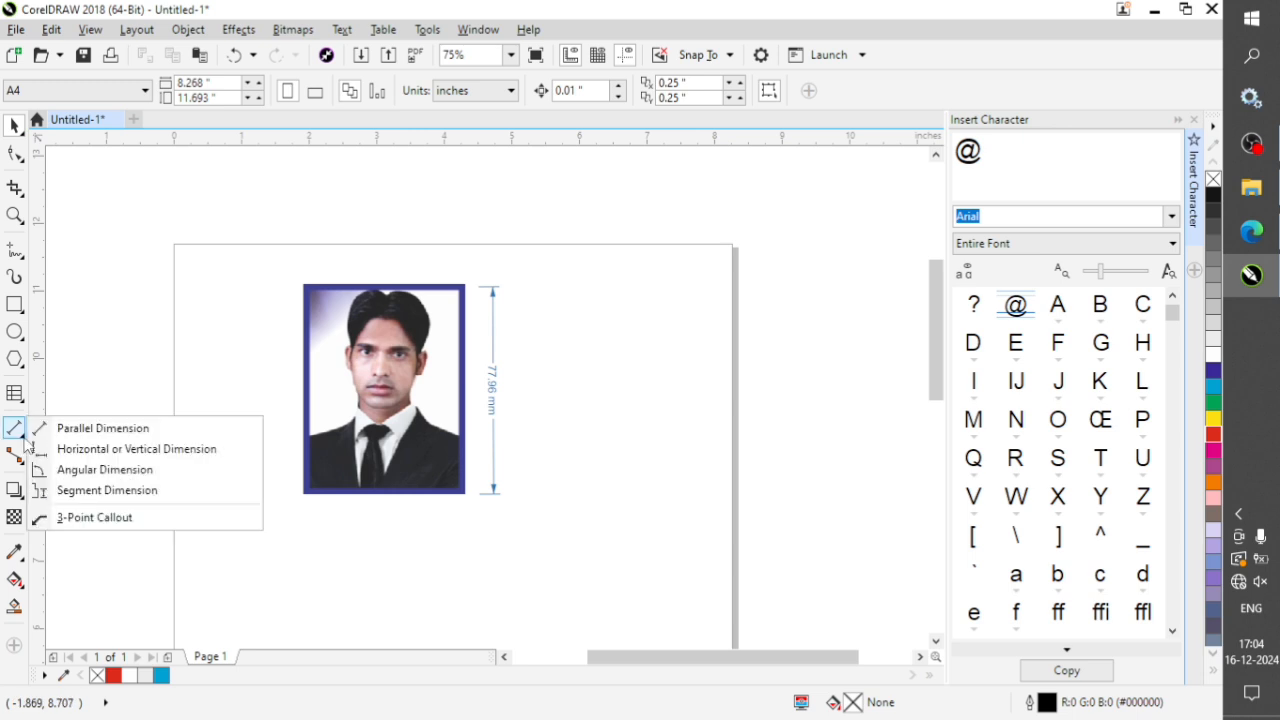
{"action": "left_click", "coordinate": [104, 469]}
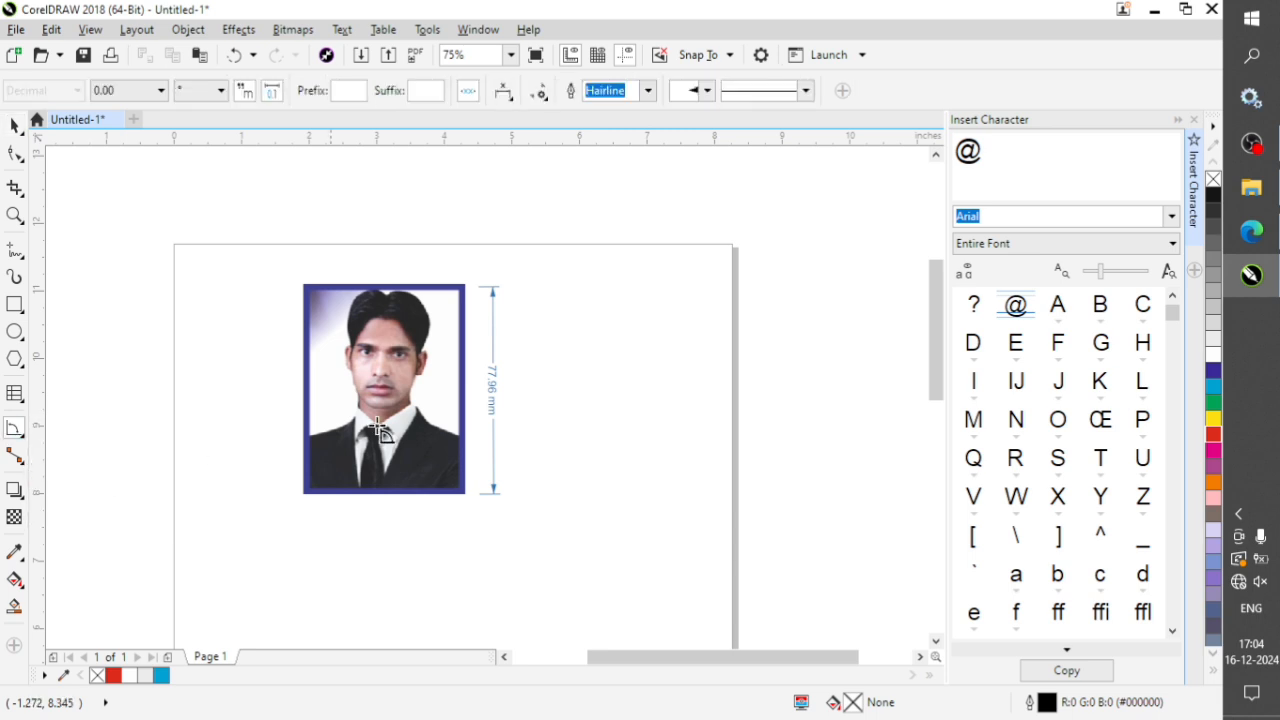
{"action": "left_click", "coordinate": [306, 490]}
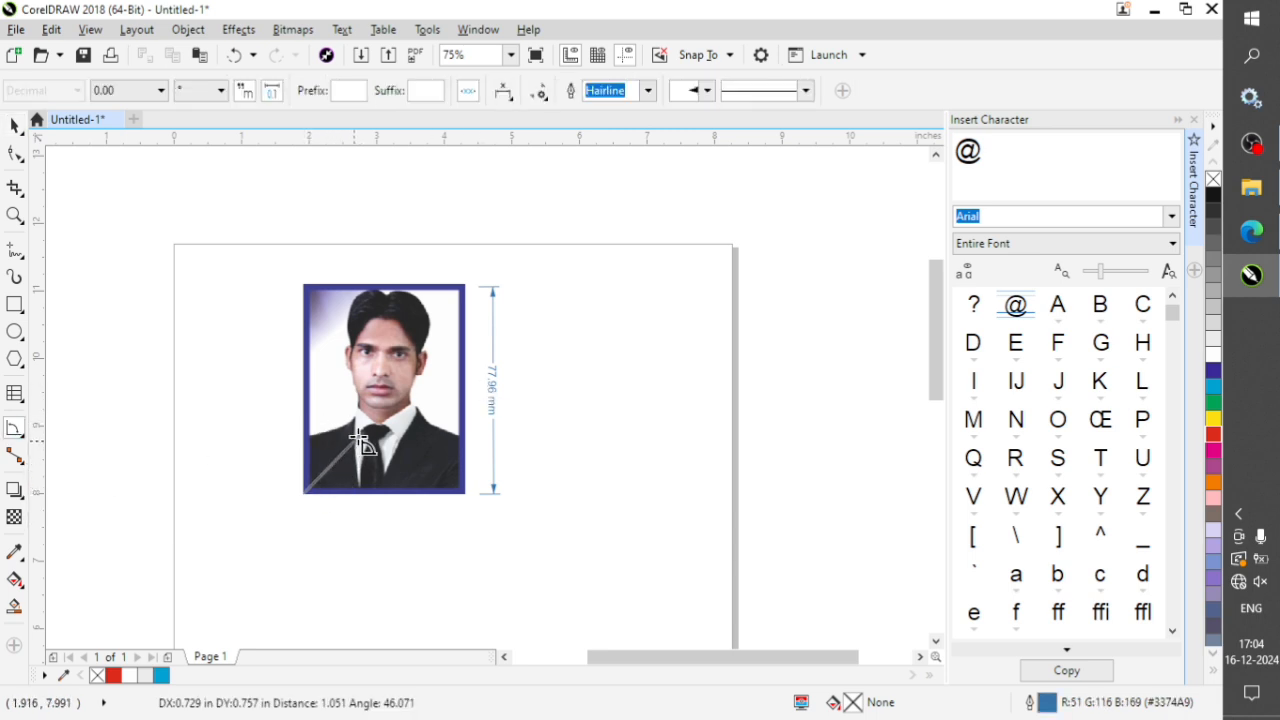
{"action": "left_click", "coordinate": [375, 425]}
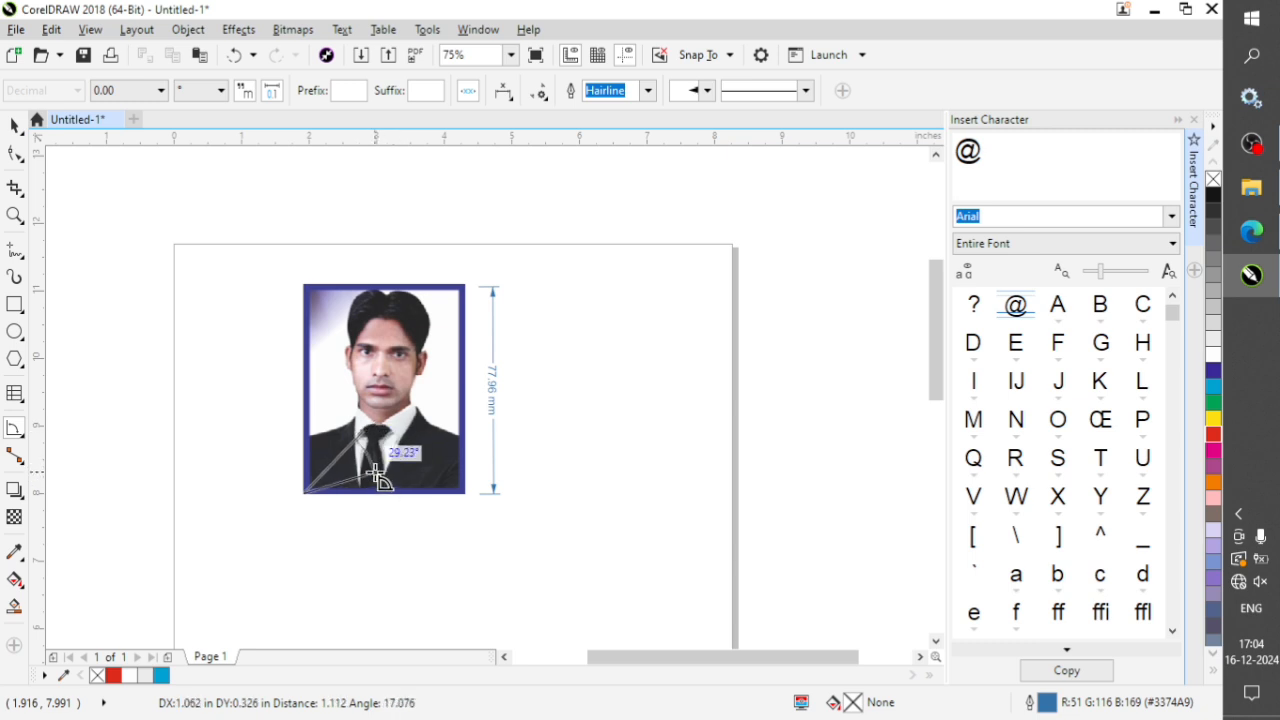
{"action": "key", "text": "Escape"}
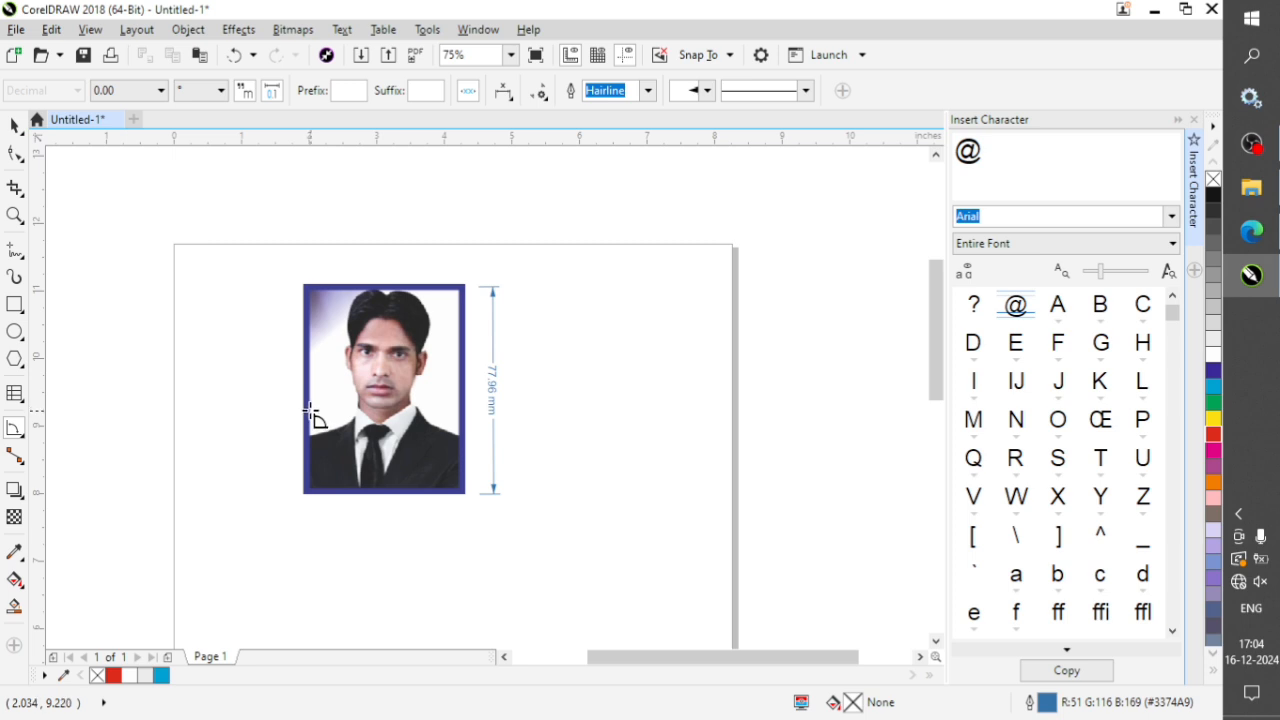
{"action": "left_click_drag", "start_coordinate": [309, 405], "coordinate": [323, 443]}
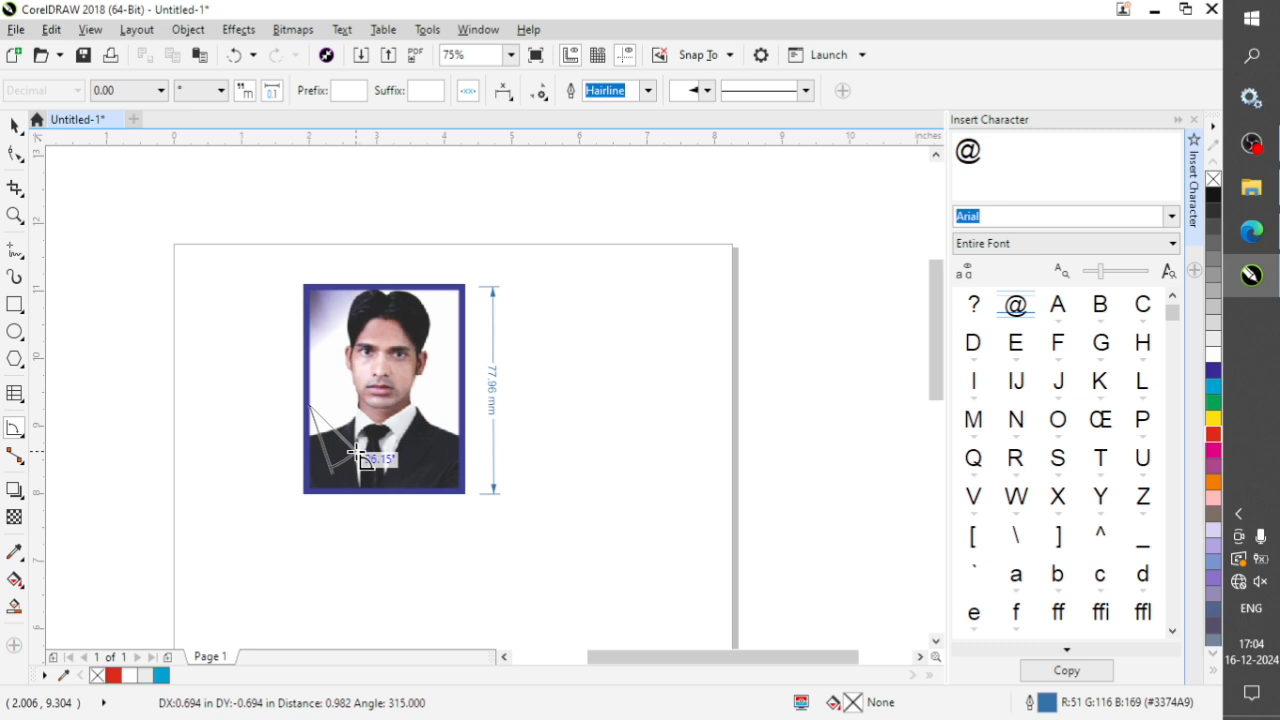
{"action": "key", "text": "Escape"}
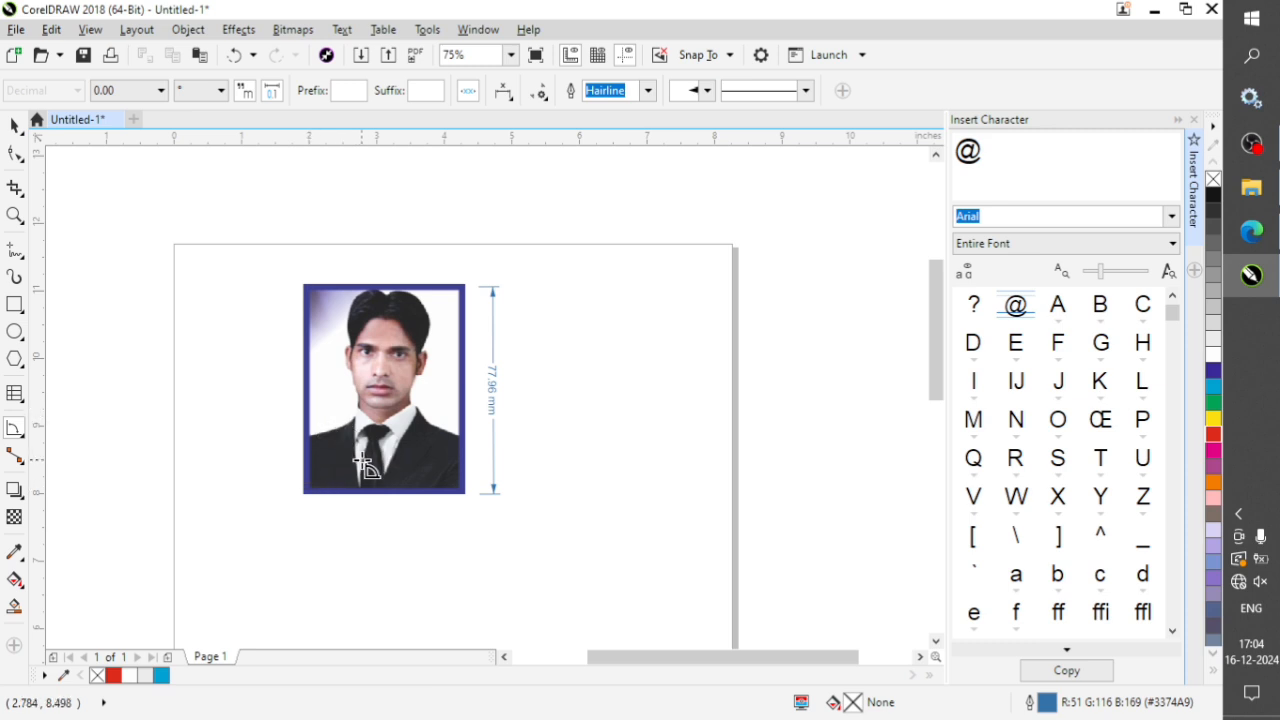
{"action": "left_click", "coordinate": [308, 403]}
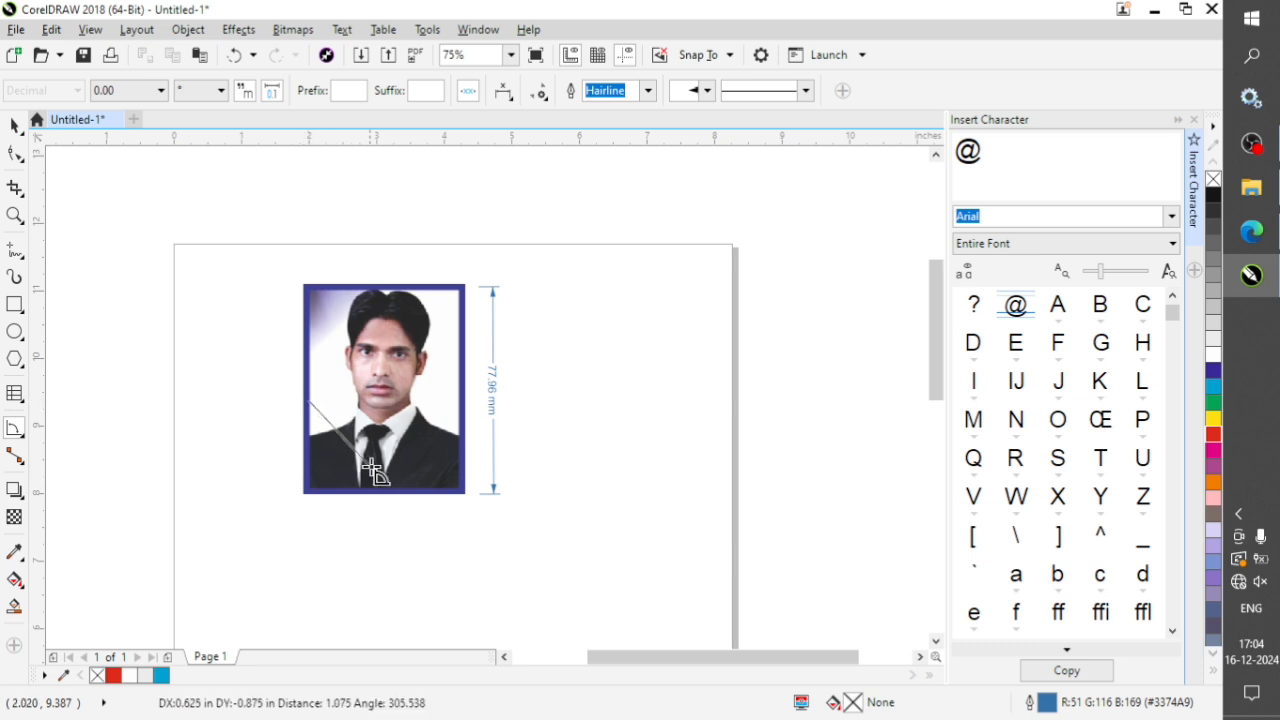
{"action": "left_click", "coordinate": [397, 489]}
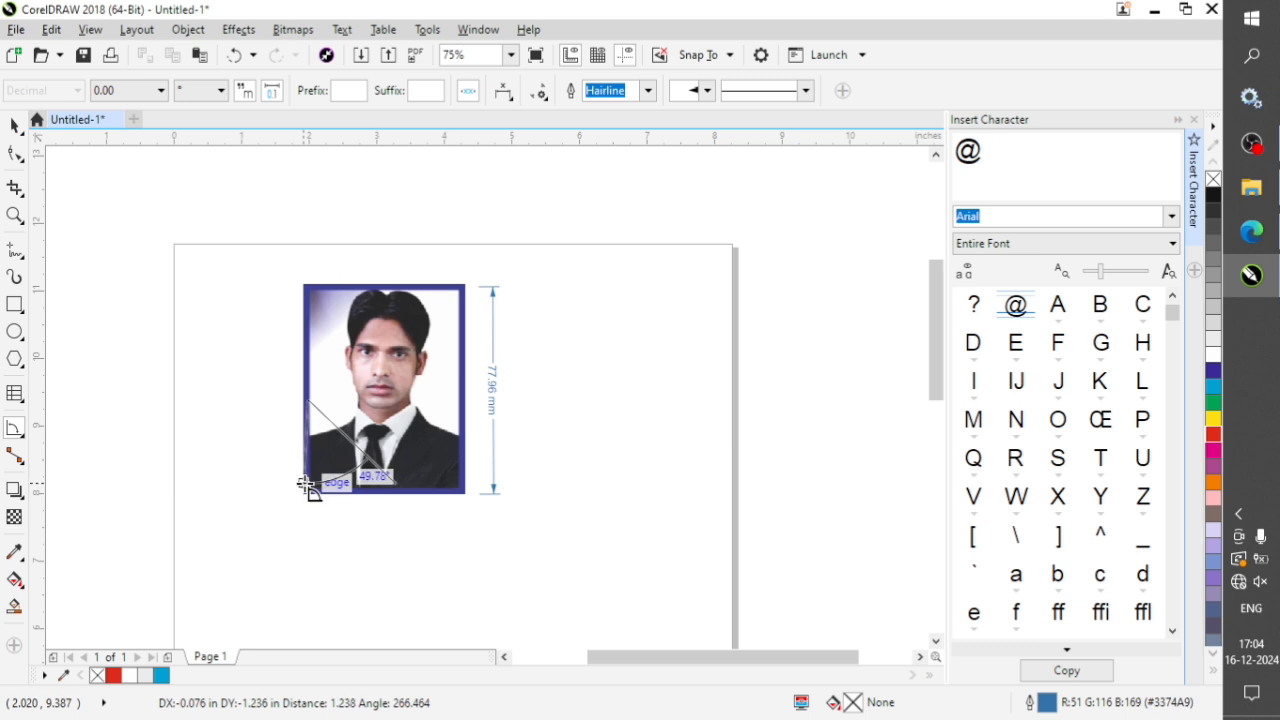
{"action": "key", "text": "Escape"}
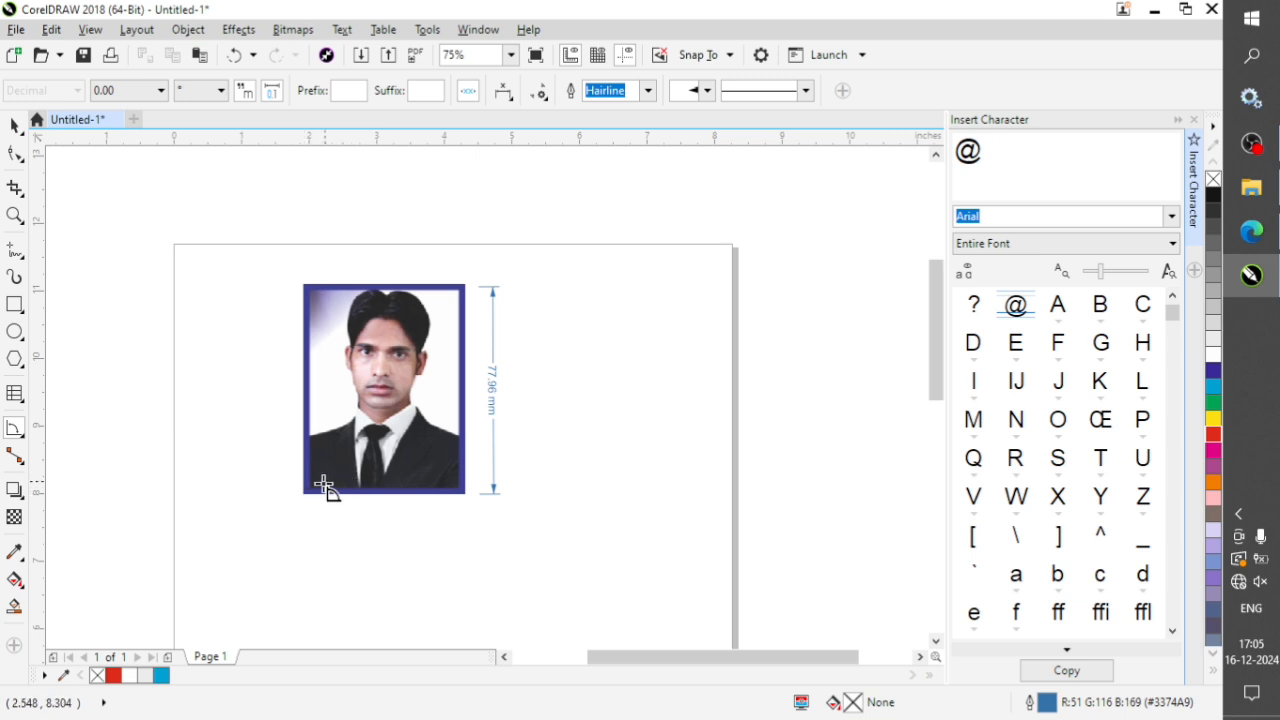
{"action": "left_click", "coordinate": [316, 490]}
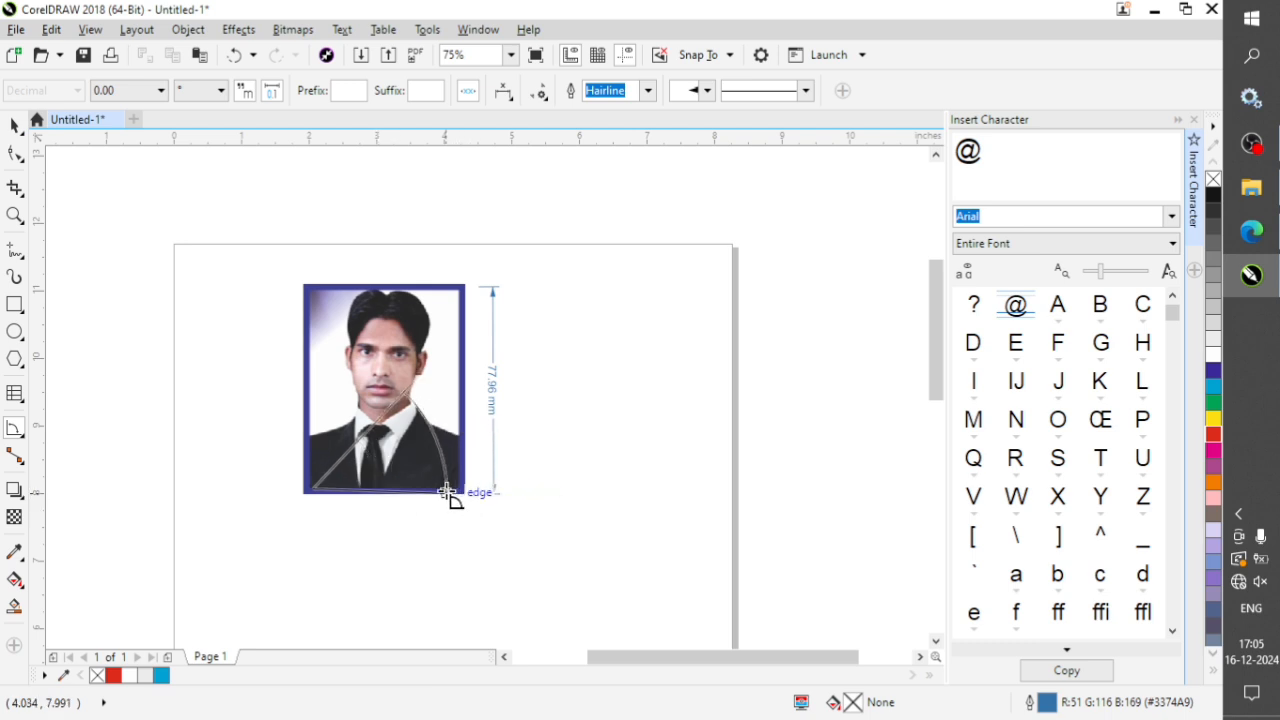
{"action": "key", "text": "space"}
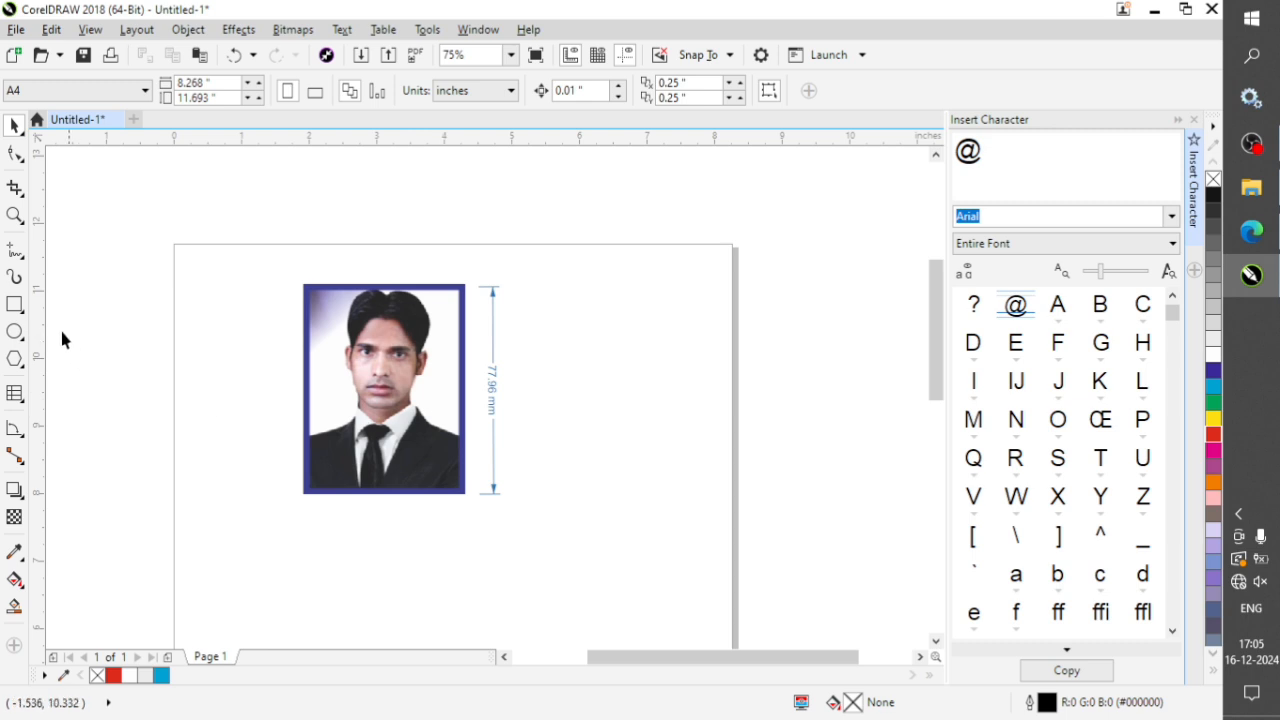
Add an angular dimension from the portrait's upper-right corner, measuring between its top and right edges, with the arc crossing the face.
{"action": "left_click", "coordinate": [13, 429]}
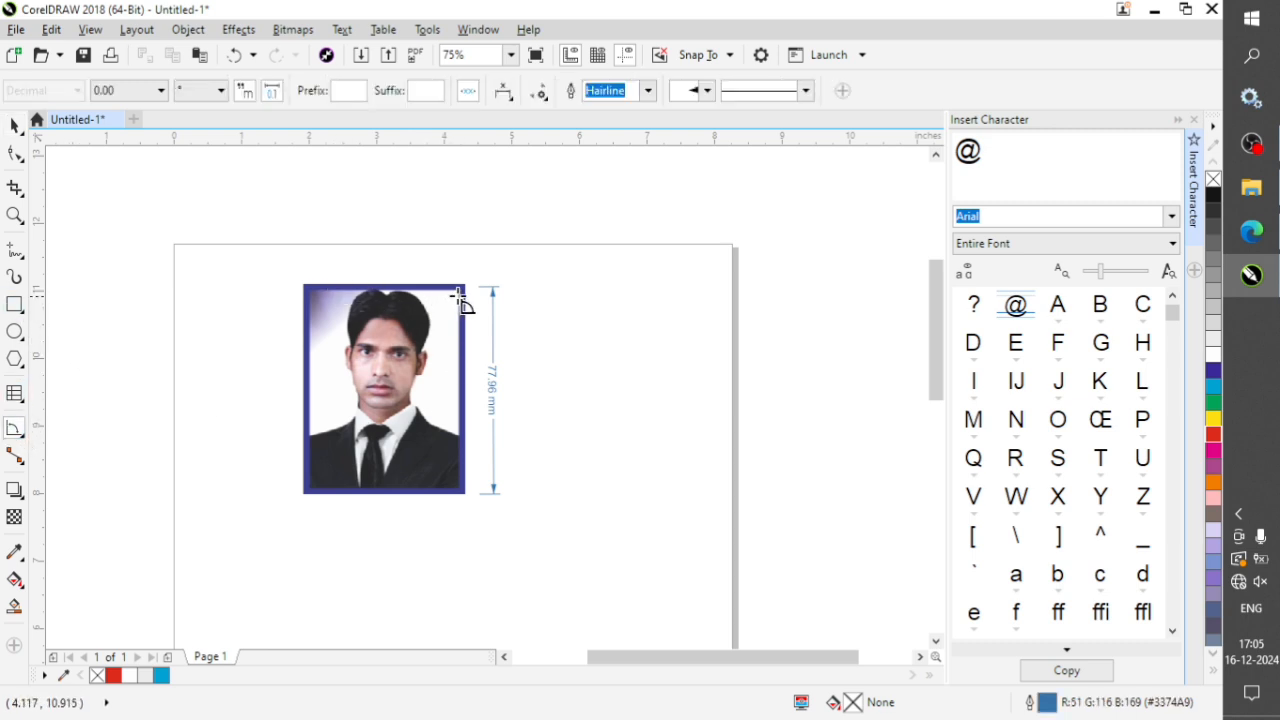
{"action": "left_click_drag", "start_coordinate": [459, 289], "coordinate": [306, 289]}
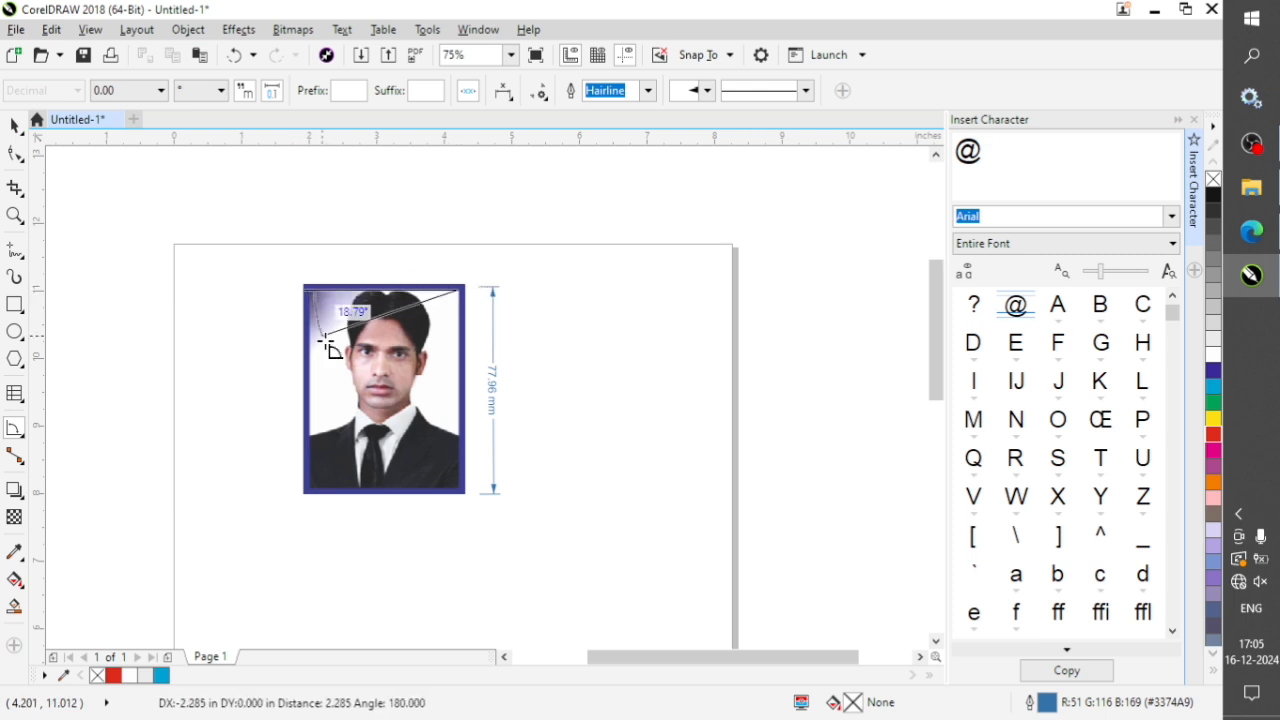
{"action": "left_click", "coordinate": [461, 430]}
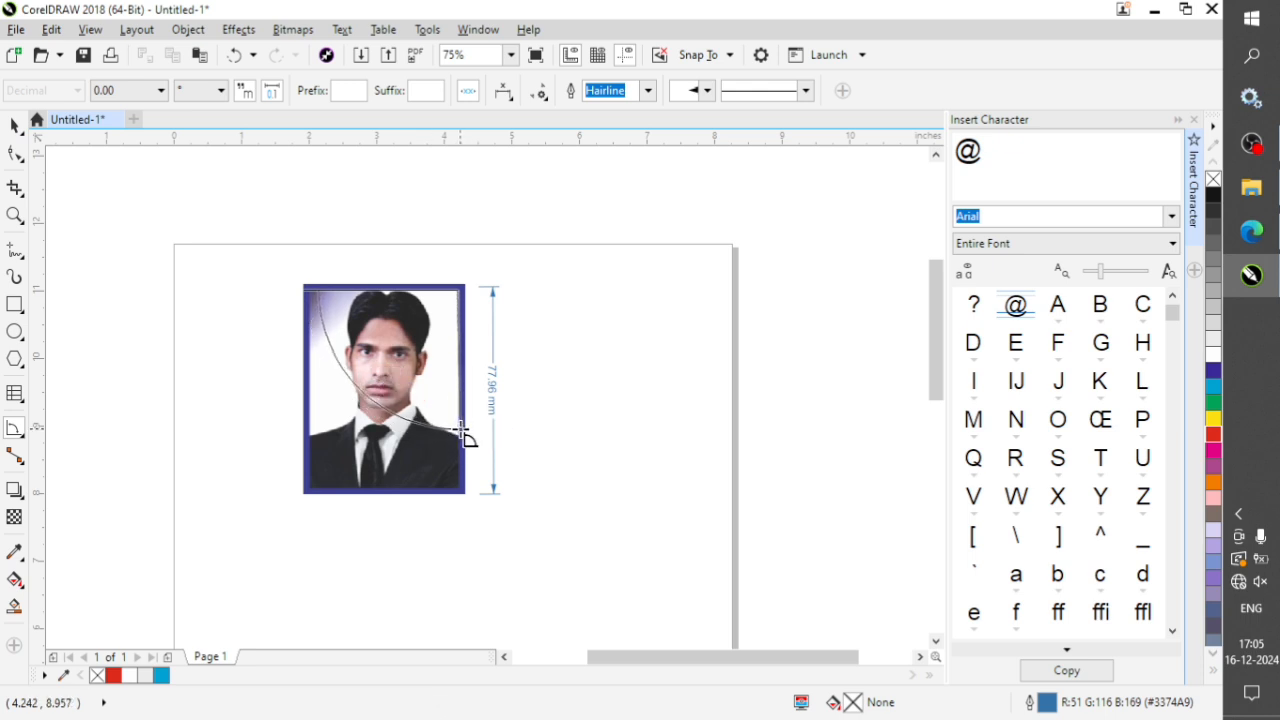
{"action": "left_click", "coordinate": [471, 430]}
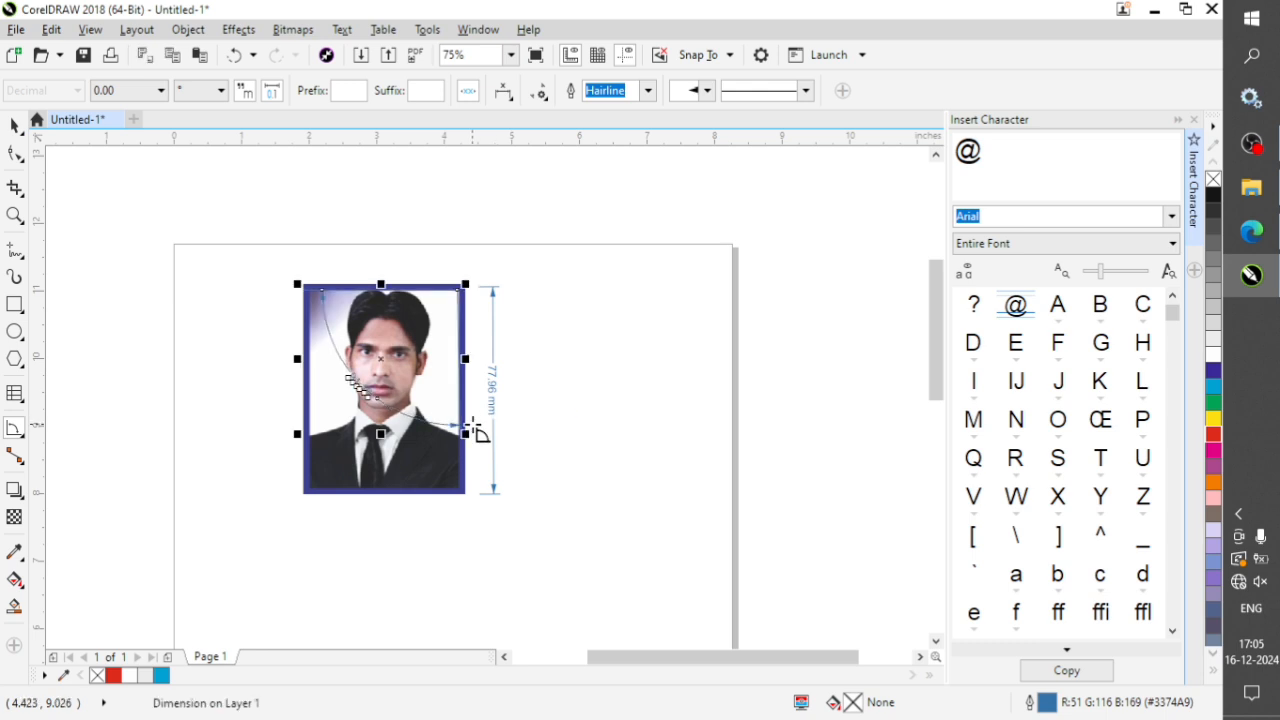
{"action": "scroll", "coordinate": [340, 382], "scroll_direction": "up", "scroll_amount": 4}
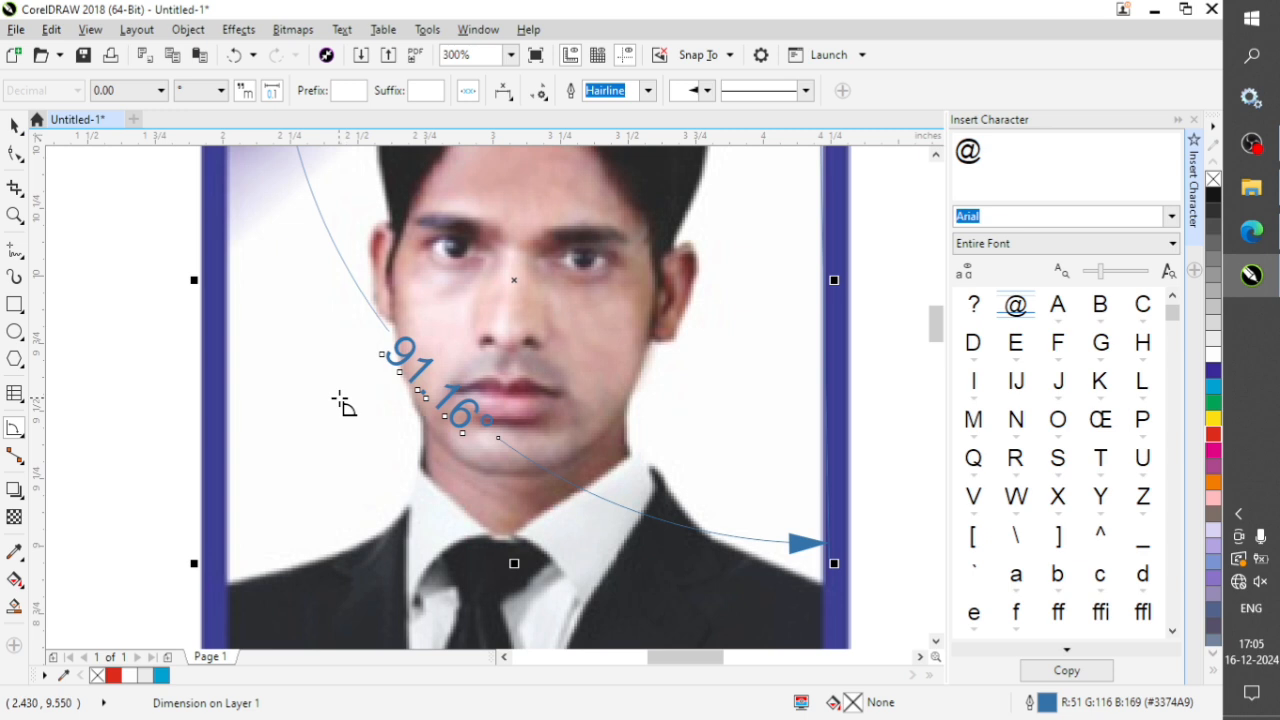
{"action": "scroll", "coordinate": [391, 409], "scroll_direction": "down", "scroll_amount": 4}
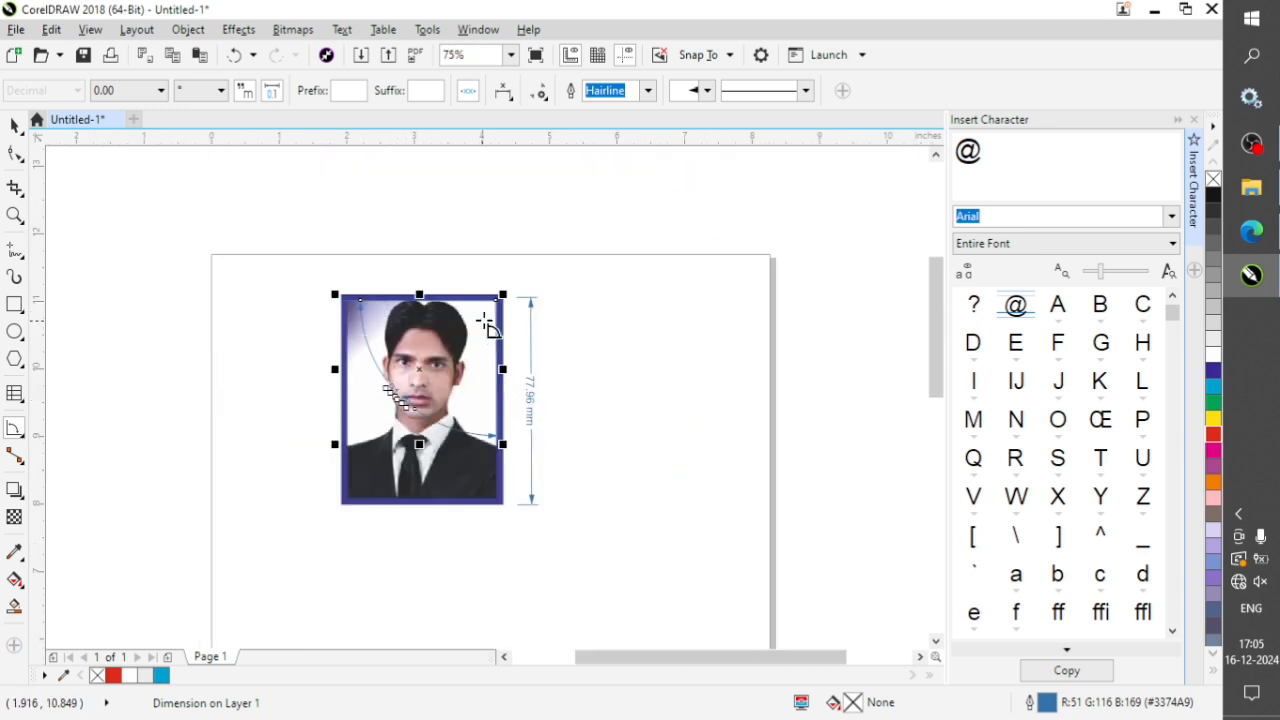
Delete the angular dimension from the portrait.
{"action": "key", "text": "space"}
{"action": "key", "text": "Delete"}
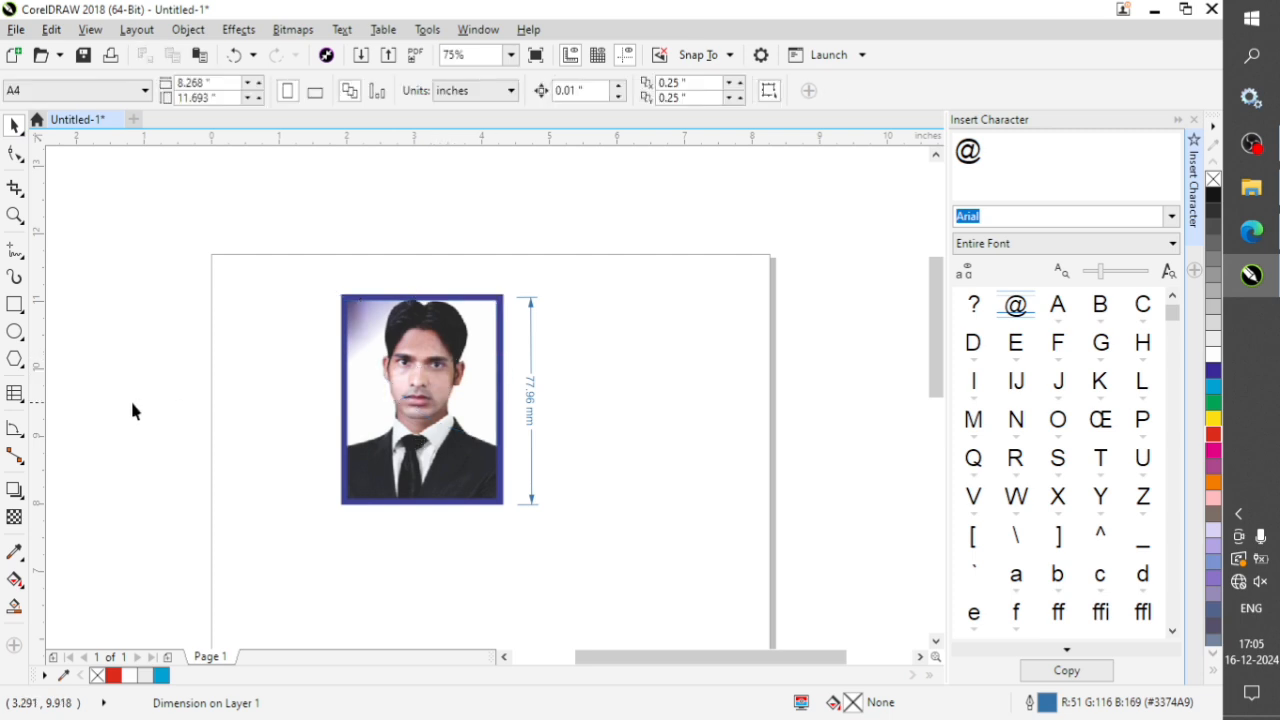
{"action": "left_click", "coordinate": [23, 436]}
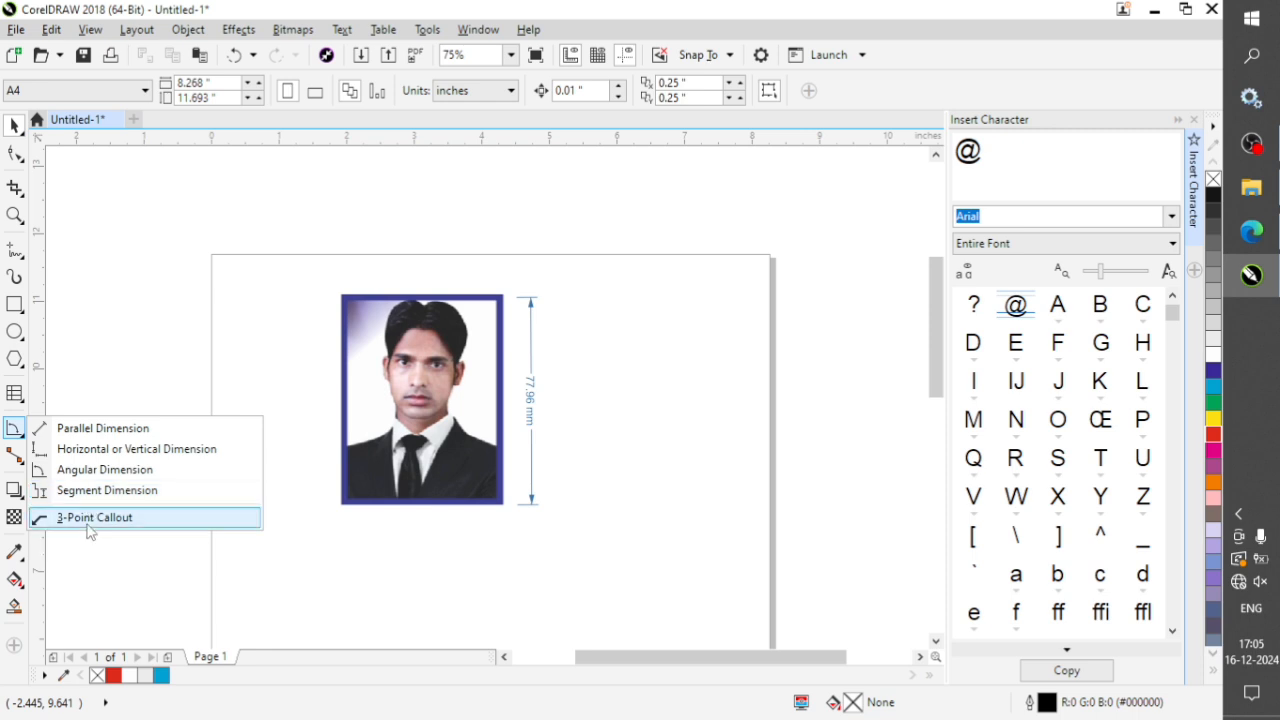
{"action": "left_click", "coordinate": [112, 569]}
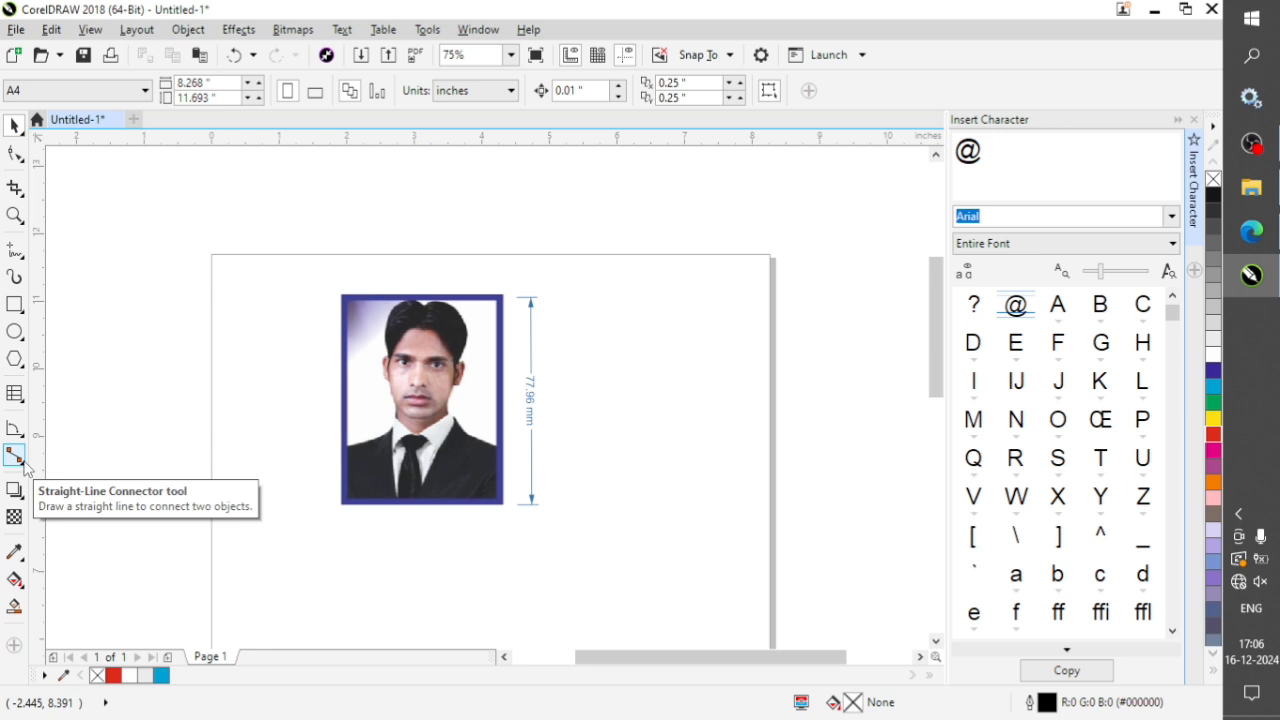
Draw several rounded right-angle connectors around the portrait with the Rounded Right-Angle Connector tool, both beside the page and above the photo.
{"action": "left_click", "coordinate": [22, 463]}
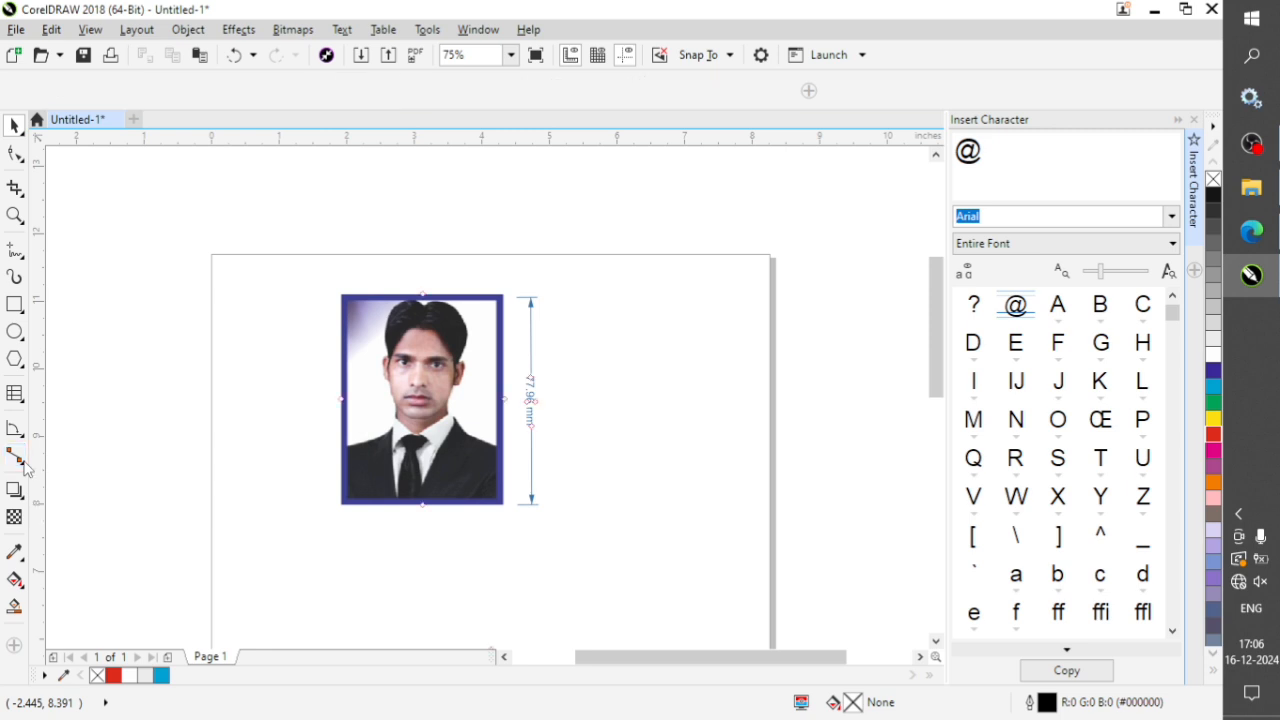
{"action": "left_click", "coordinate": [18, 458]}
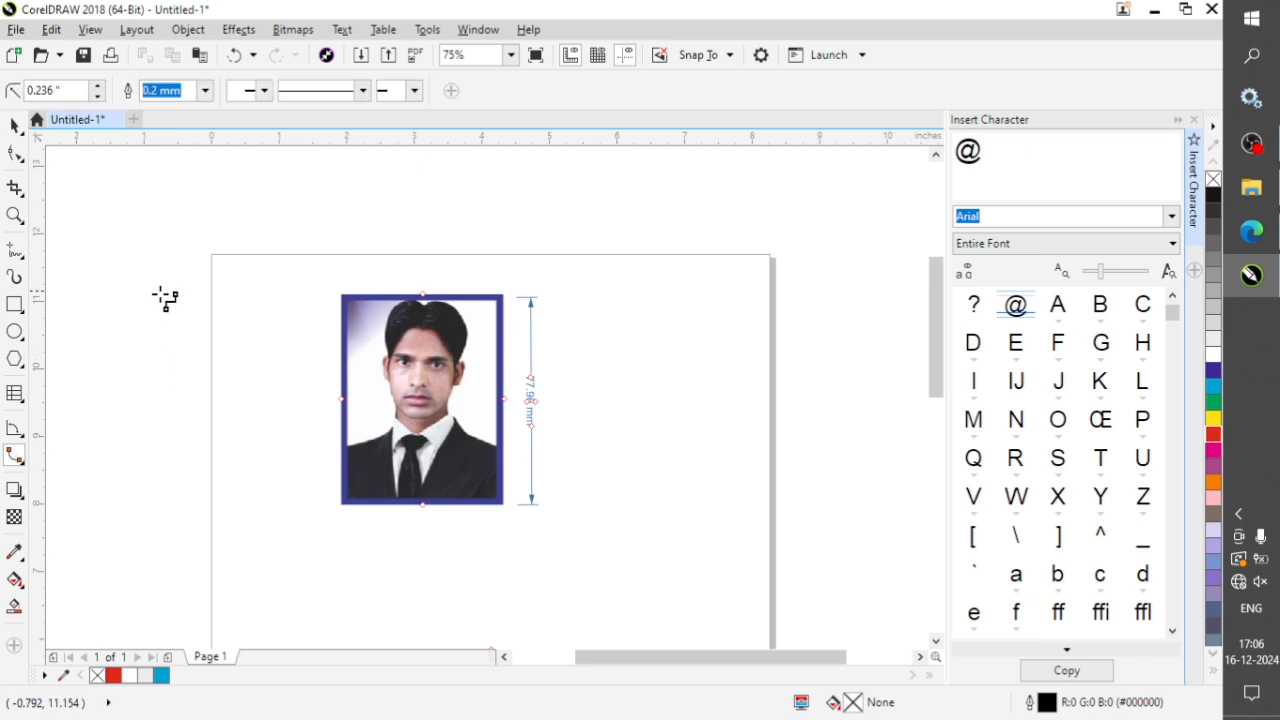
{"action": "left_click_drag", "start_coordinate": [165, 332], "coordinate": [273, 456]}
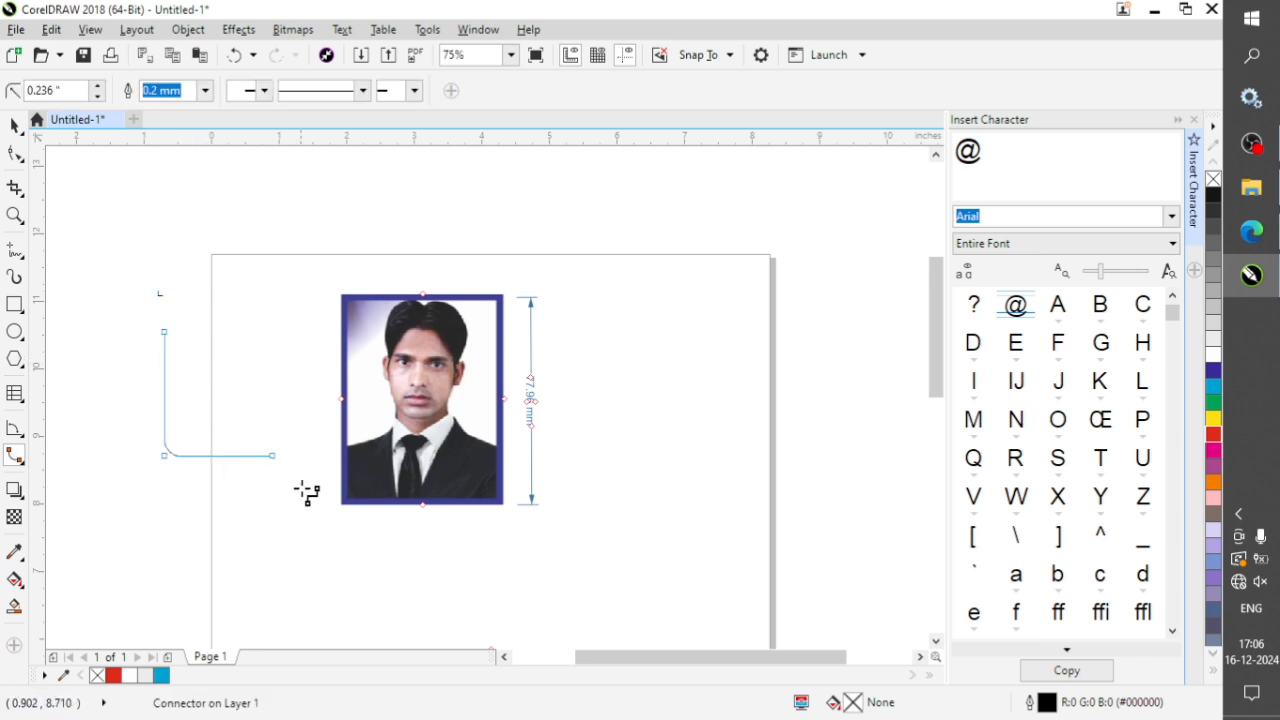
{"action": "left_click_drag", "start_coordinate": [155, 535], "coordinate": [204, 586]}
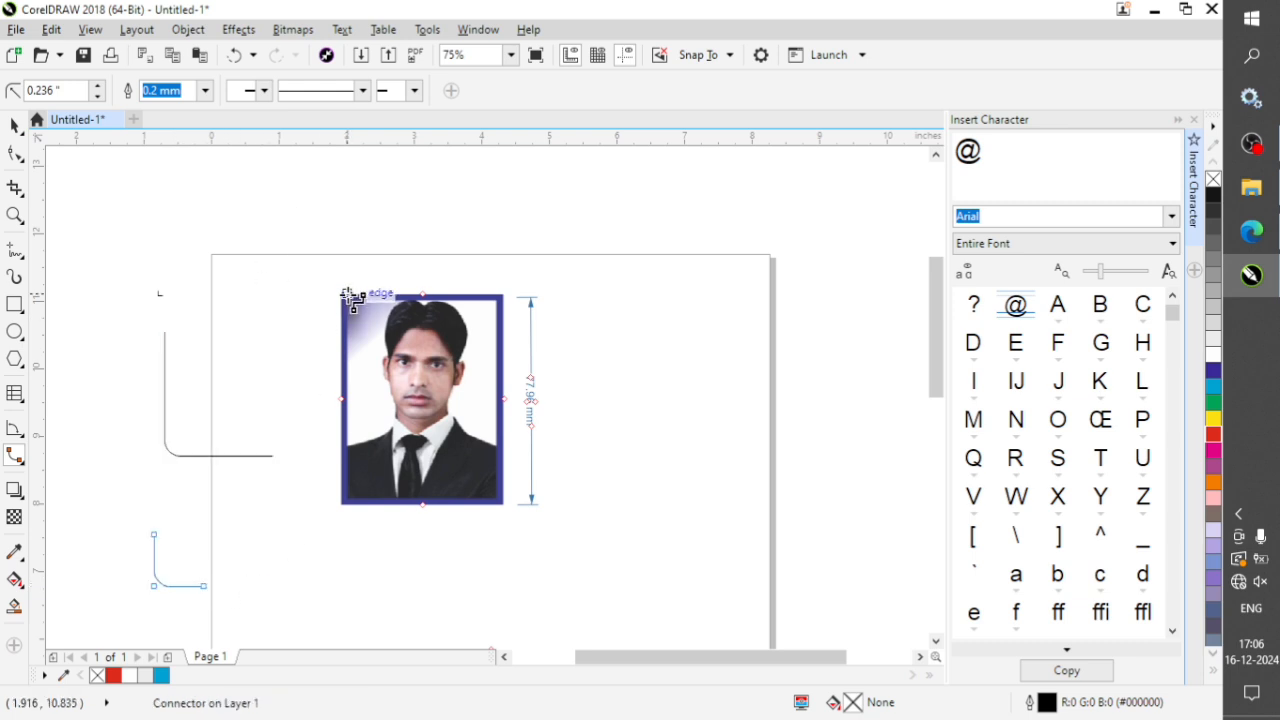
{"action": "left_click_drag", "start_coordinate": [357, 269], "coordinate": [314, 312]}
{"action": "left_click_drag", "start_coordinate": [496, 271], "coordinate": [531, 336]}
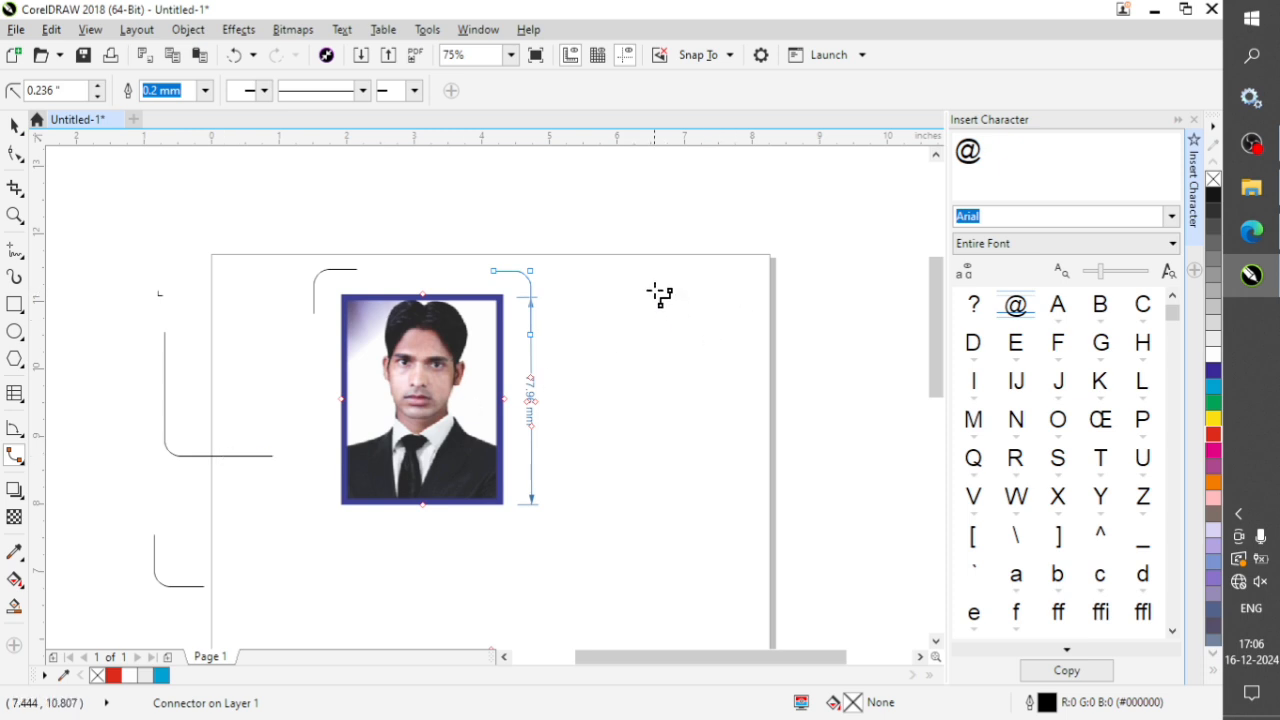
{"action": "left_click_drag", "start_coordinate": [675, 283], "coordinate": [611, 354]}
{"action": "mouse_move", "coordinate": [586, 262]}
{"action": "left_mouse_down"}
{"action": "mouse_move", "coordinate": [569, 320]}
{"action": "mouse_move", "coordinate": [523, 280]}
{"action": "mouse_move", "coordinate": [516, 300]}
{"action": "mouse_move", "coordinate": [534, 334]}
{"action": "left_mouse_up"}
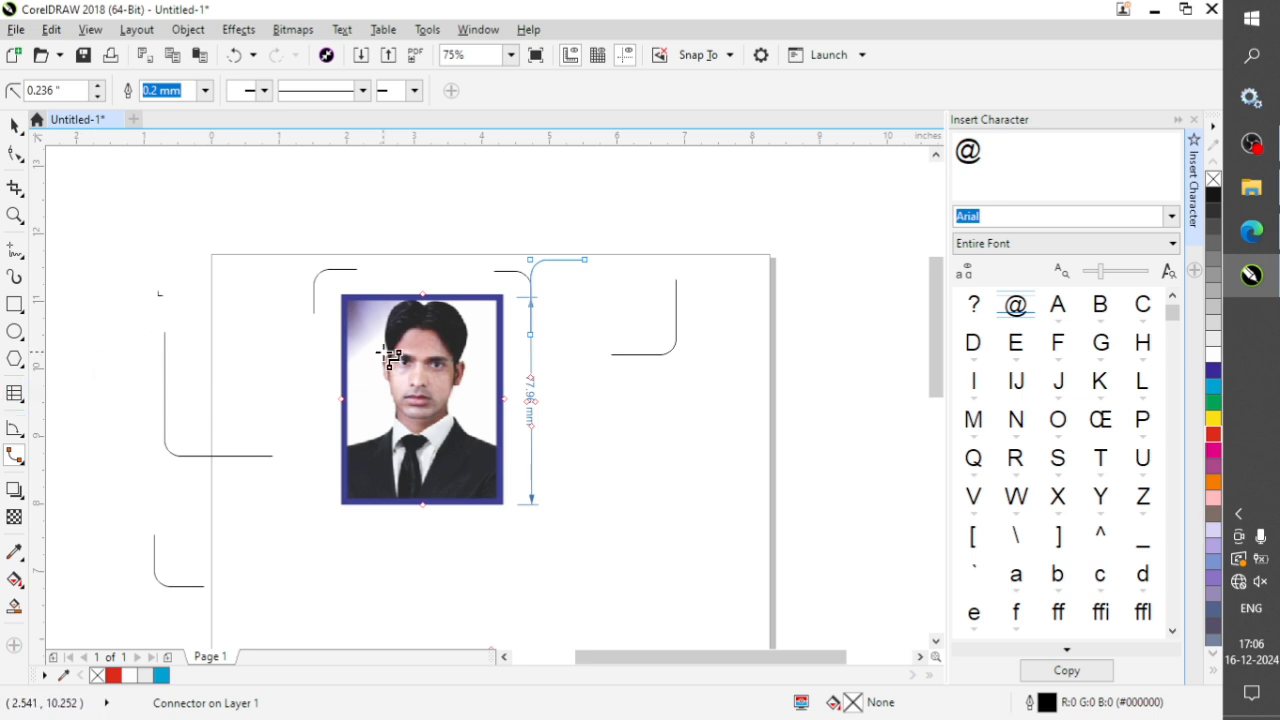
Undo all the rounded connectors and the vertical dimension line, leaving only the portrait on the page.
{"action": "key", "text": "ctrl+z"}
{"action": "key", "text": "ctrl+z"}
{"action": "key", "text": "ctrl+z"}
{"action": "key", "text": "ctrl+z"}
{"action": "key", "text": "ctrl+z"}
{"action": "key", "text": "ctrl+z"}
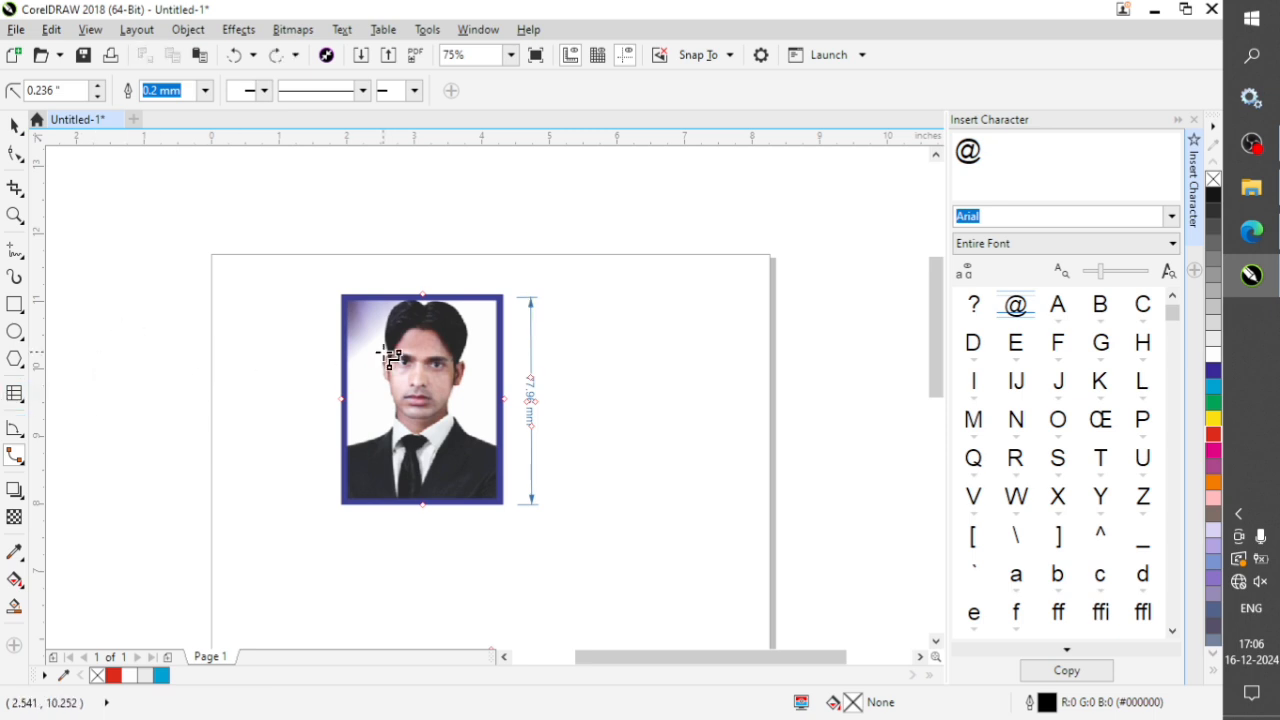
{"action": "key", "text": "ctrl+z"}
{"action": "key", "text": "ctrl+z"}
{"action": "key", "text": "ctrl+shift+z"}
{"action": "key", "text": "ctrl+shift+z"}
{"action": "left_click", "coordinate": [603, 392]}
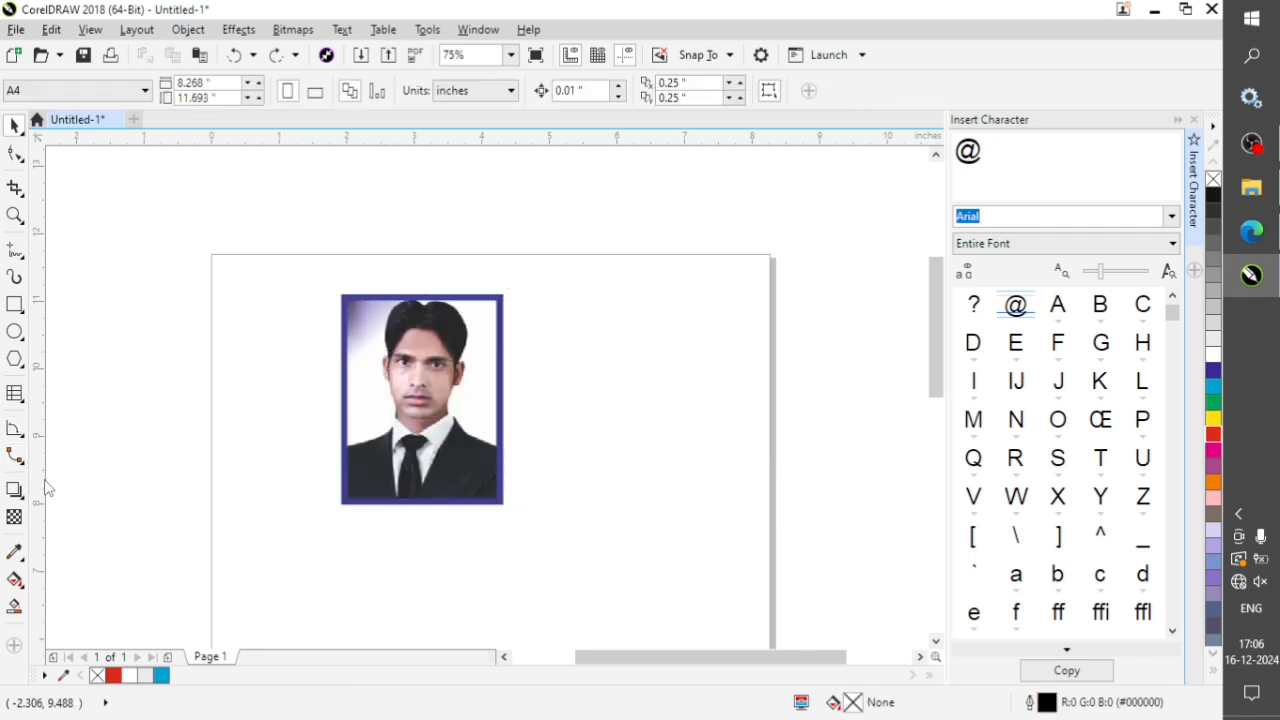
{"action": "left_click", "coordinate": [16, 456]}
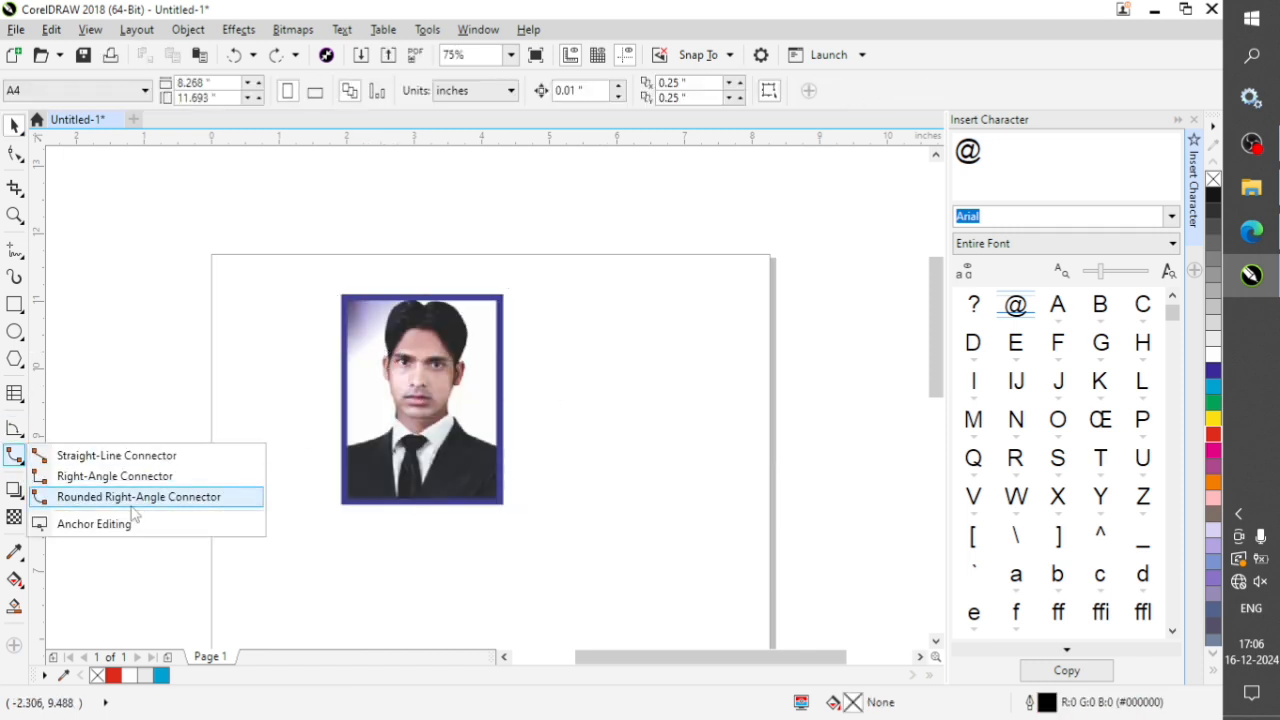
{"action": "left_click", "coordinate": [166, 370]}
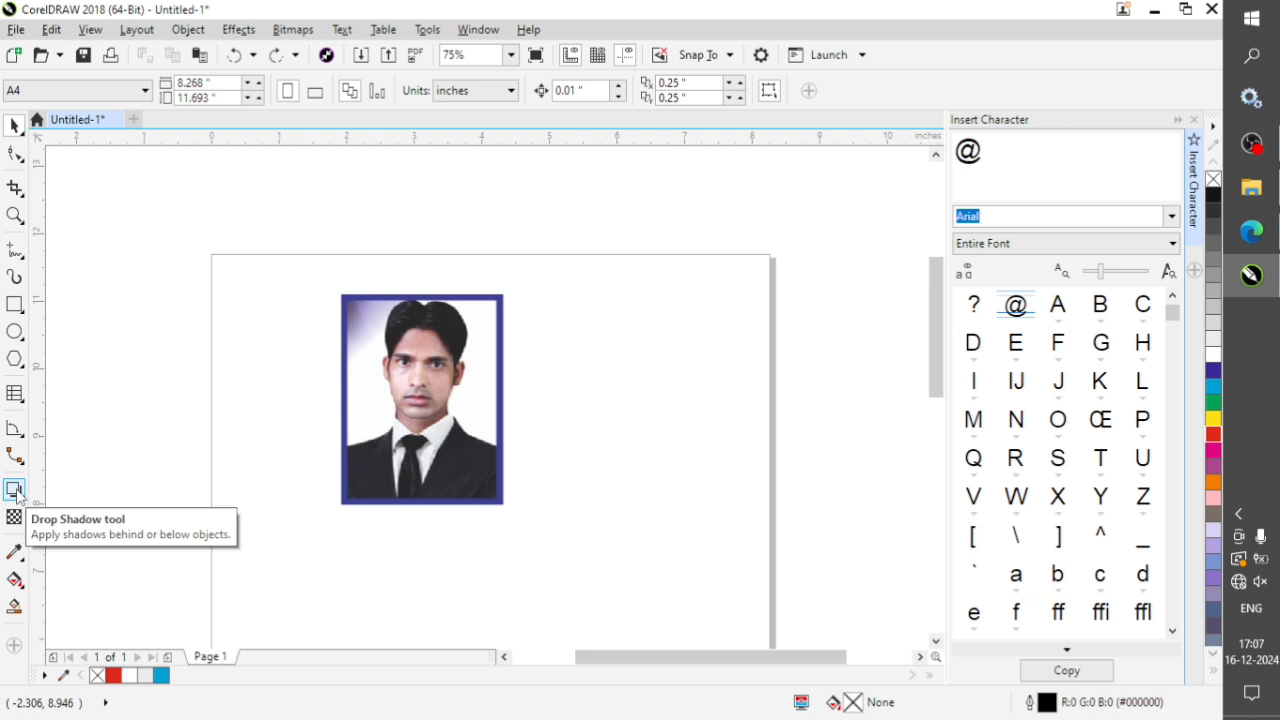
Open the list of effect tools grouped with the Drop Shadow tool.
{"action": "left_click", "coordinate": [17, 491]}
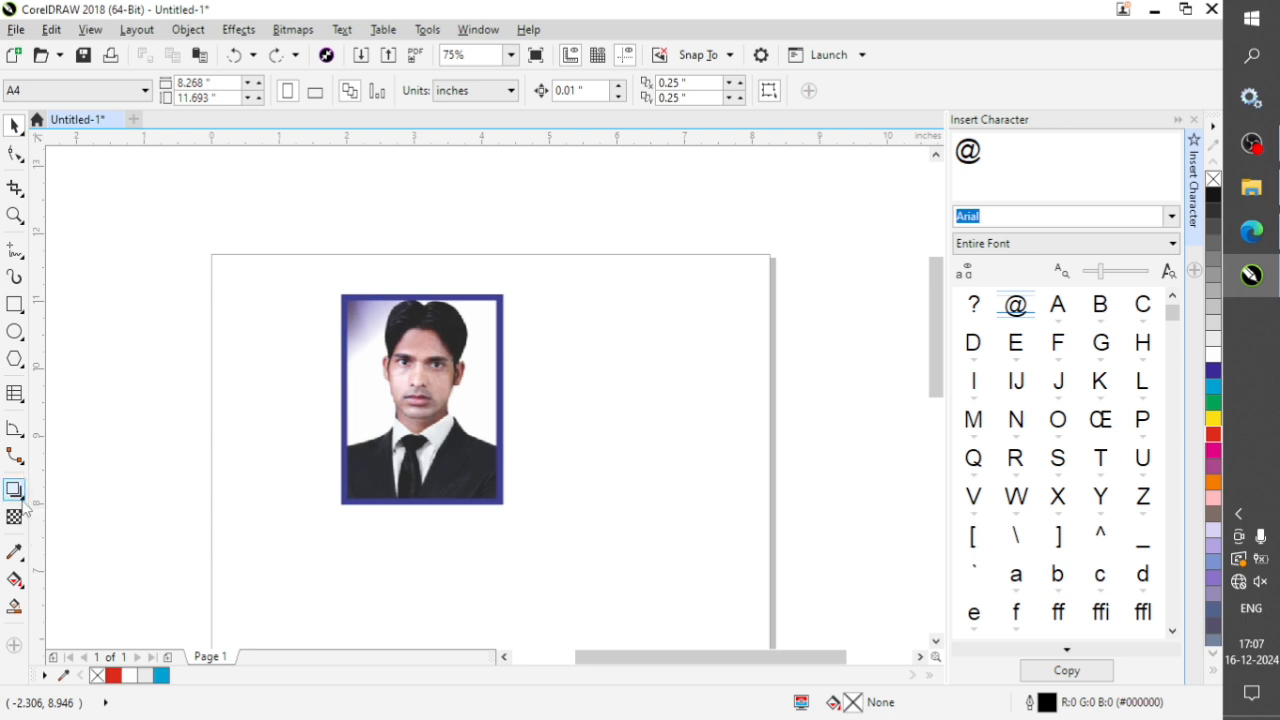
{"action": "left_click", "coordinate": [23, 499]}
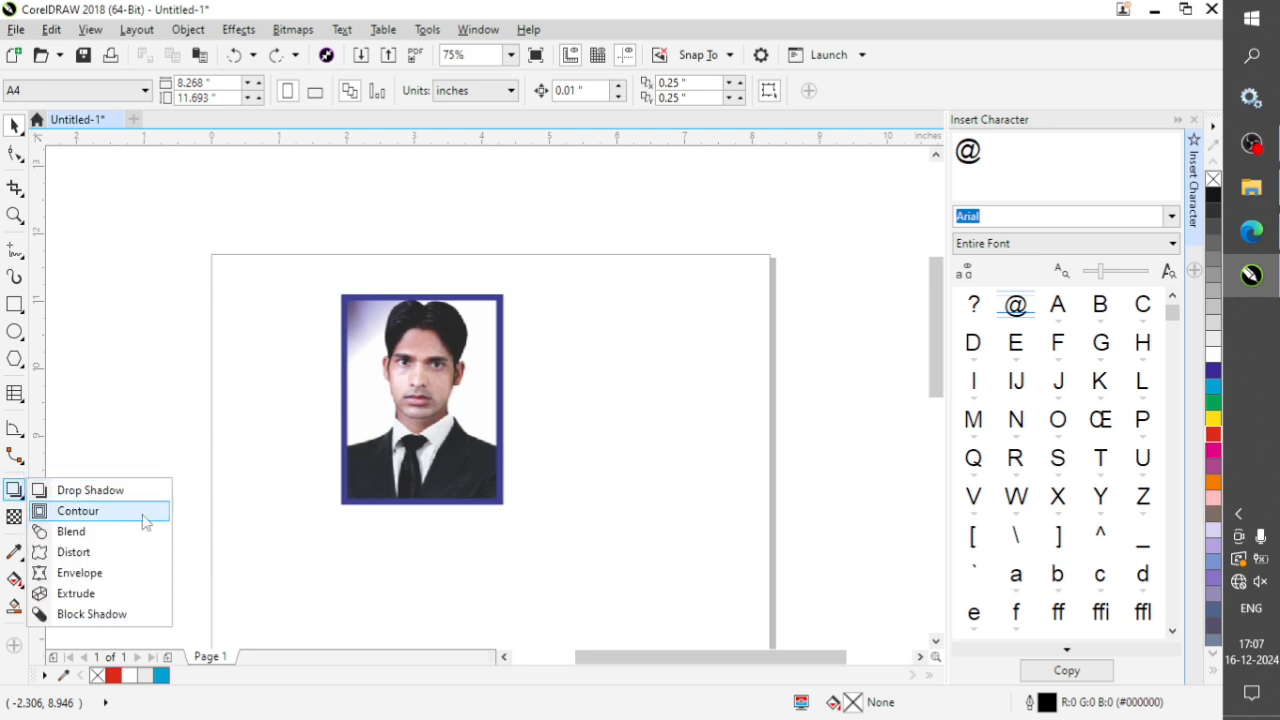